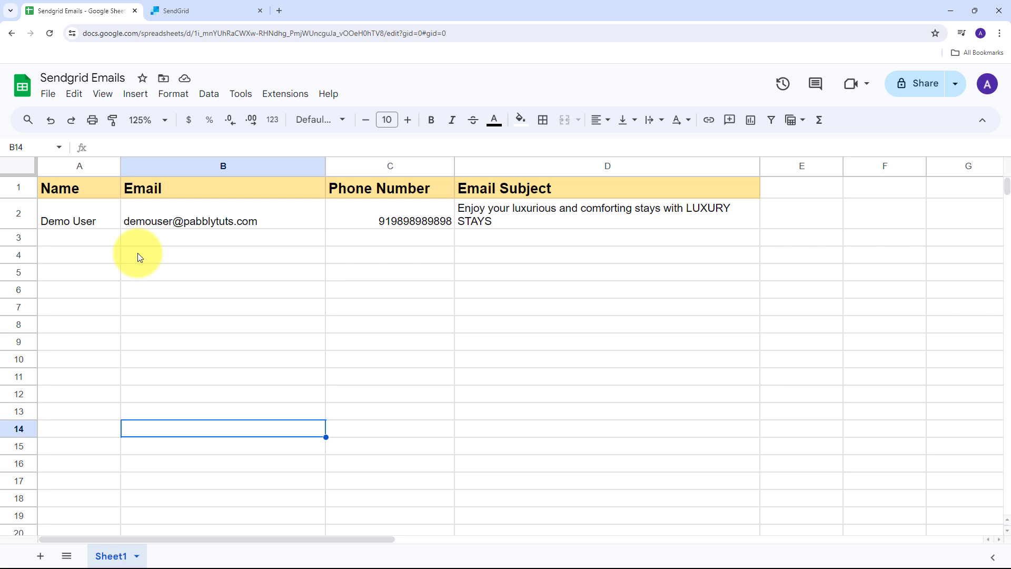
Point out the Demo User contact in A2 and the empty rows below, then switch to SendGrid.
click(74, 217)
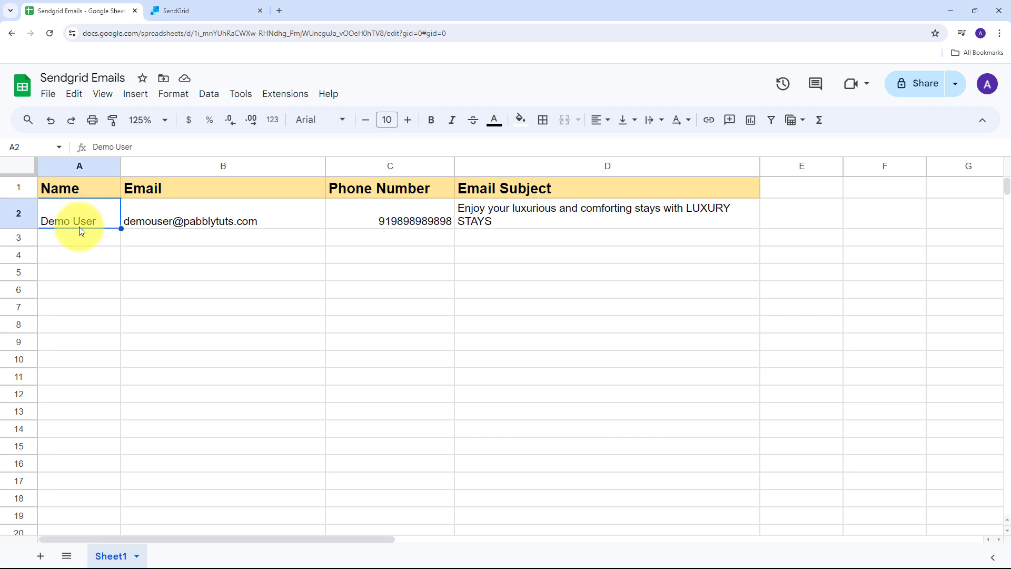
click(79, 242)
click(93, 260)
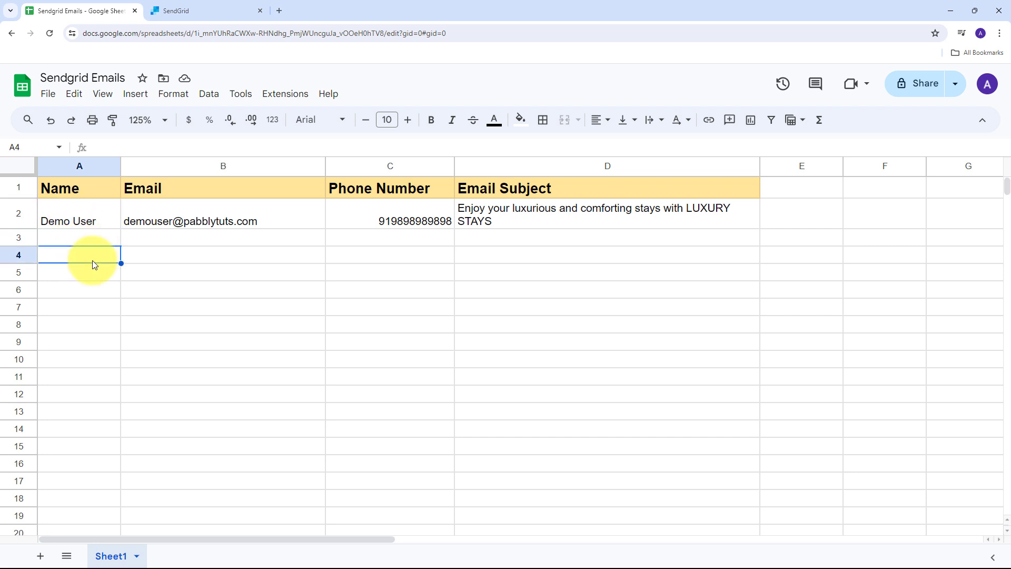
click(88, 240)
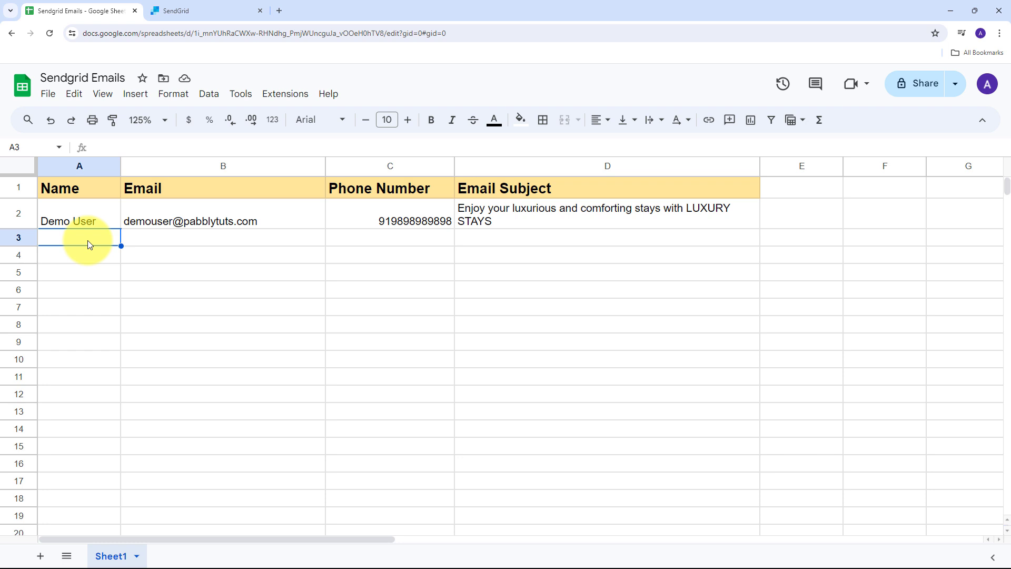
click(173, 9)
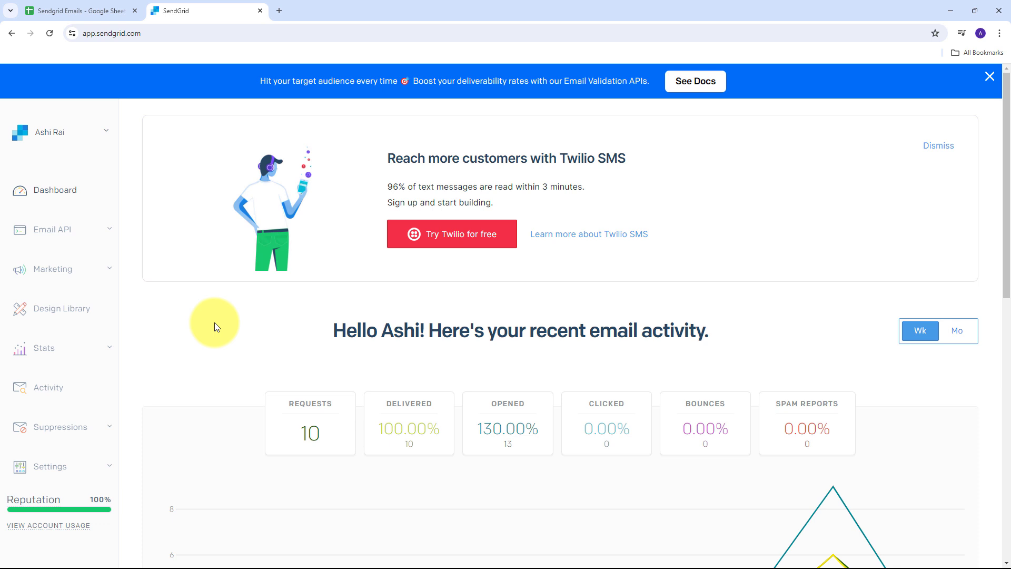
Compare the spreadsheet with the SendGrid dashboard, then open a blank third browser tab.
click(48, 11)
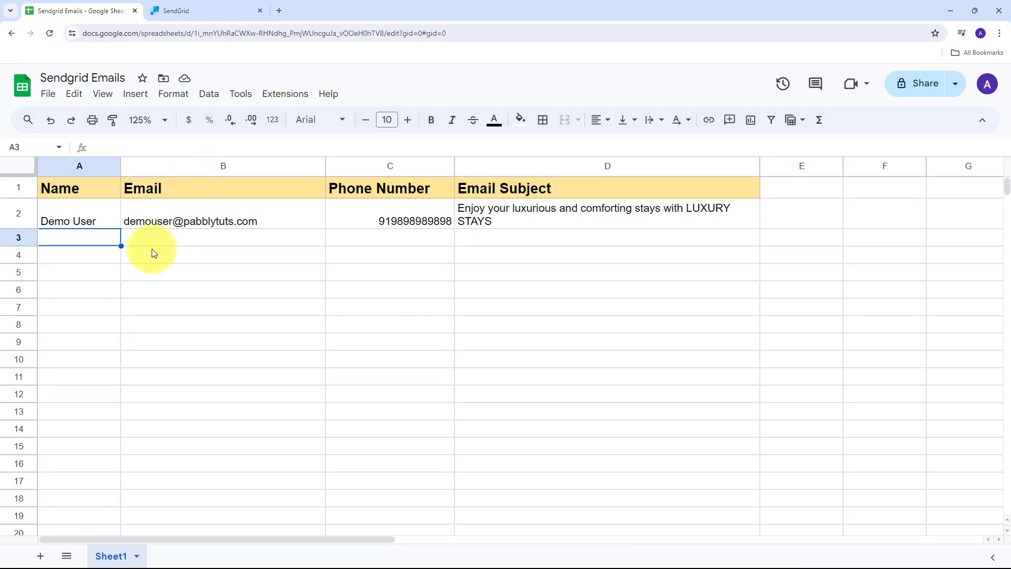
click(191, 10)
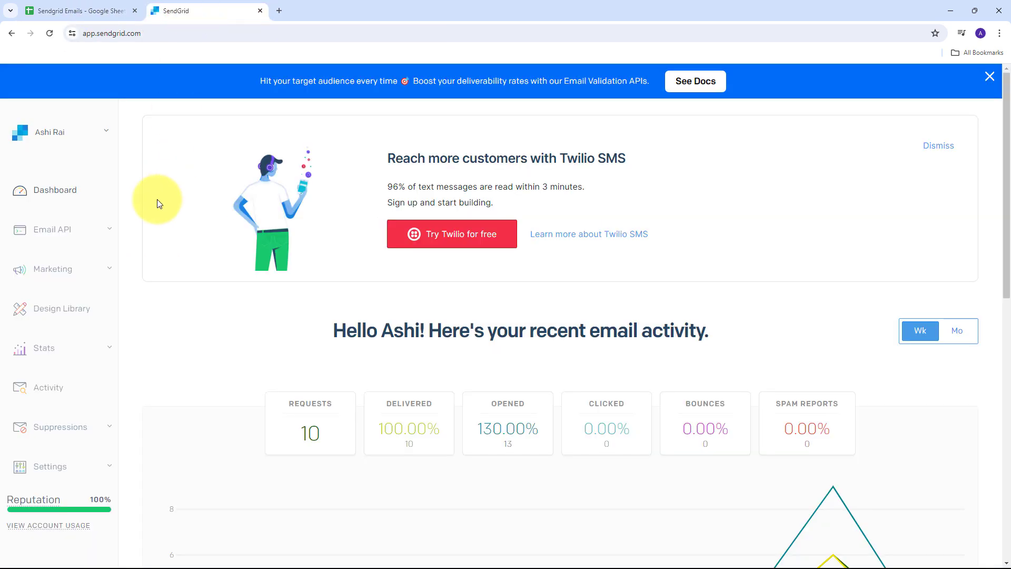
click(96, 10)
click(184, 7)
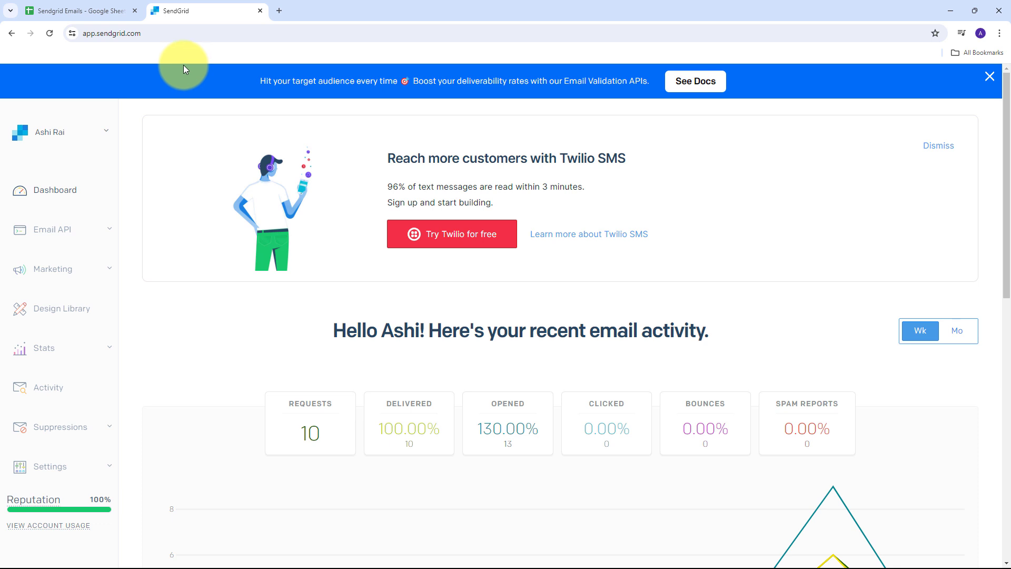
click(279, 10)
Load the Pabbly Connect website by entering 'pabbly' in the address bar.
click(193, 34)
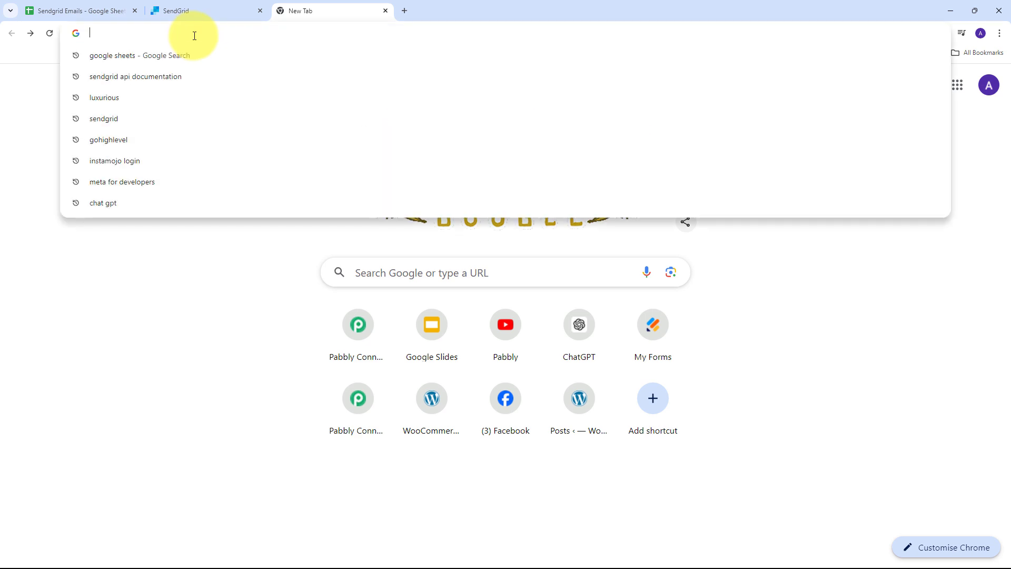
text(pabbly.com/connect)
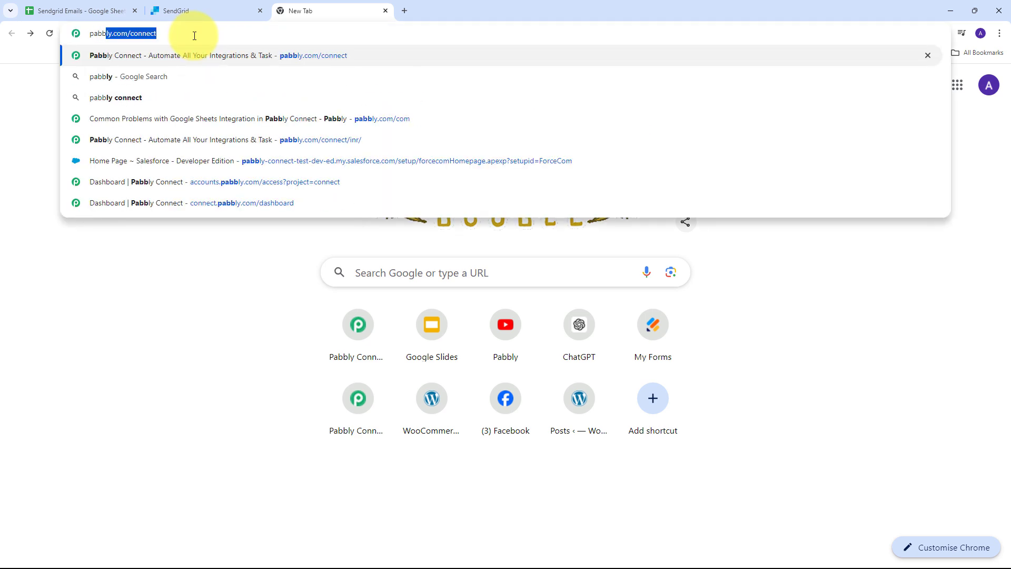
key(Return)
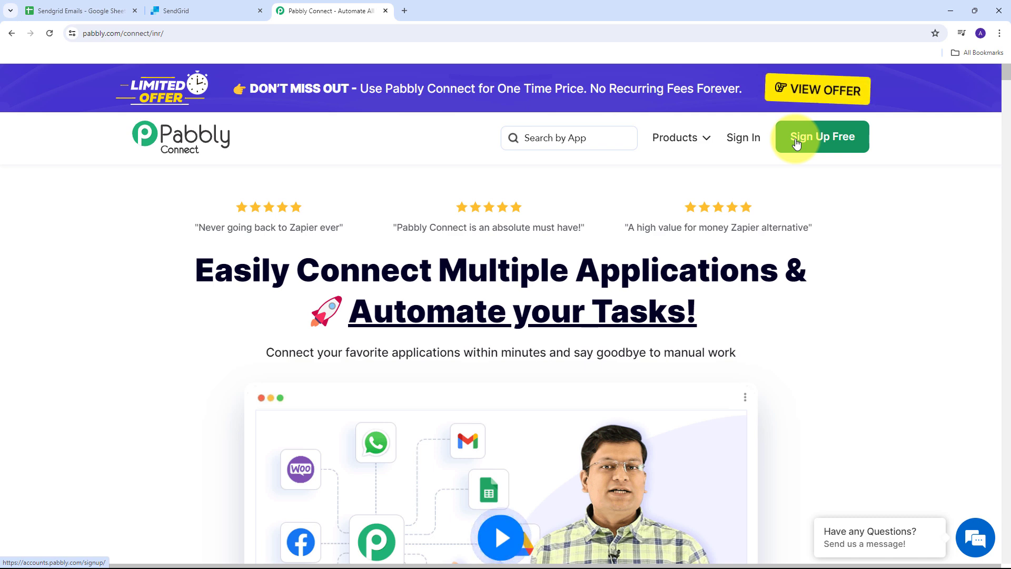
Sign in and open Pabbly Connect from the apps list to reach its dashboard.
click(743, 140)
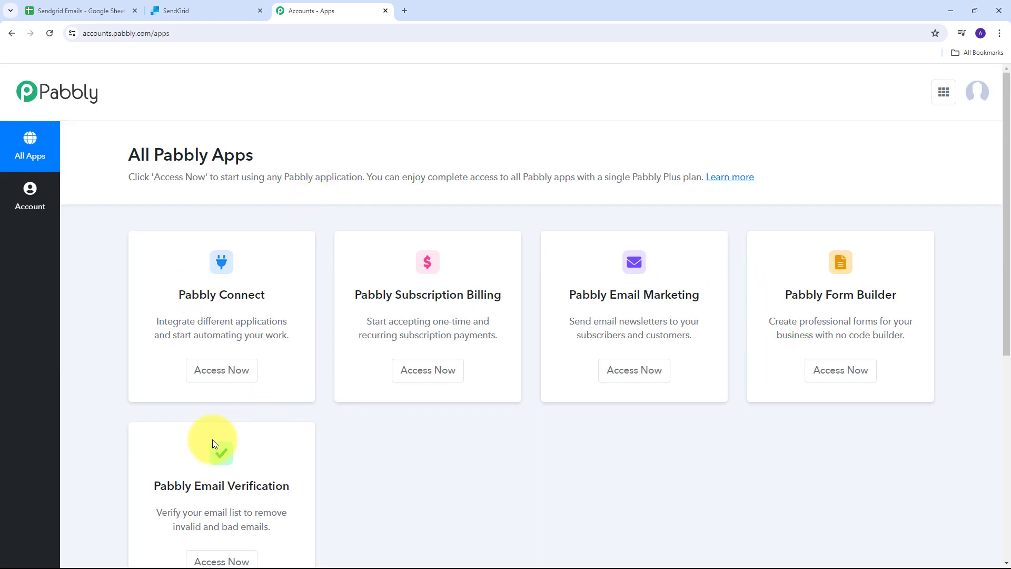
scroll(331, 257, down, 2)
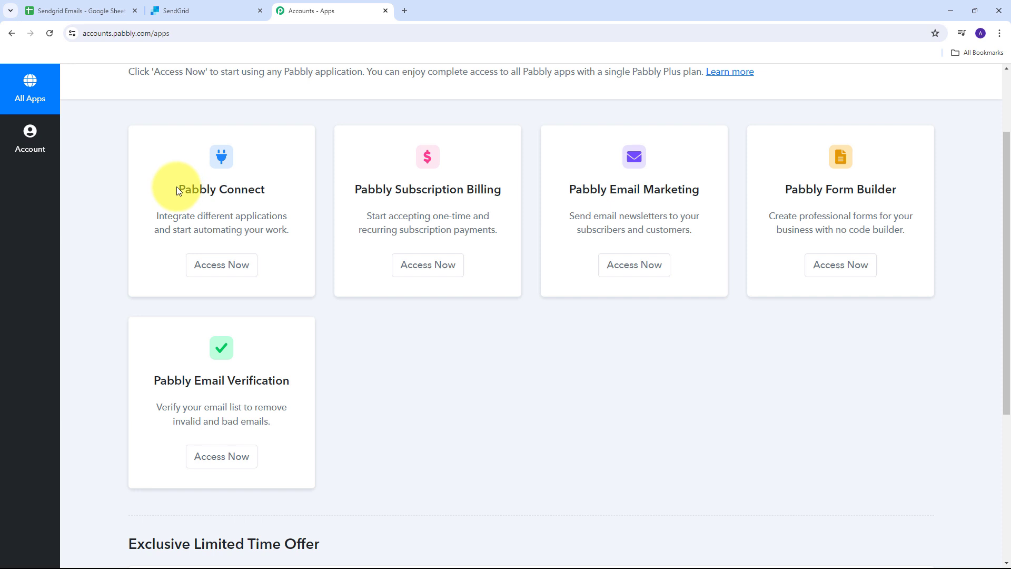
drag(177, 191, 266, 189)
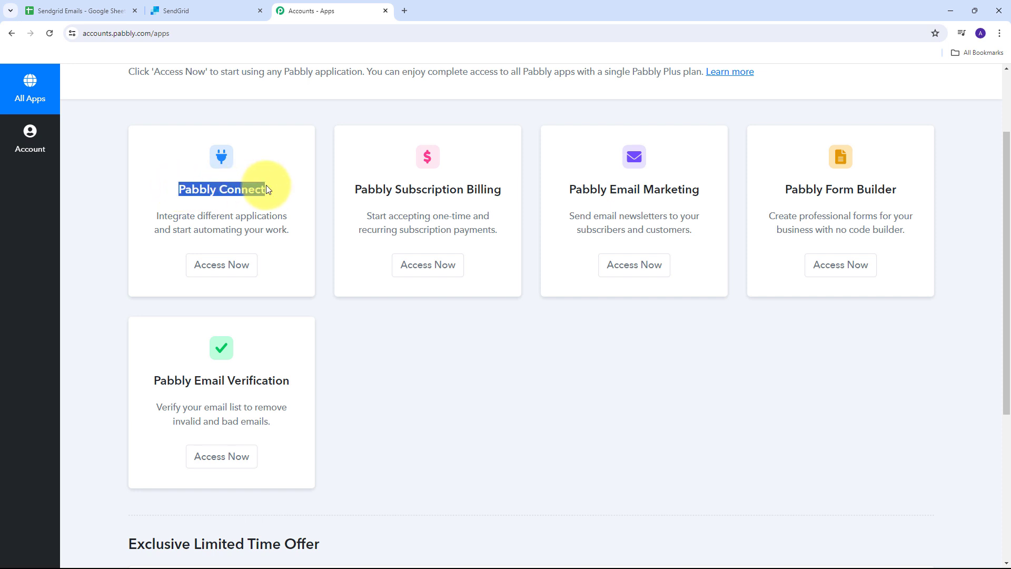
click(220, 268)
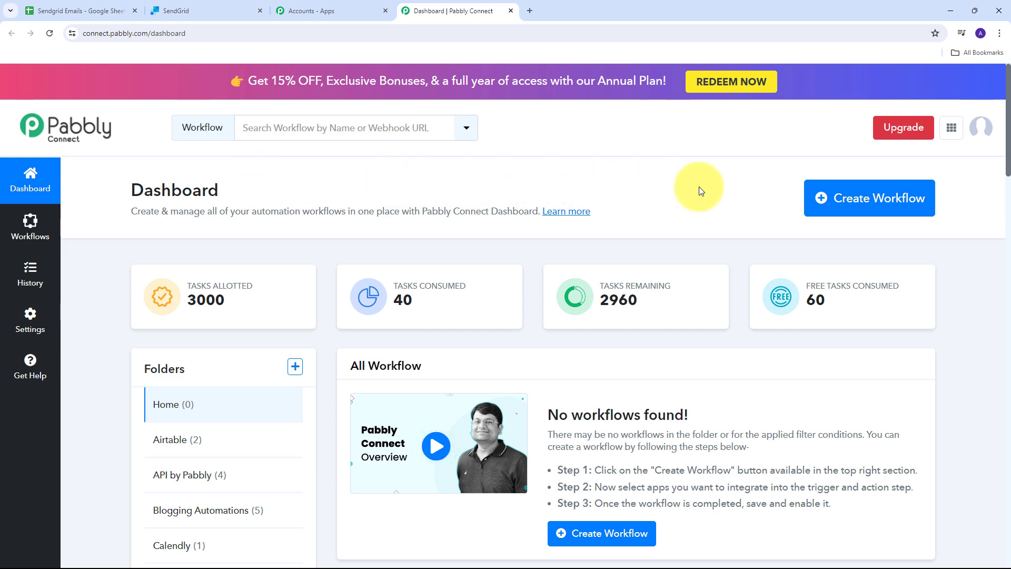
Start a new workflow named 'Use SendGrid with Google Sheets & Pabbly to Send Automated Dynamic Emails'.
click(843, 204)
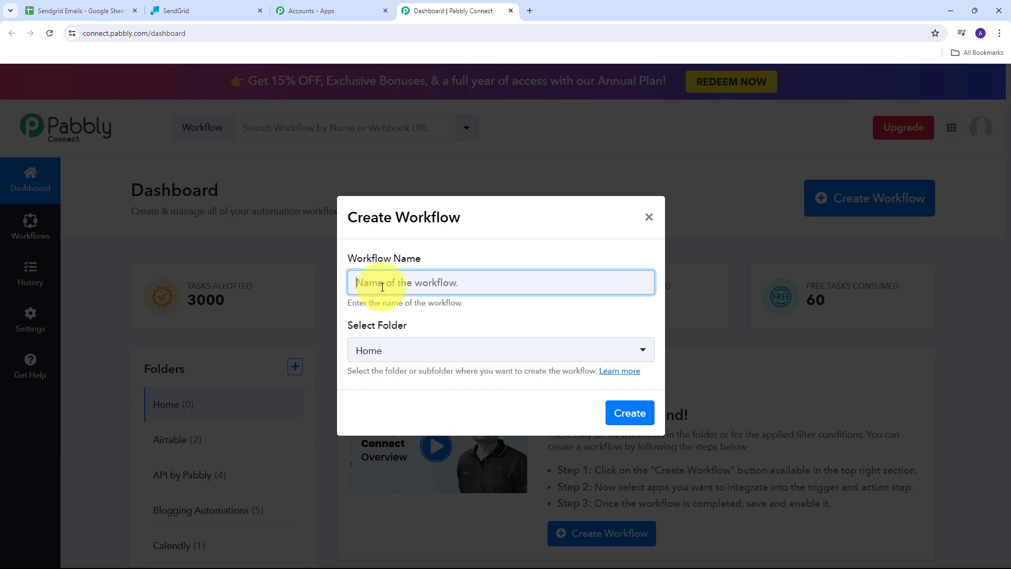
text(Use SendGrid with Google Sheets & Pabbly to Send Automated)
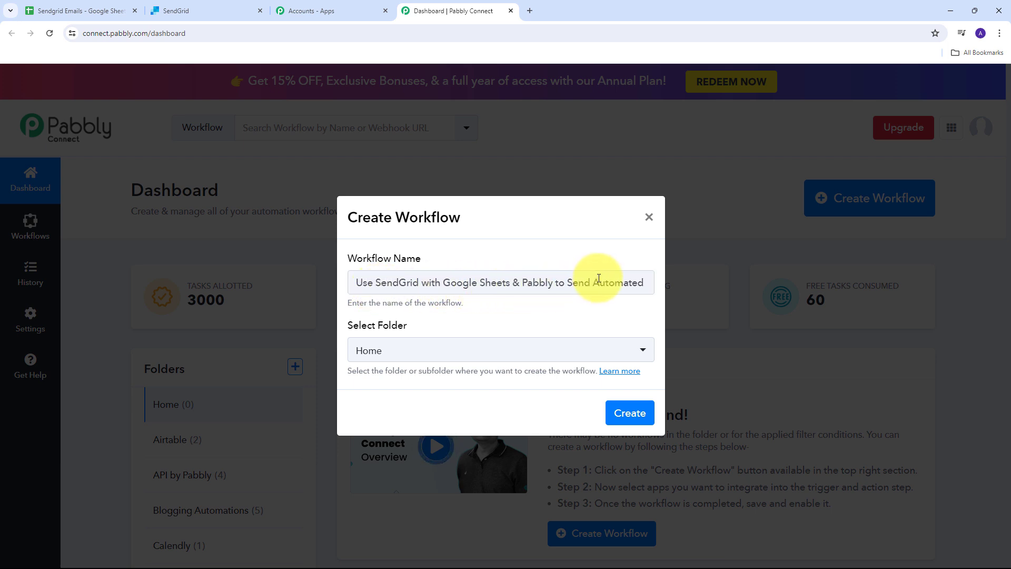
click(624, 283)
text(Dynamic Emails)
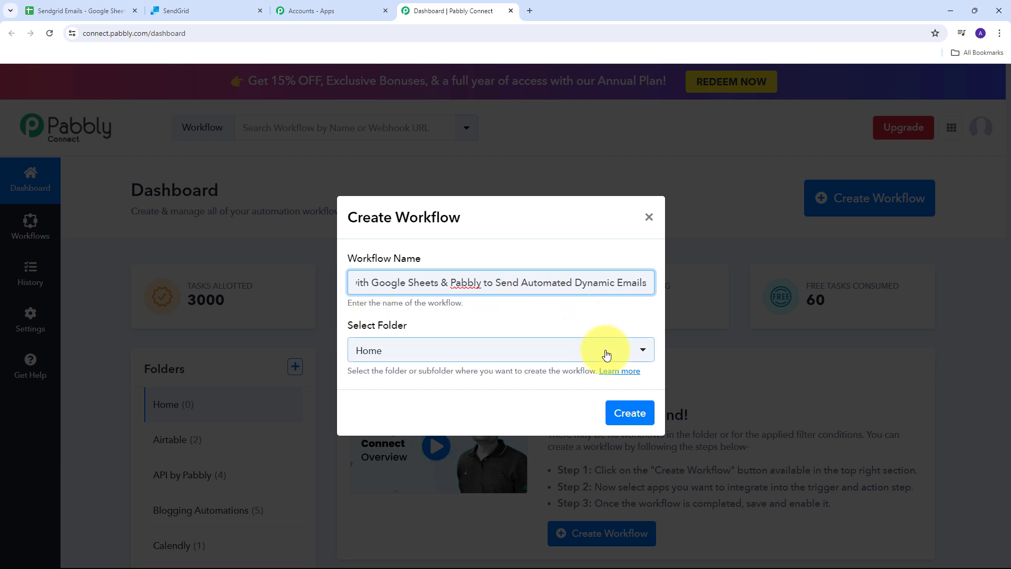
File the new workflow in the Google Sheets folder.
click(439, 350)
click(440, 349)
scroll(472, 239, down, 5)
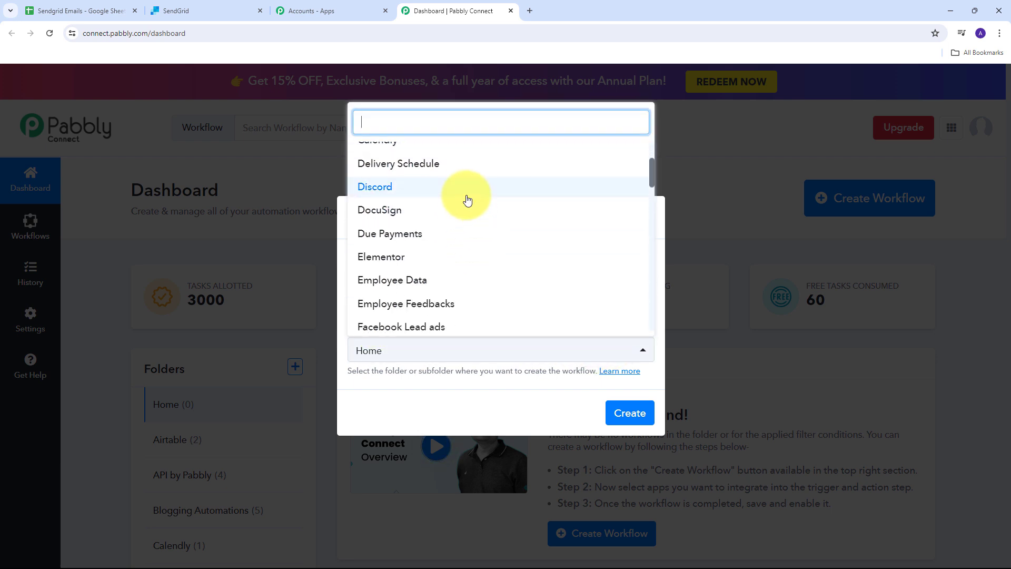
scroll(467, 199, down, 4)
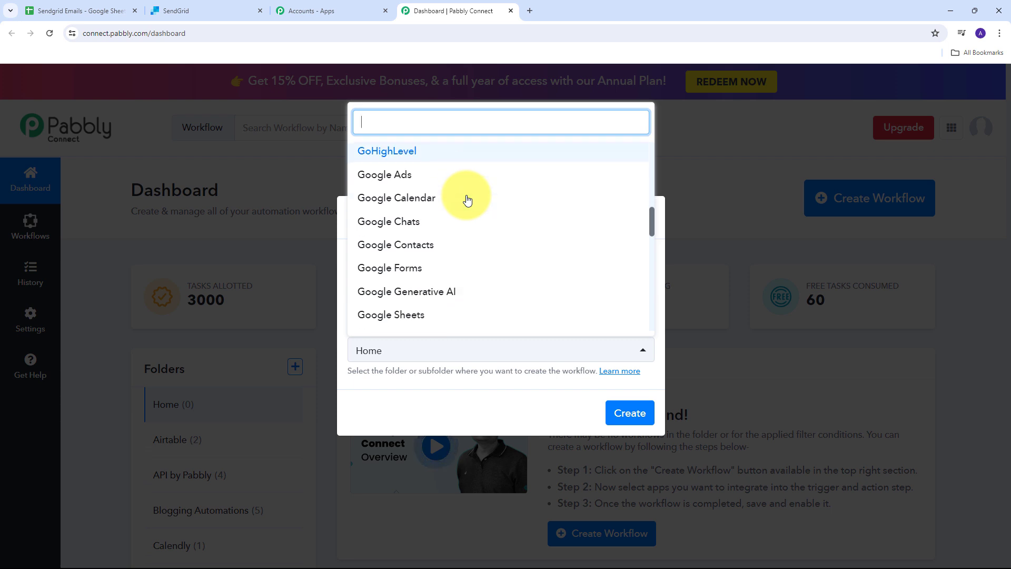
scroll(467, 200, down, 3)
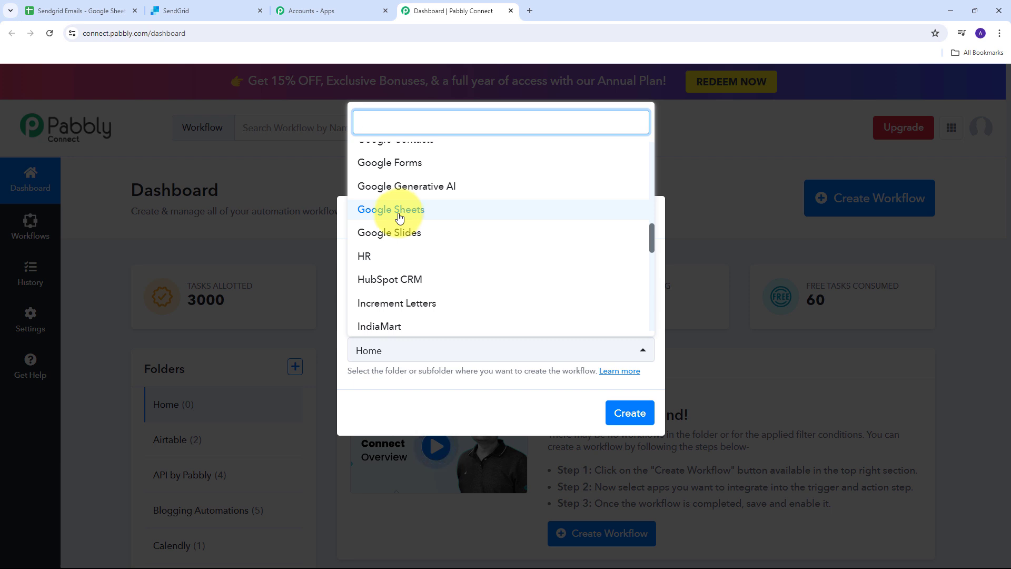
click(401, 216)
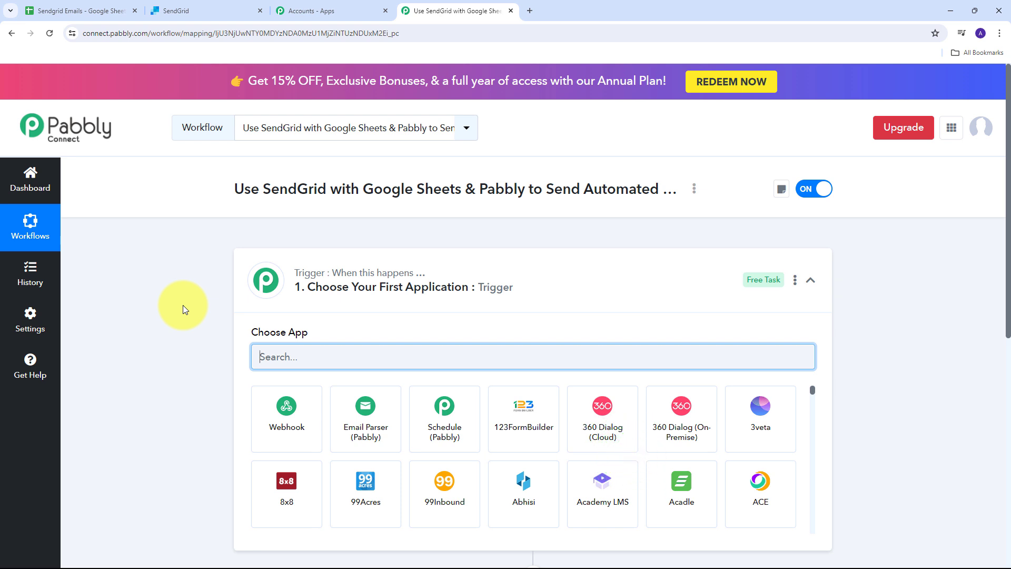
Set the trigger app to Google Sheets with the New or Updated Spreadsheet Row event.
scroll(182, 304, down, 3)
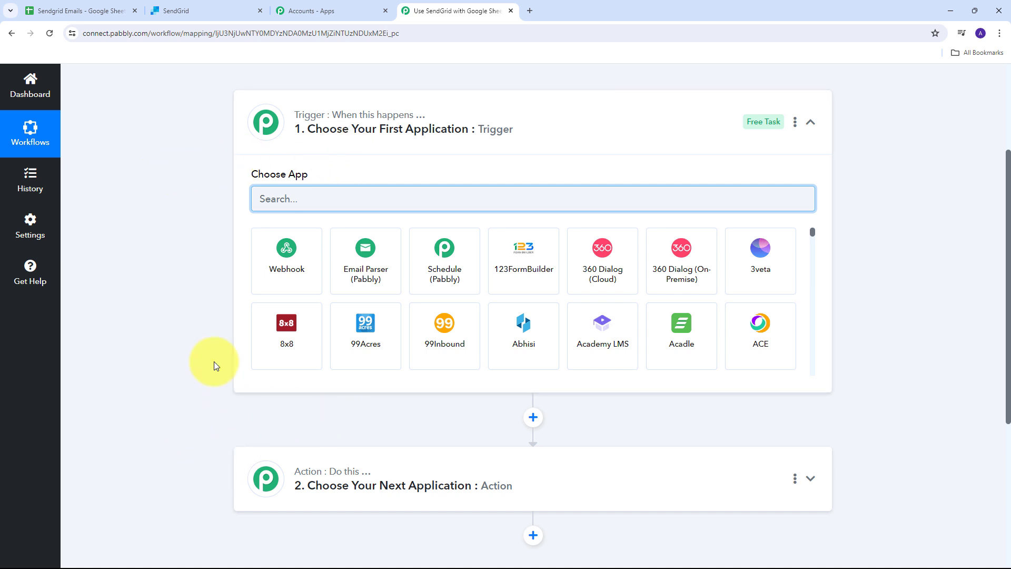
click(289, 199)
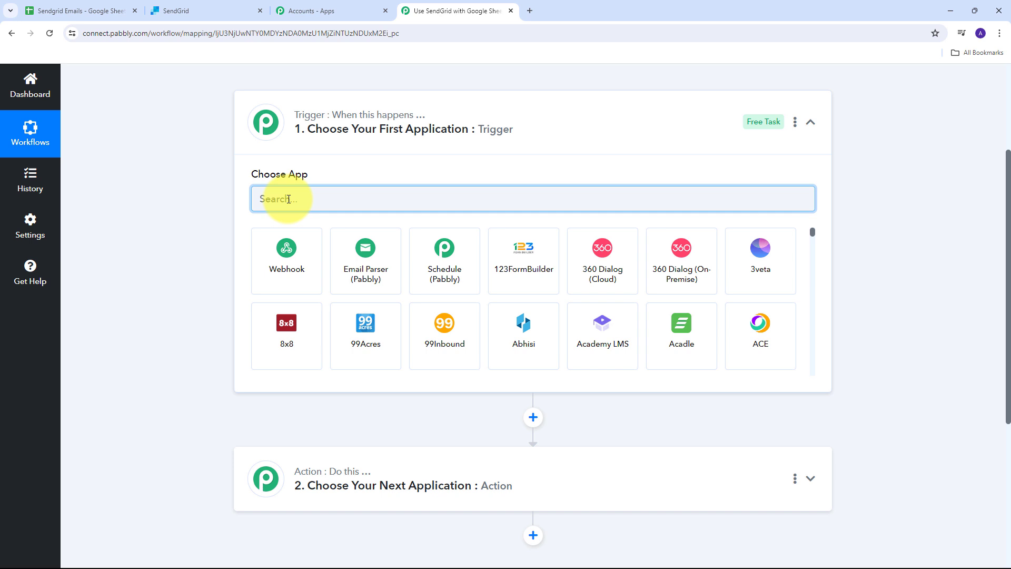
text(G)
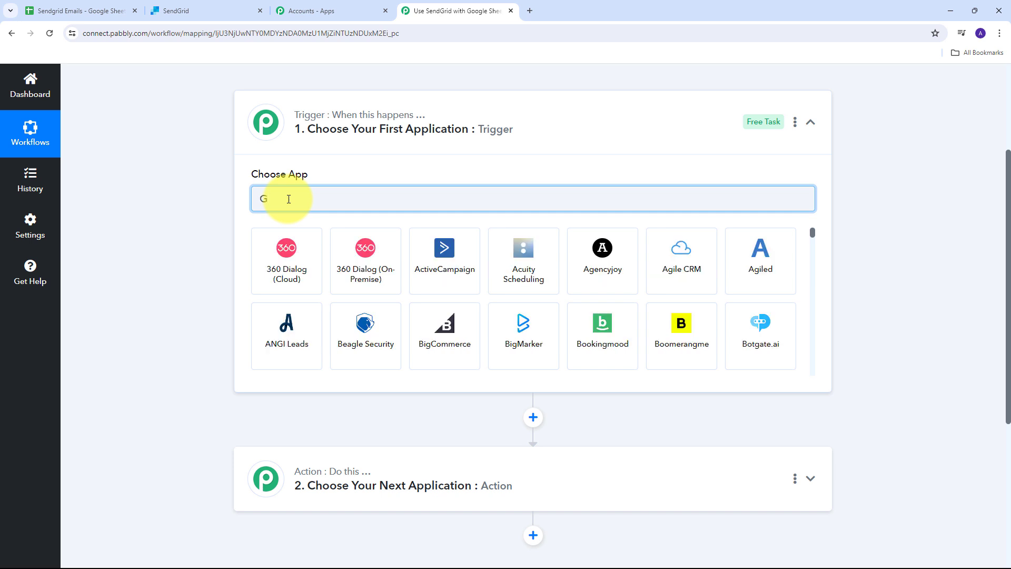
text(oogle Sheets)
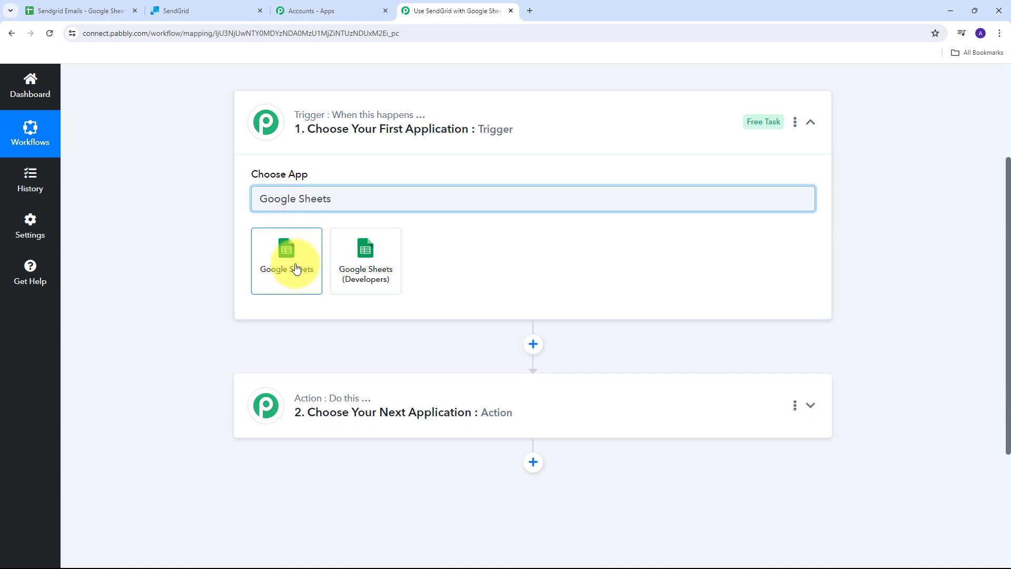
click(293, 262)
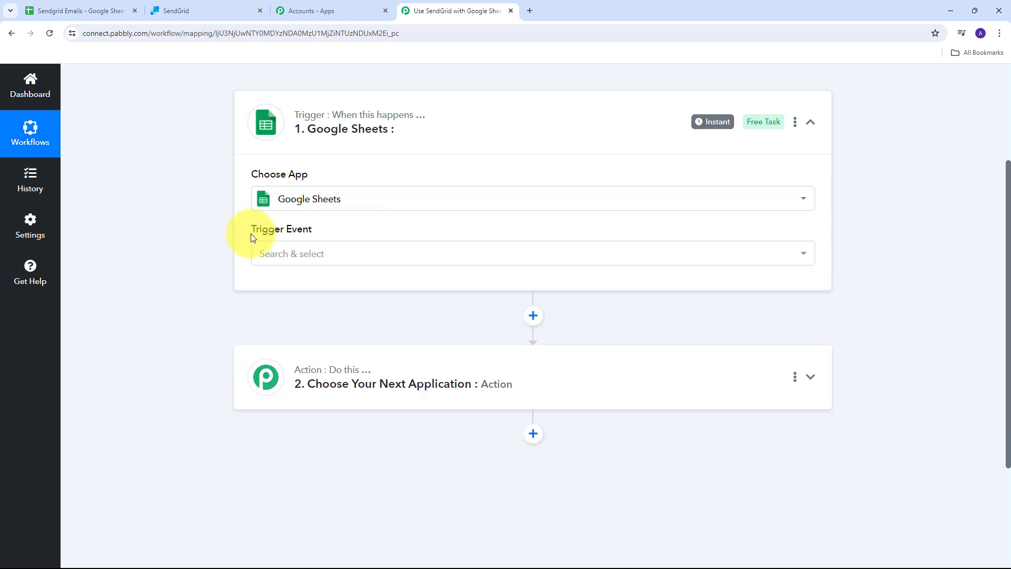
click(774, 257)
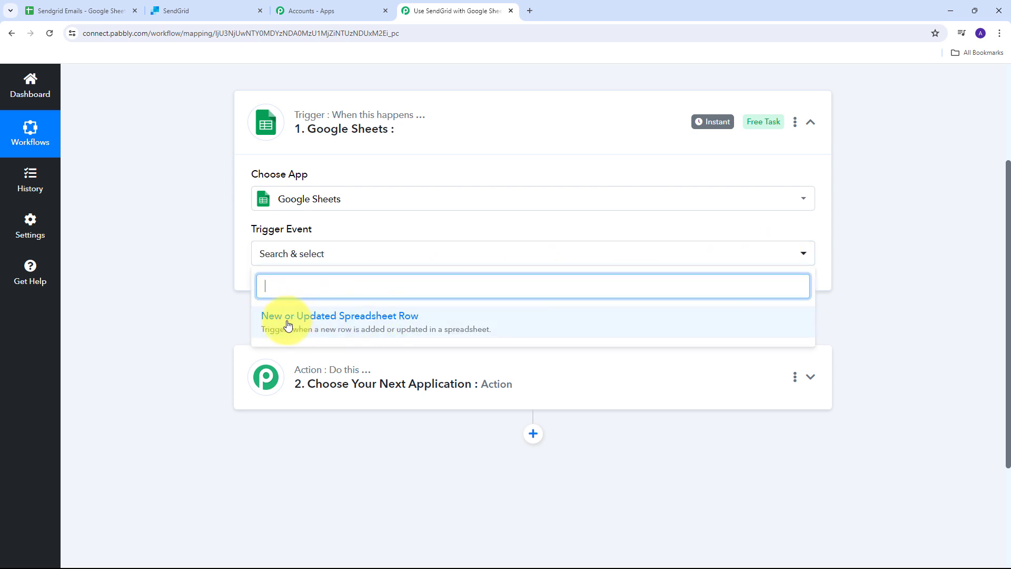
click(326, 322)
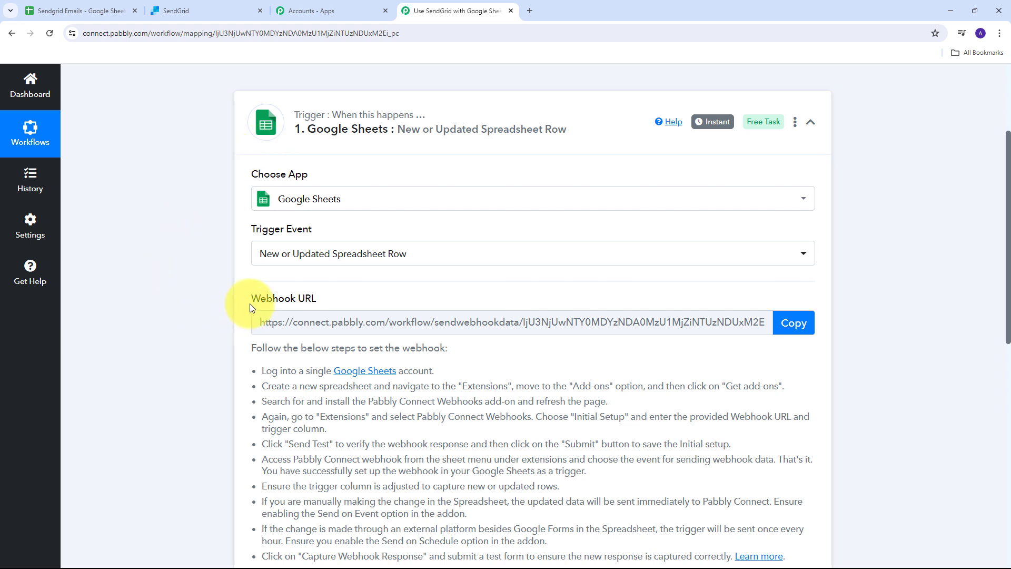
Copy the trigger's webhook URL, then return to the Sendgrid Emails spreadsheet.
drag(240, 300, 339, 300)
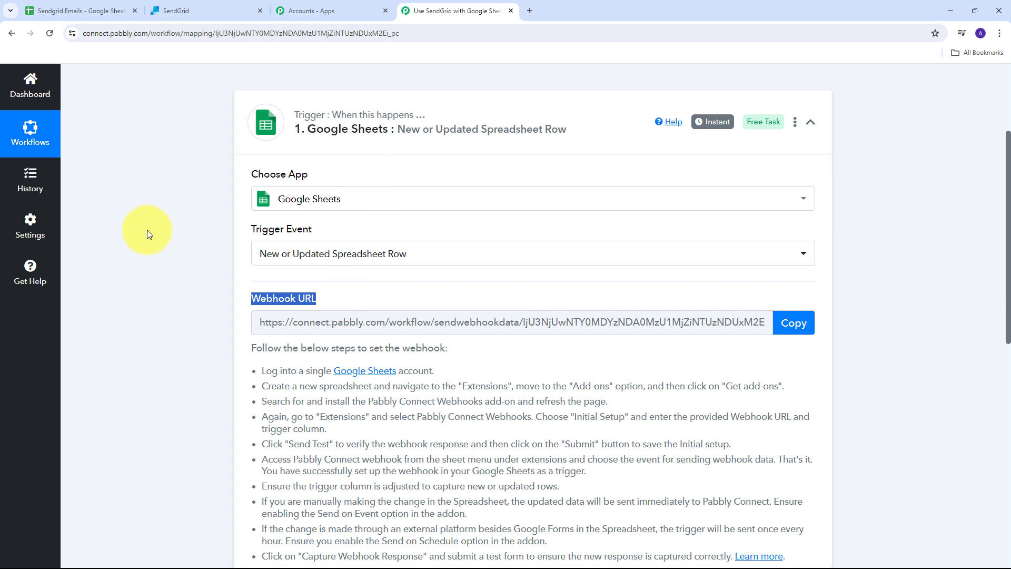
scroll(200, 247, down, 2)
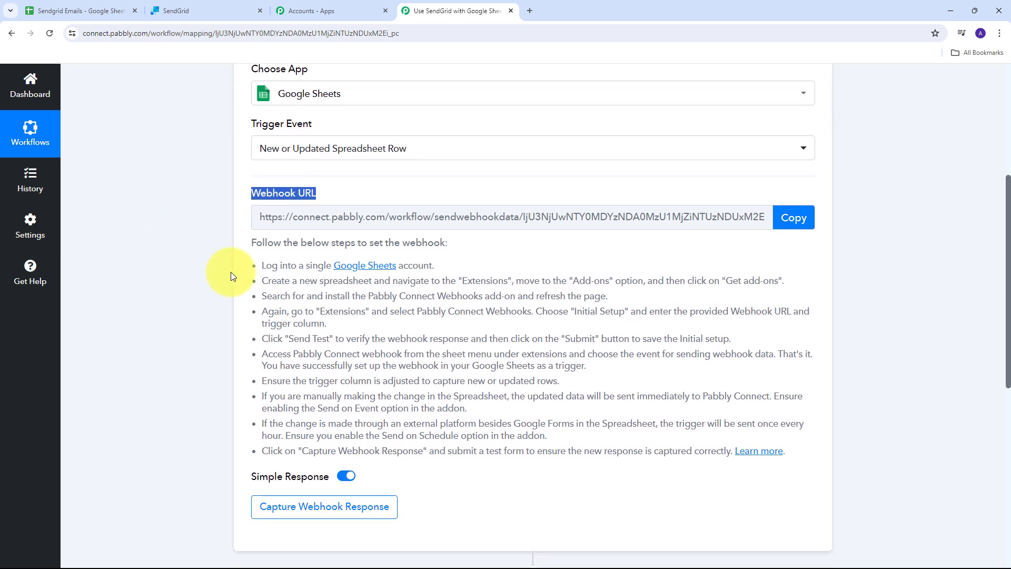
drag(248, 264, 740, 452)
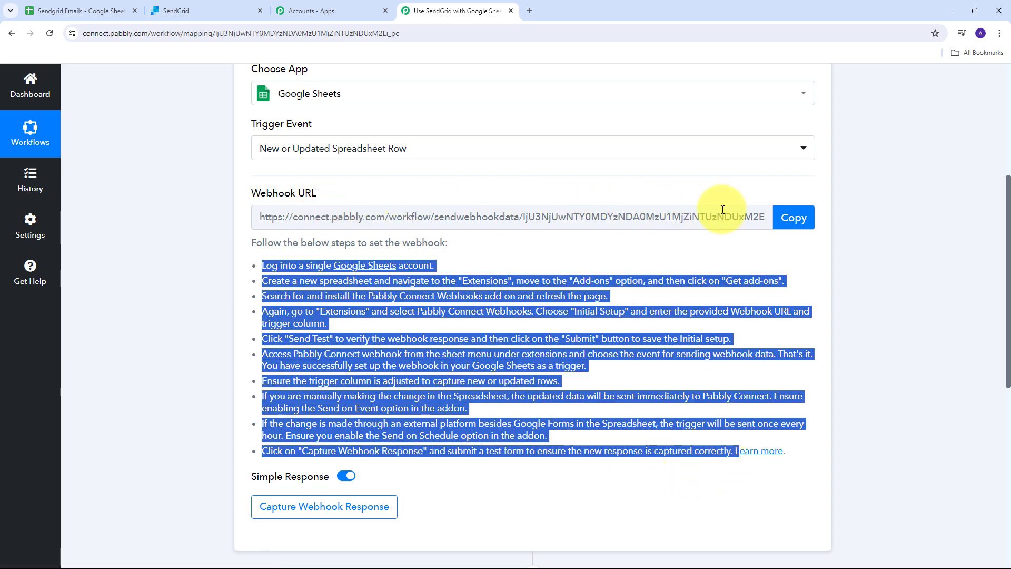
click(794, 221)
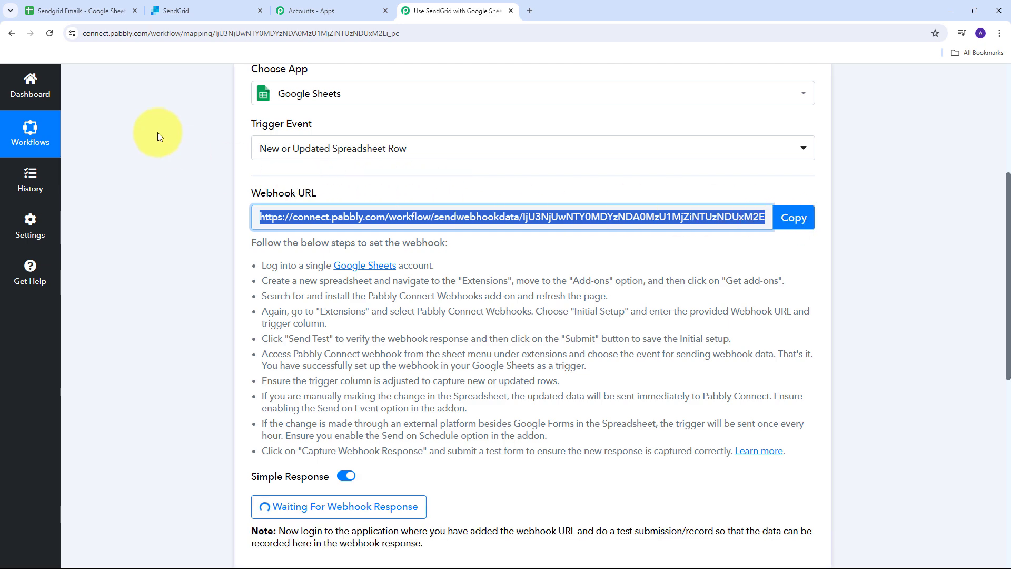
click(84, 8)
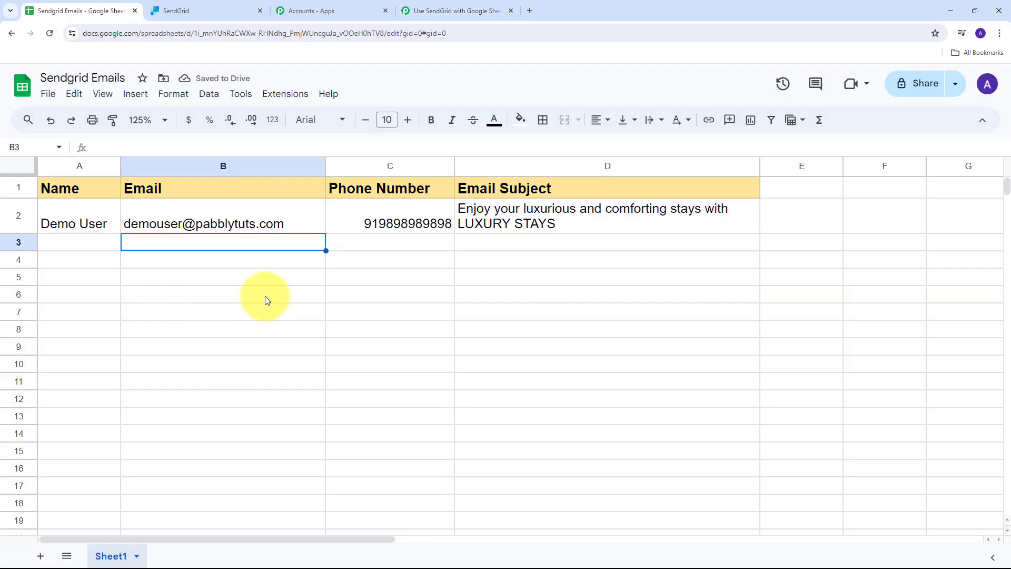
Widen column A, then search the add-on Marketplace to confirm Pabbly Connect Webhooks is installed.
drag(129, 166, 163, 165)
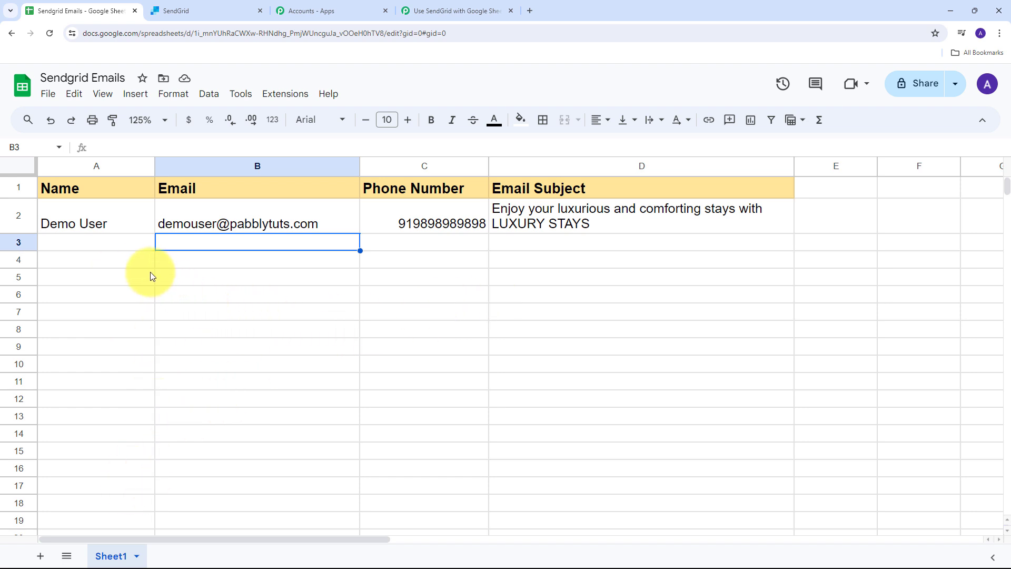
click(287, 95)
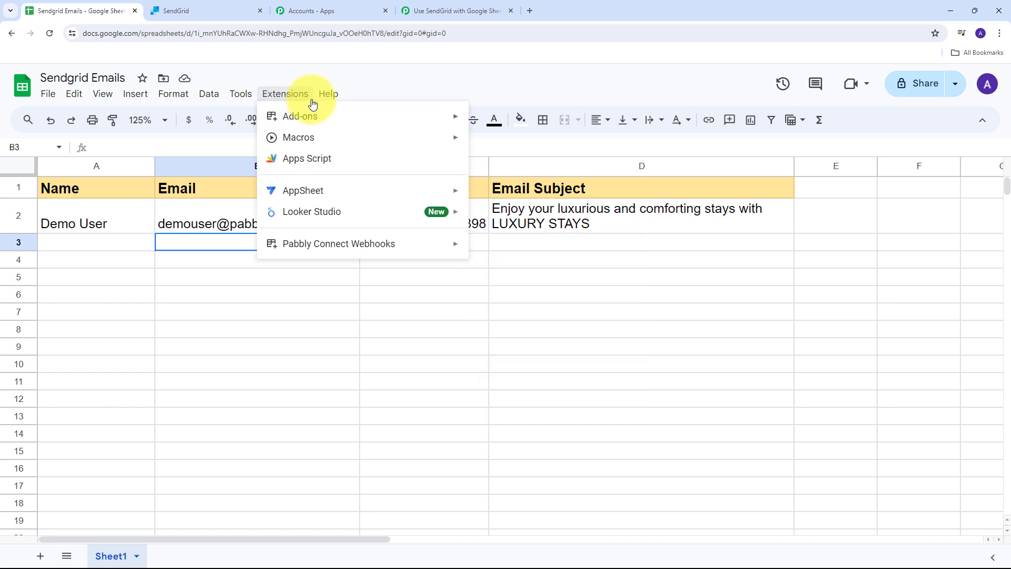
mouse_move(290, 247)
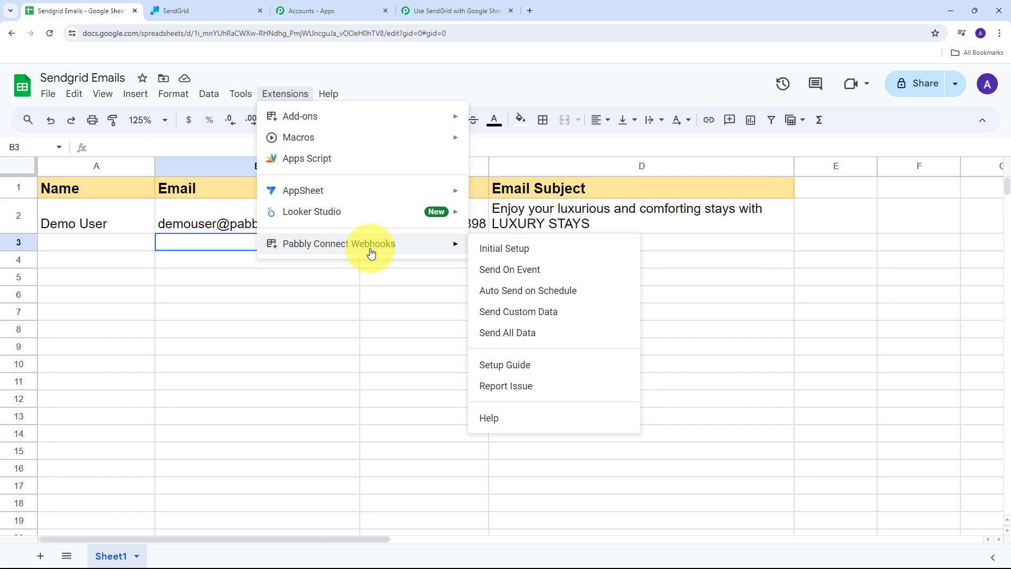
mouse_move(298, 117)
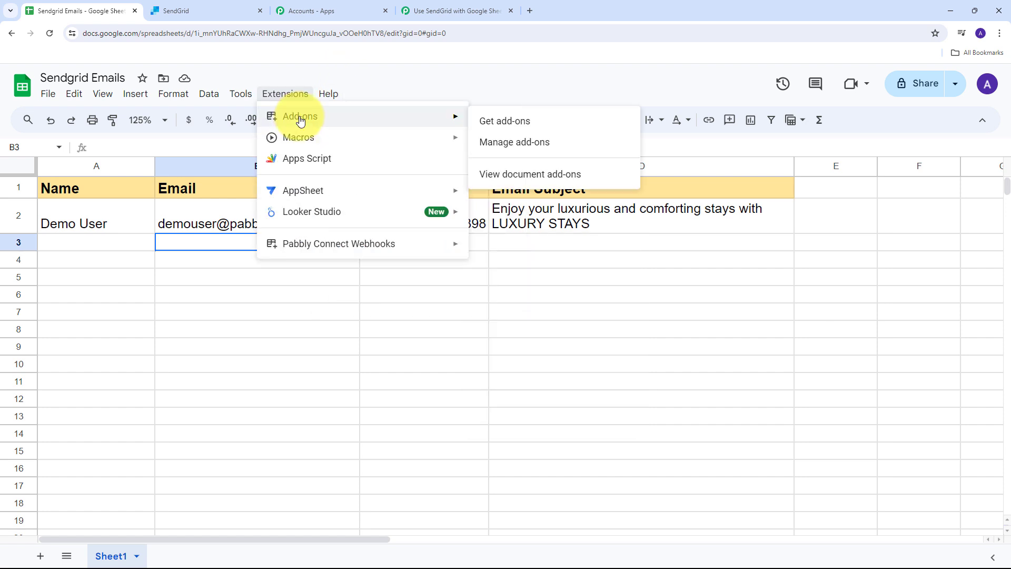
click(519, 131)
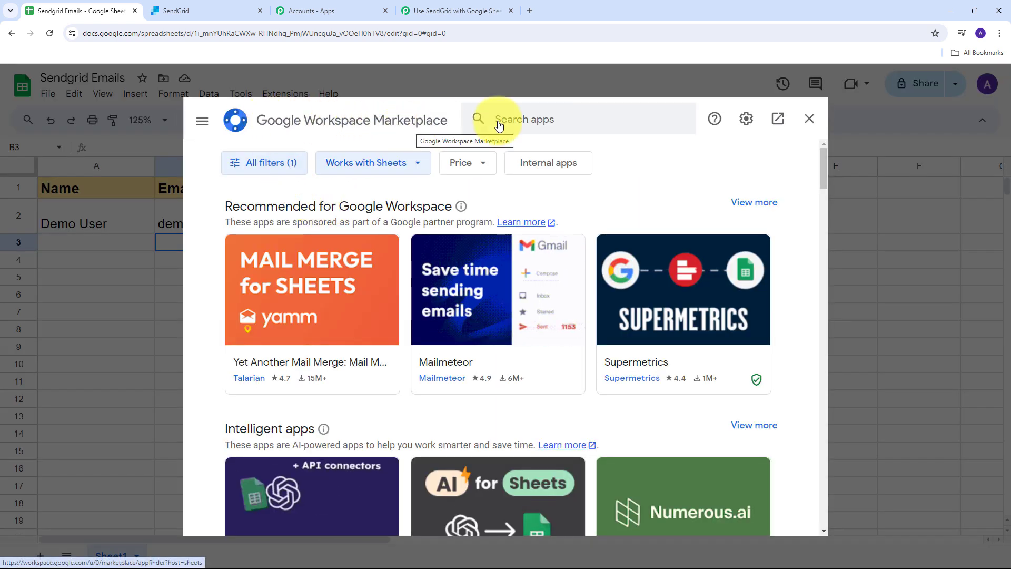
click(549, 119)
text(p)
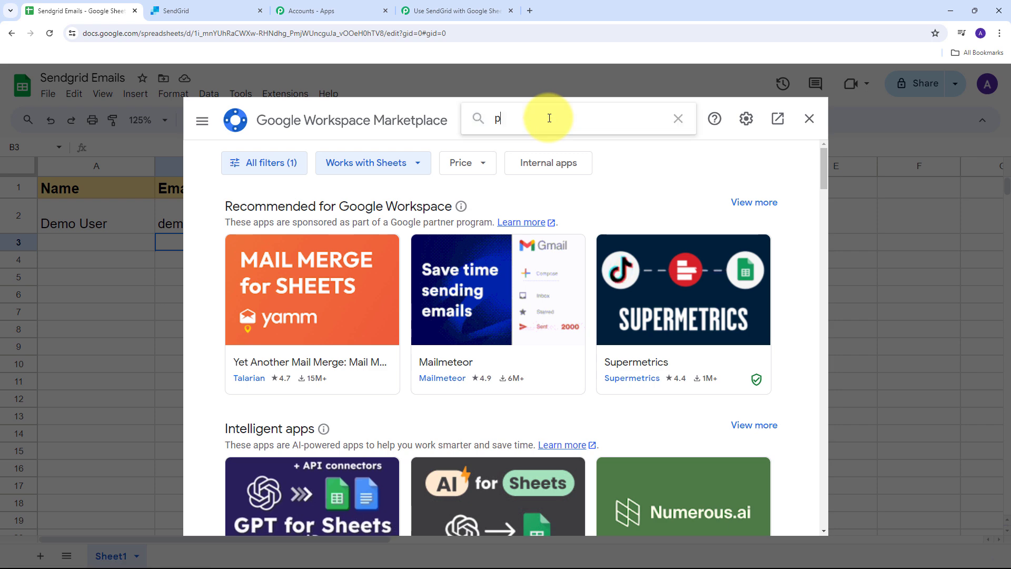
text(abbly con)
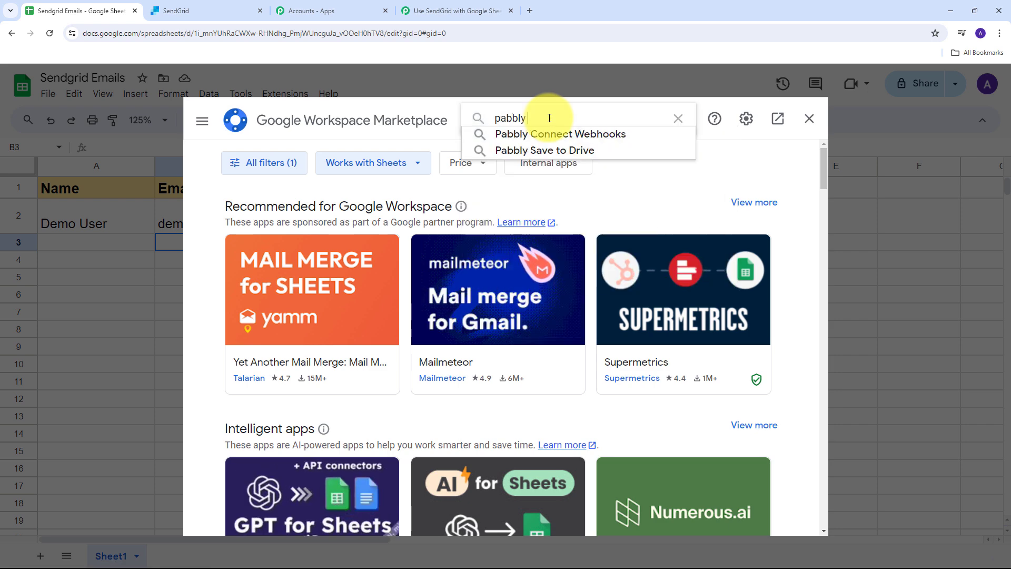
click(547, 134)
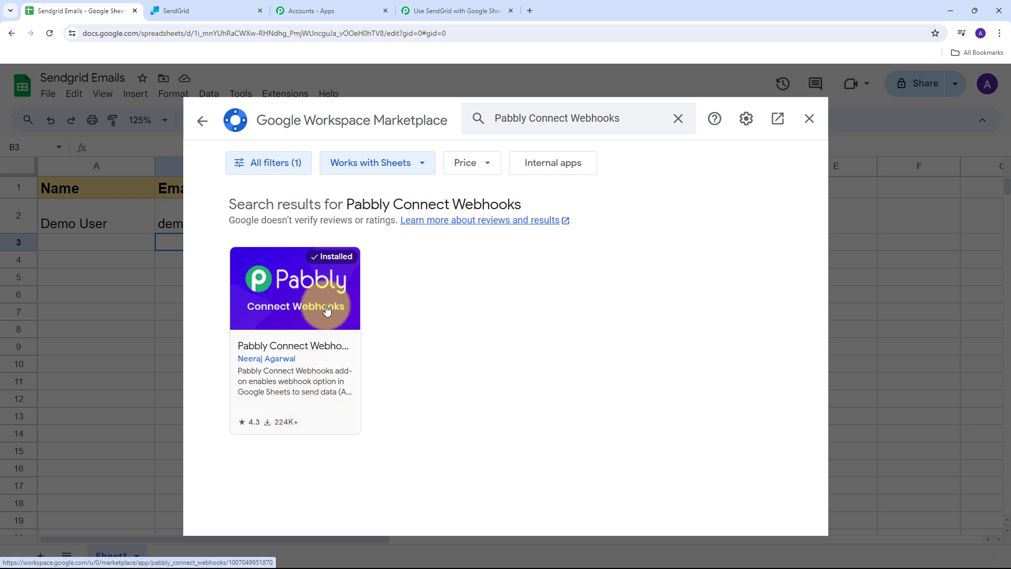
click(810, 118)
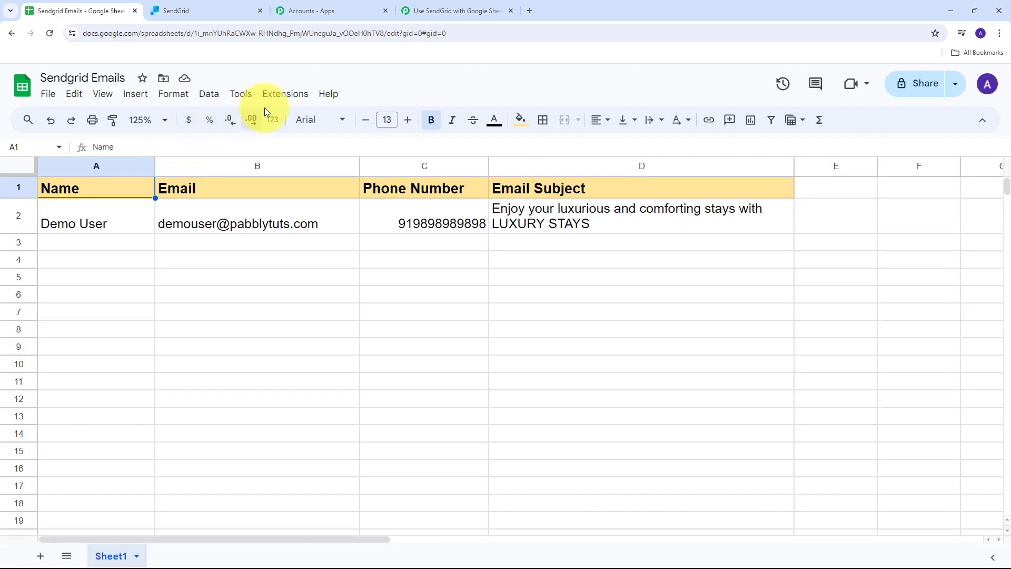
Open the Pabbly Connect Webhooks Initial Setup and paste in the copied webhook URL.
click(277, 94)
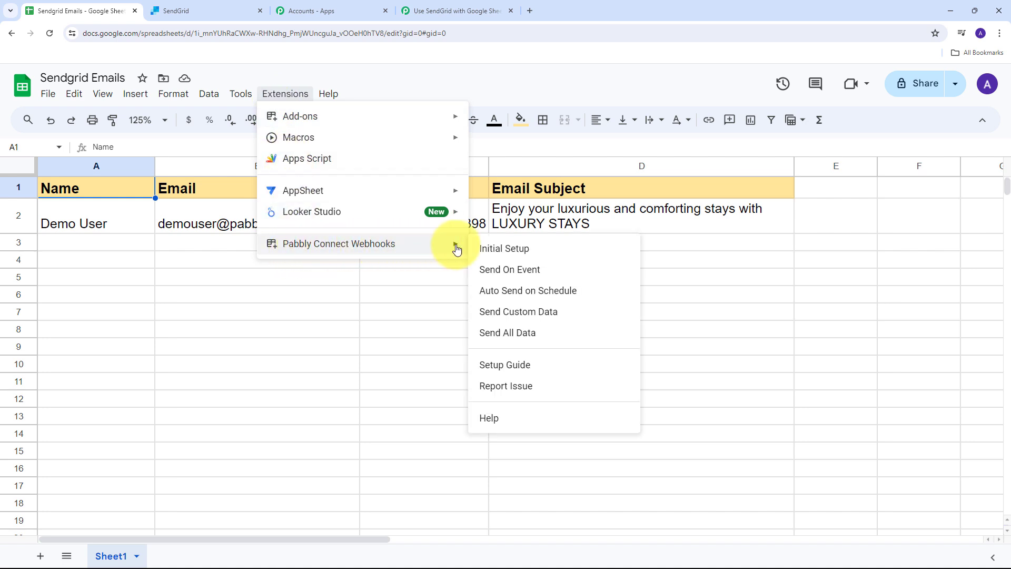
click(530, 255)
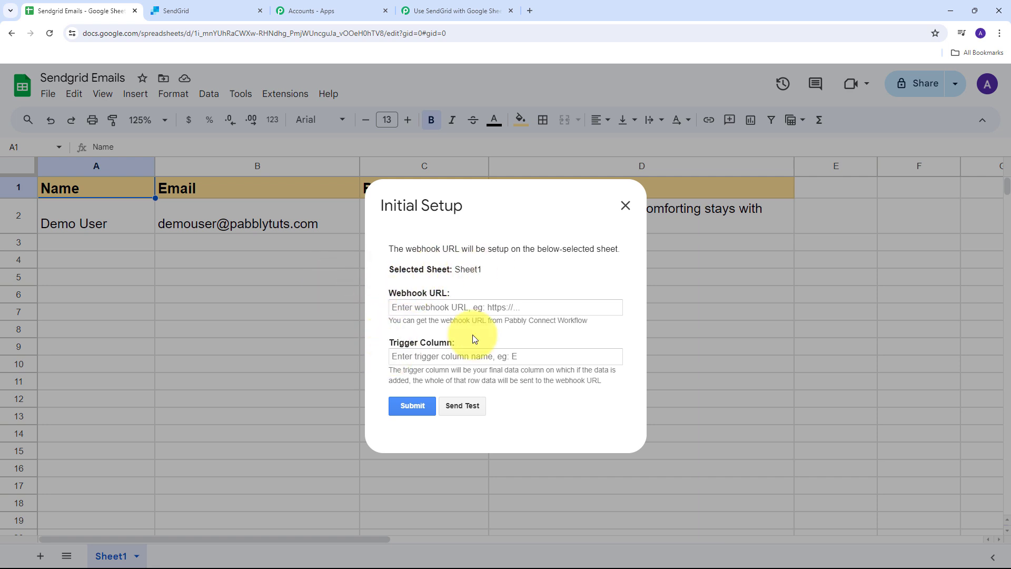
click(425, 307)
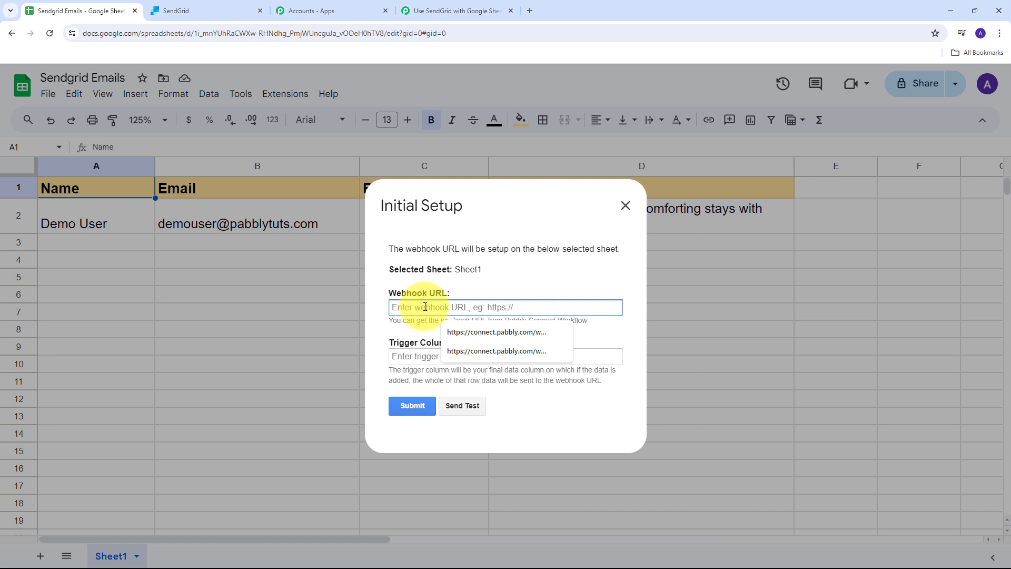
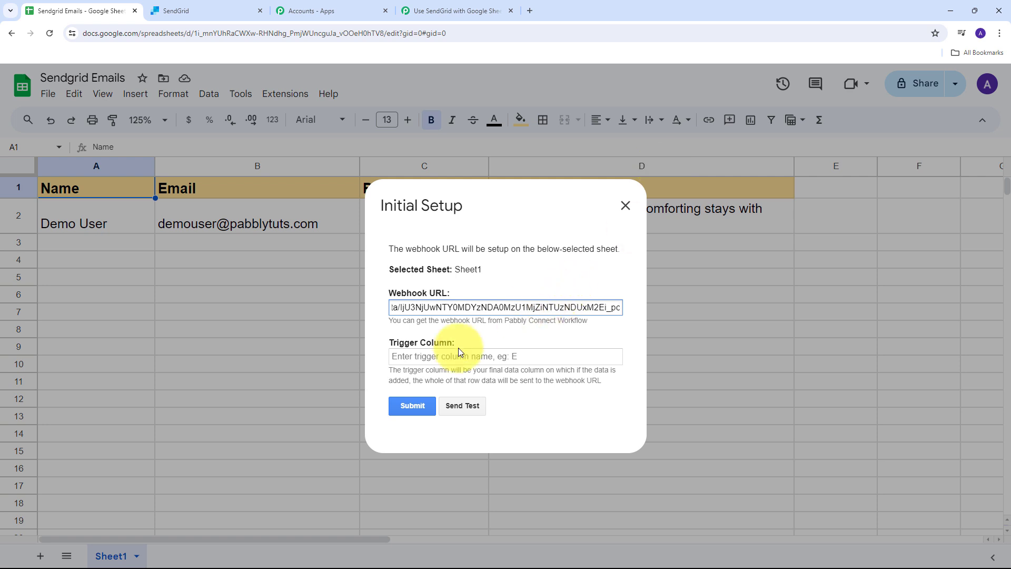
Set the trigger column to D, send test data, and submit the setup.
click(416, 356)
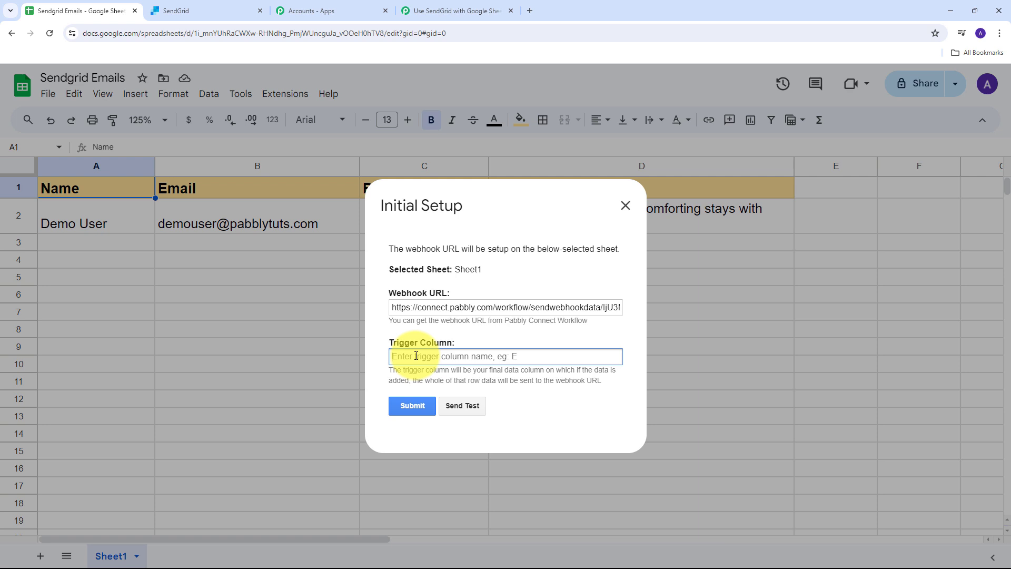
text(D)
click(463, 408)
scroll(562, 321, down, 1)
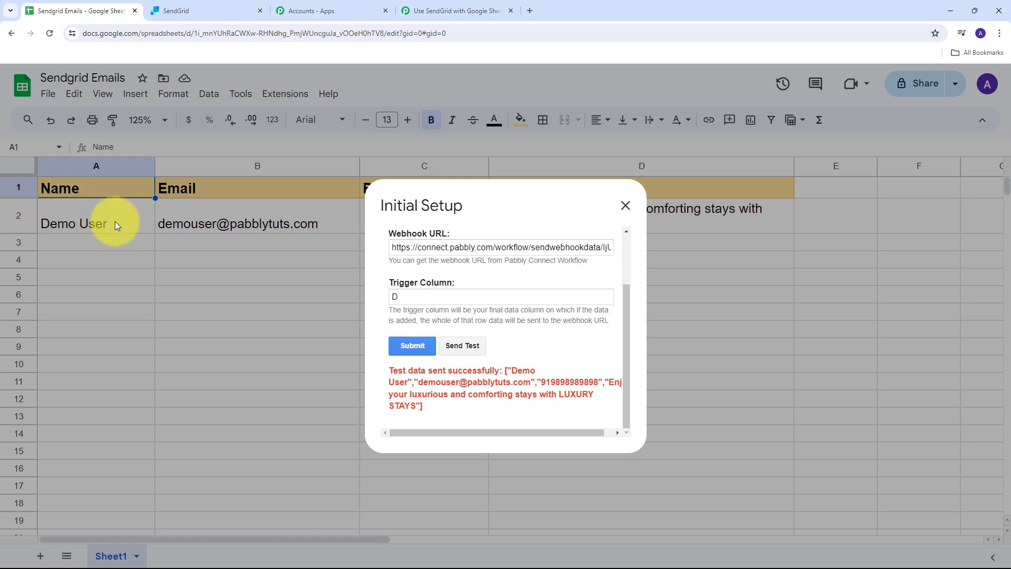
click(409, 349)
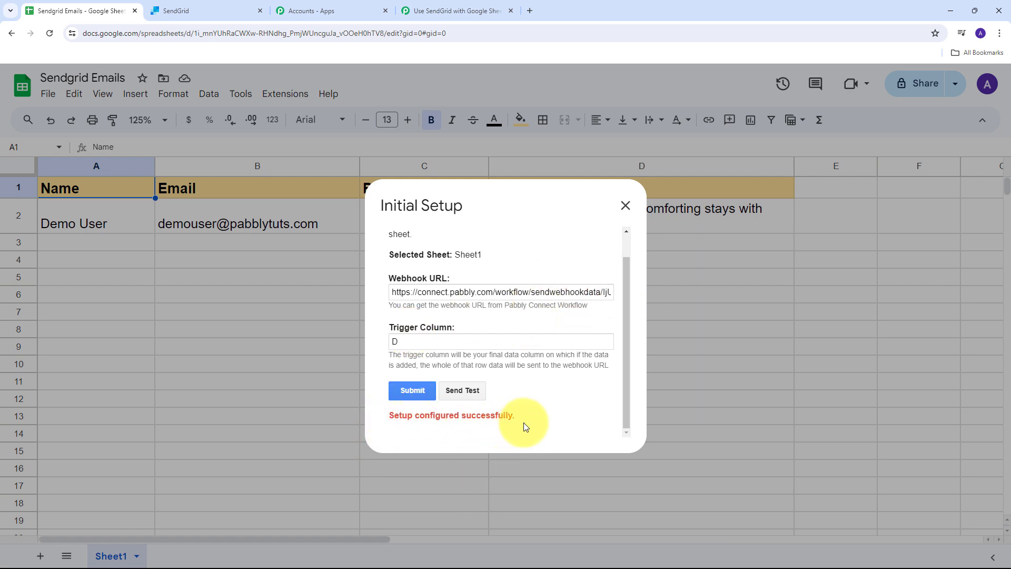
Close the Initial Setup dialog and turn on Send On Event for Pabbly Connect Webhooks.
click(626, 205)
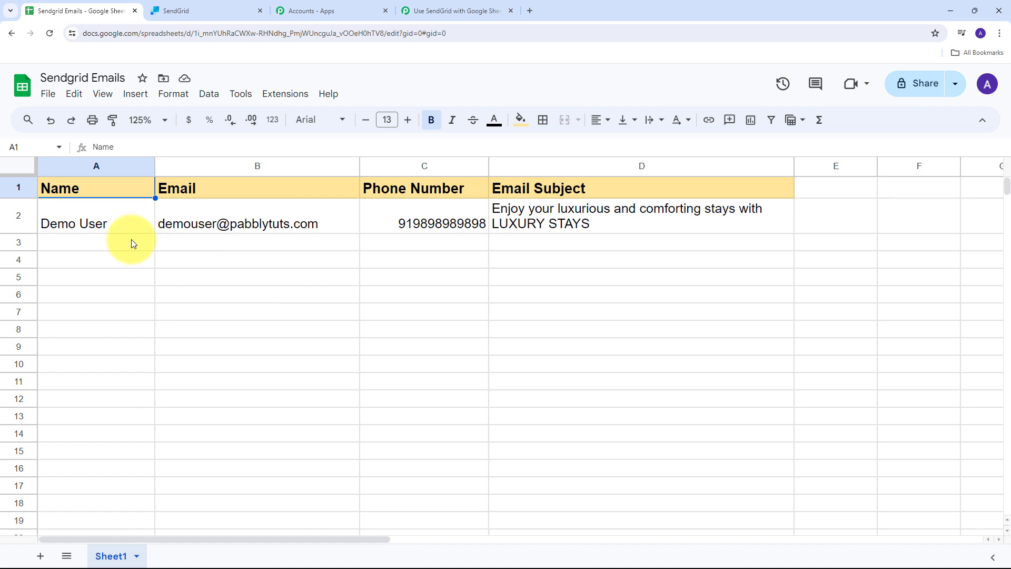
click(284, 95)
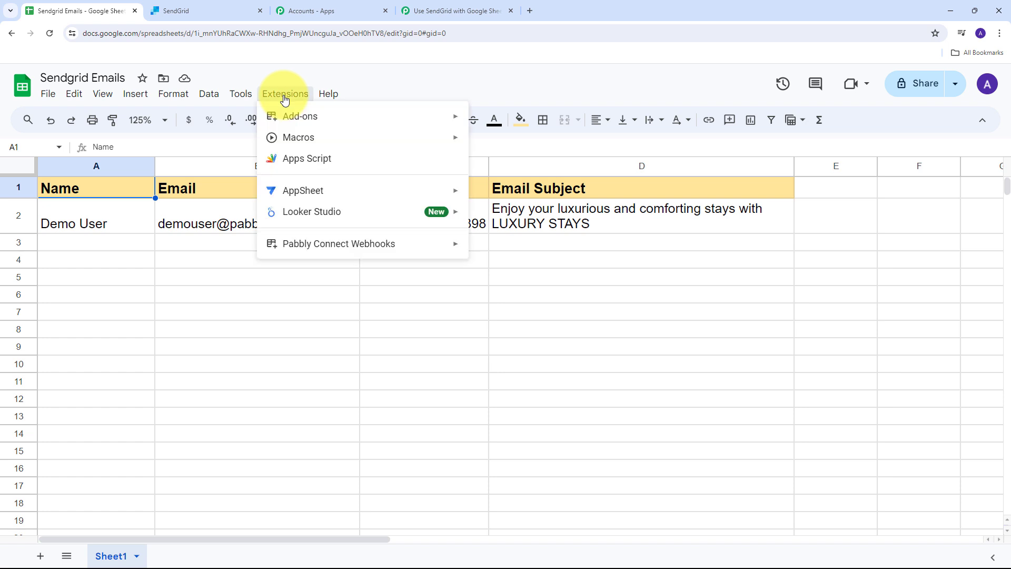
mouse_move(327, 242)
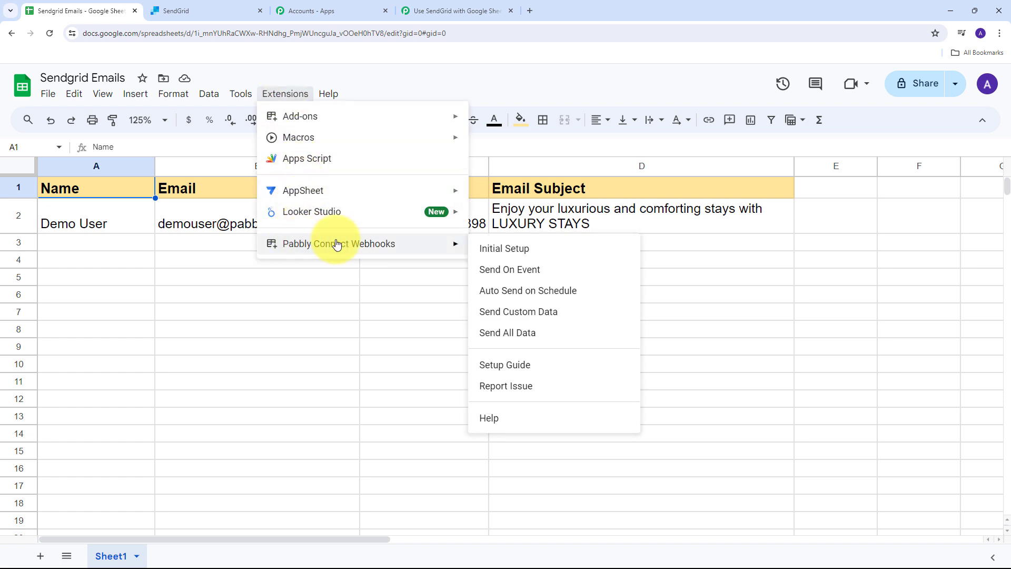
click(505, 269)
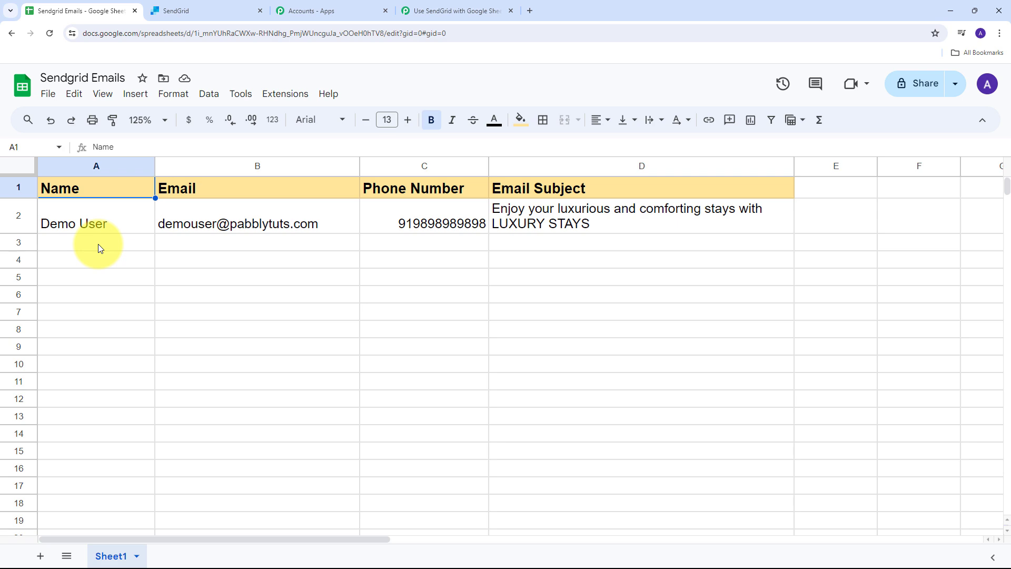
click(463, 10)
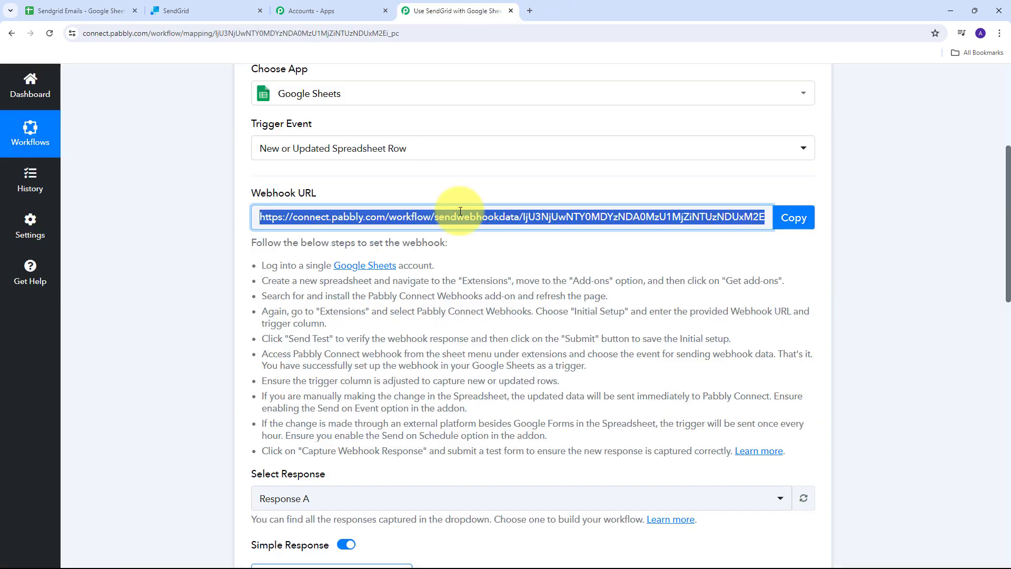
scroll(459, 211, down, 4)
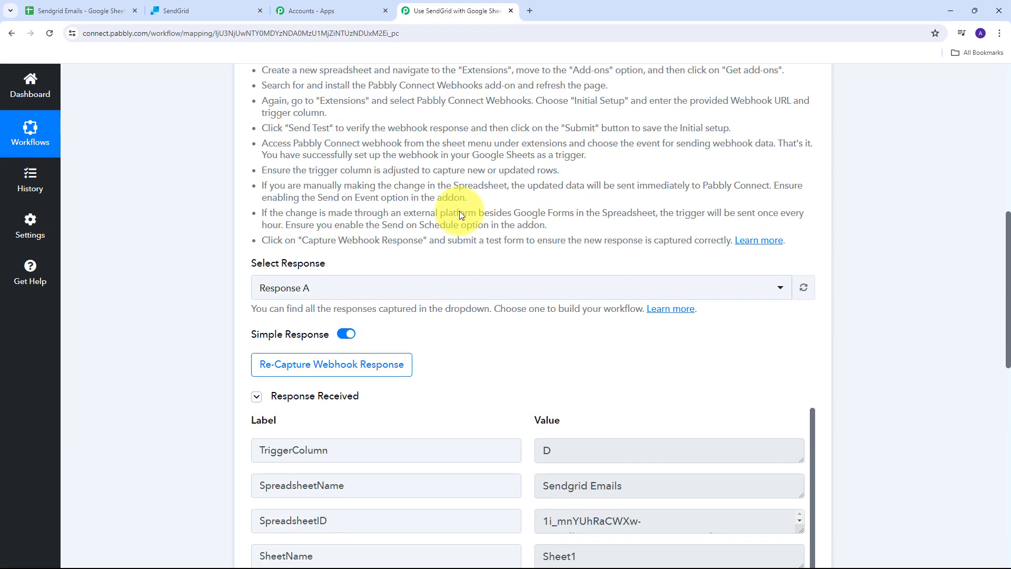
scroll(459, 210, down, 5)
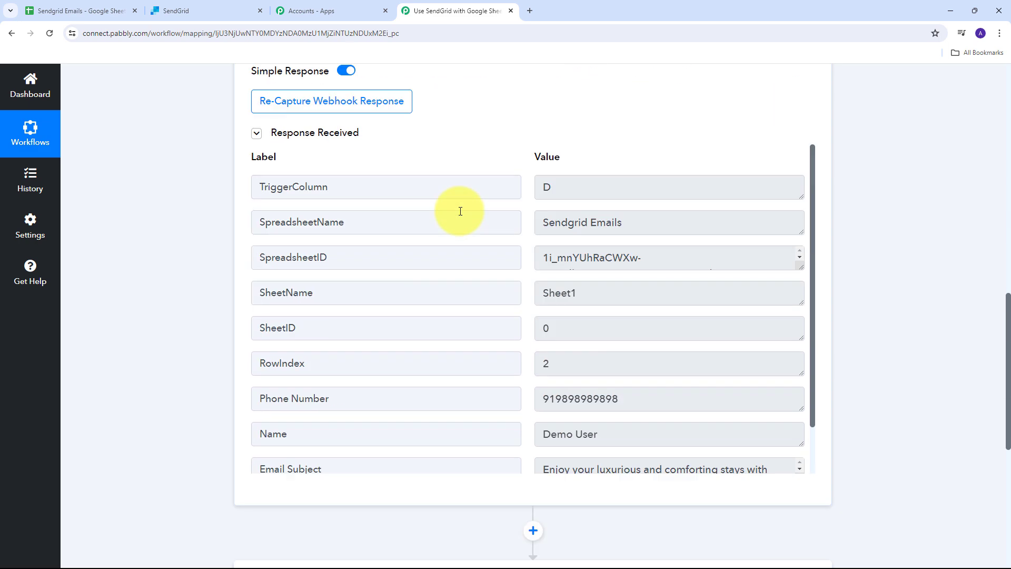
drag(564, 186, 522, 187)
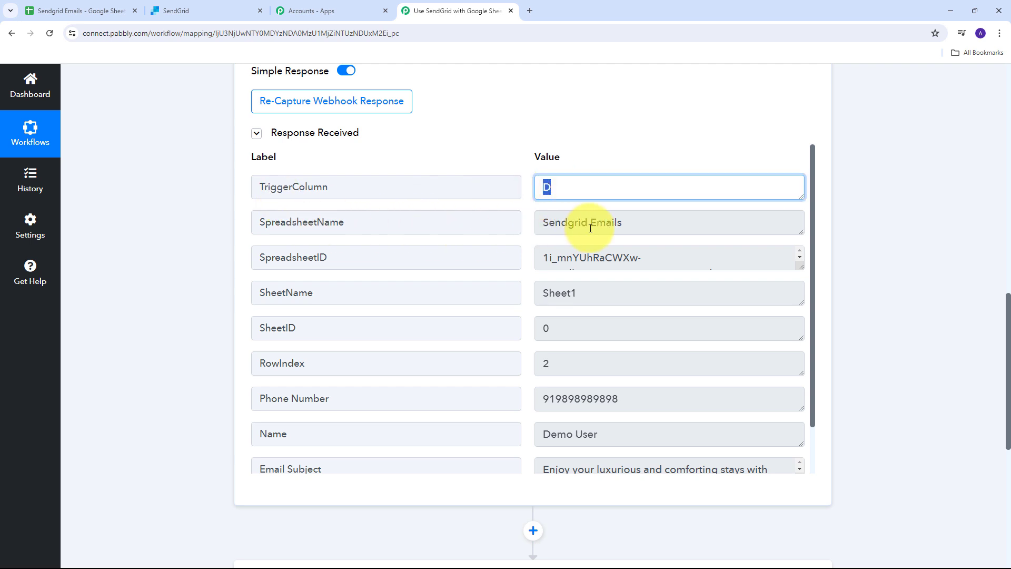
click(617, 230)
drag(616, 230, 501, 226)
scroll(576, 239, down, 3)
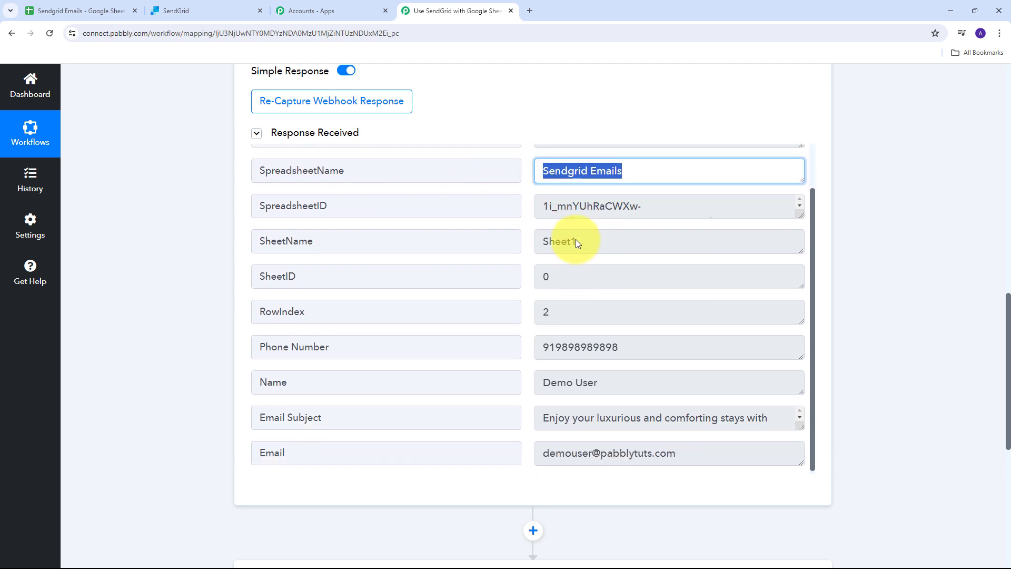
drag(653, 292, 339, 316)
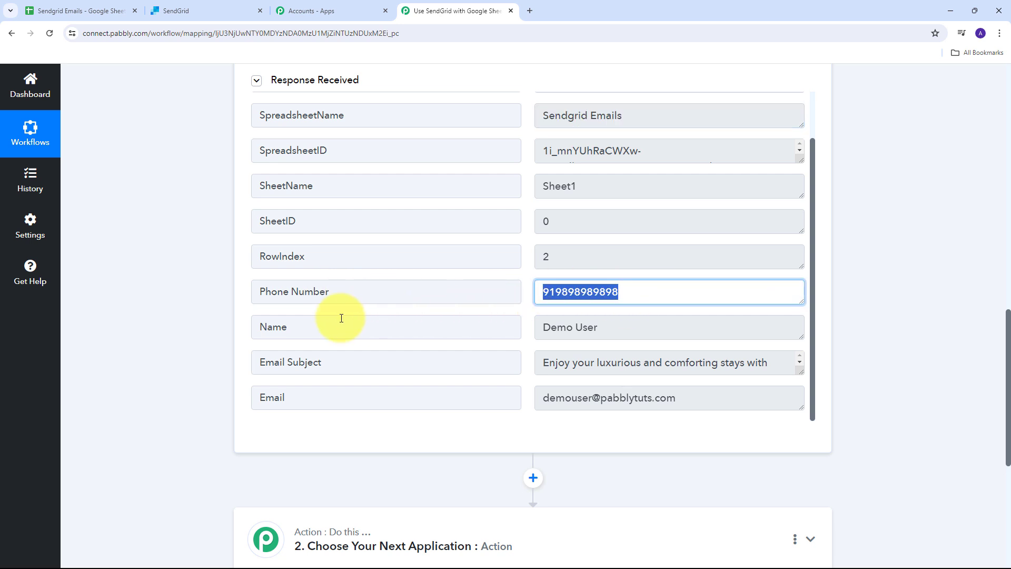
drag(656, 331, 404, 333)
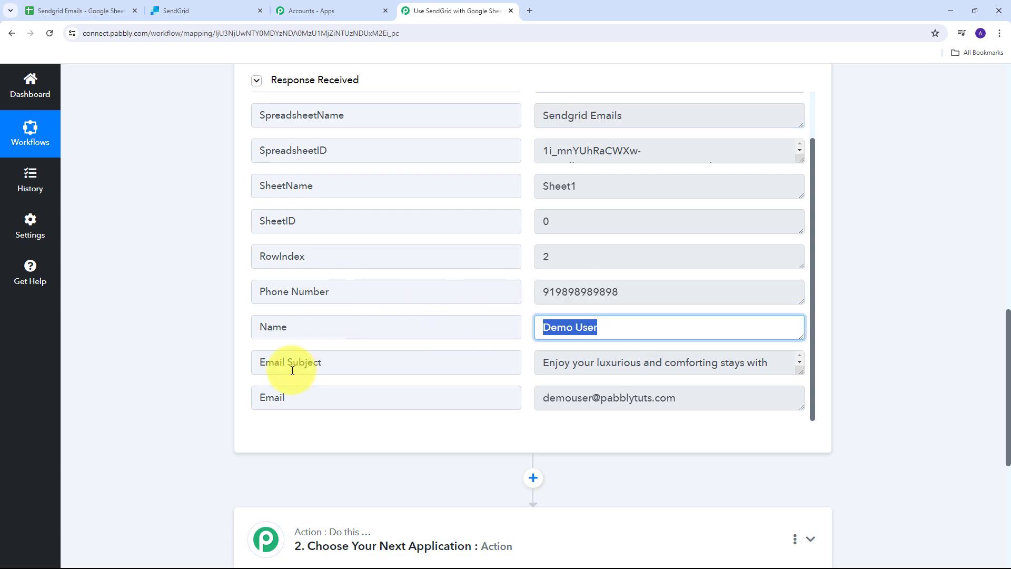
drag(801, 371, 801, 418)
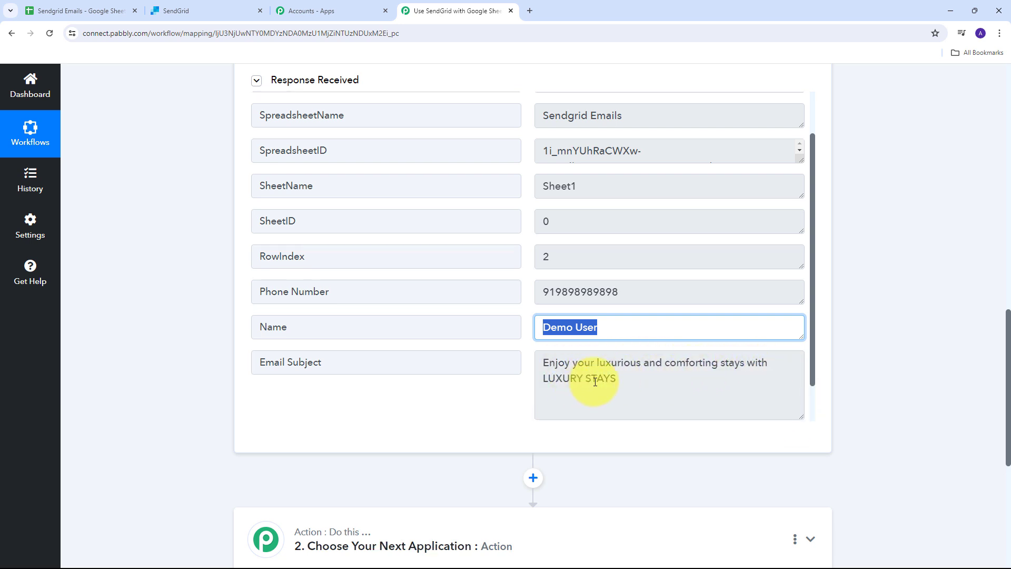
scroll(610, 294, down, 1)
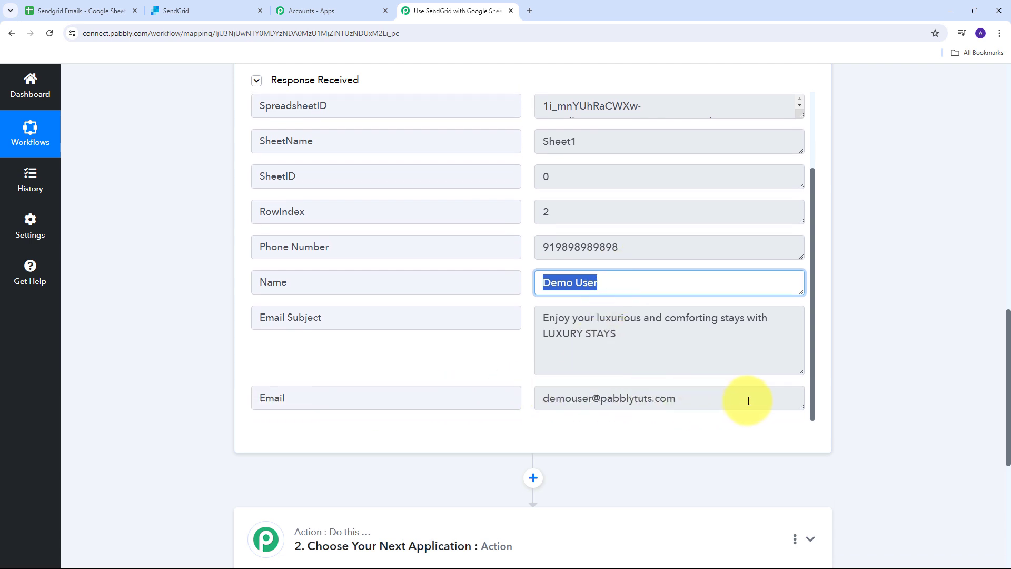
drag(747, 402, 476, 414)
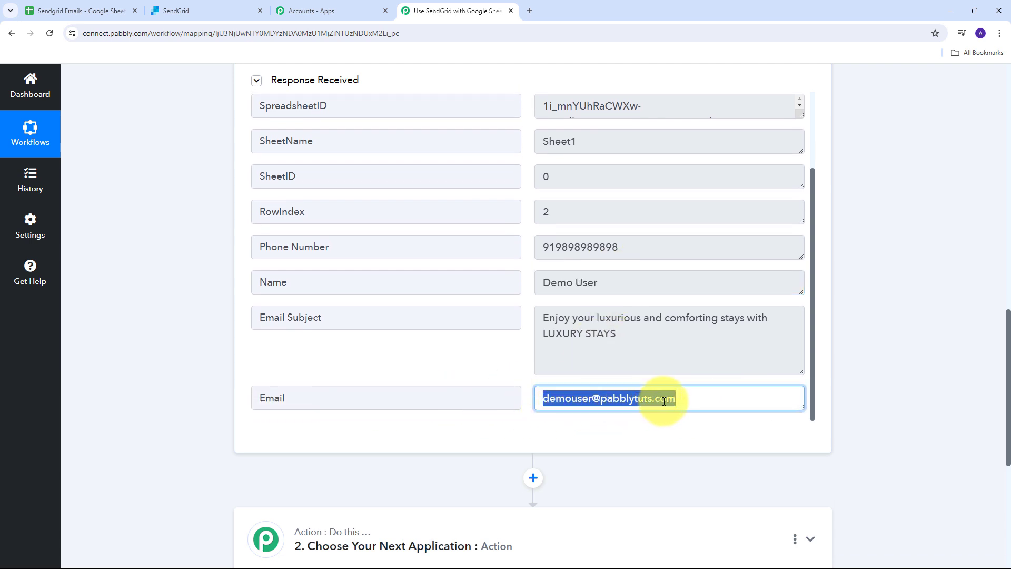
click(498, 363)
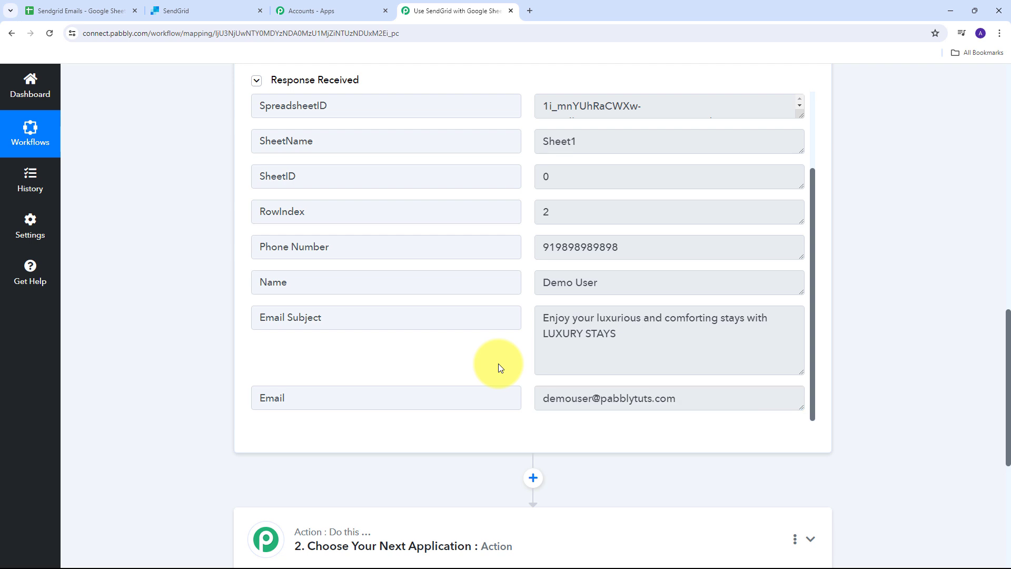
scroll(498, 364, up, 2)
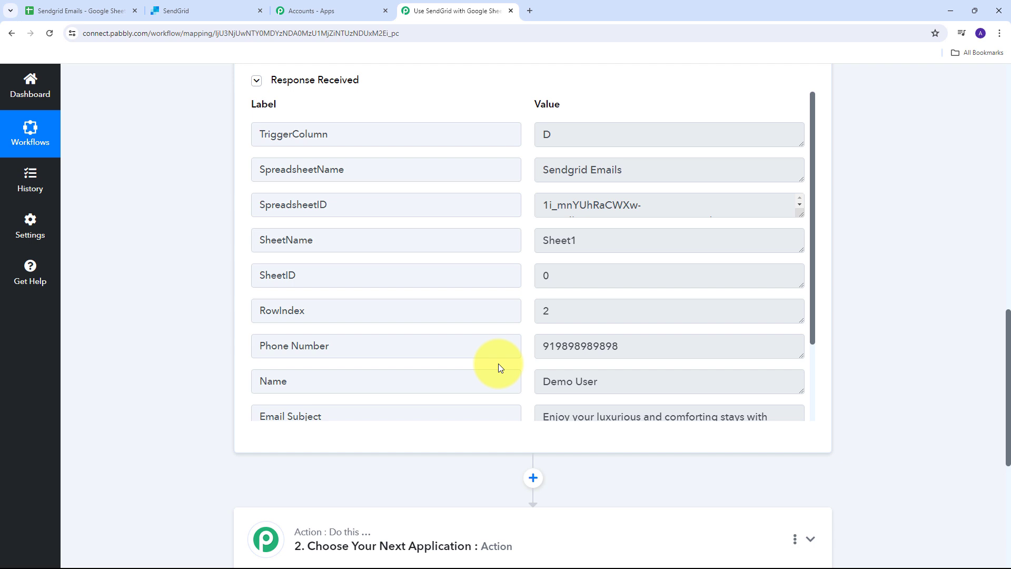
scroll(498, 363, down, 6)
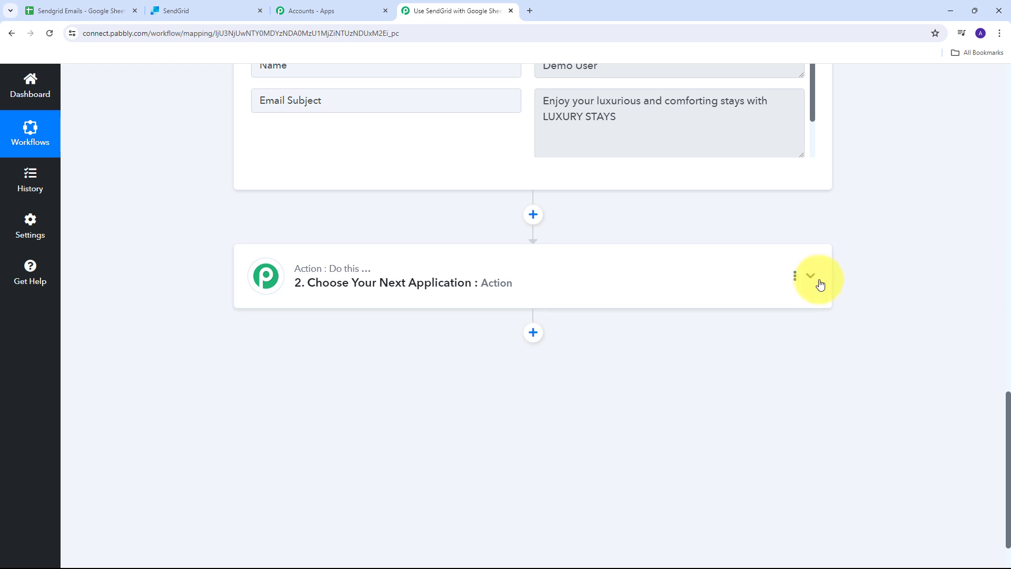
Choose SendGrid as the action app with the Custom API Request (Beta) event.
click(811, 277)
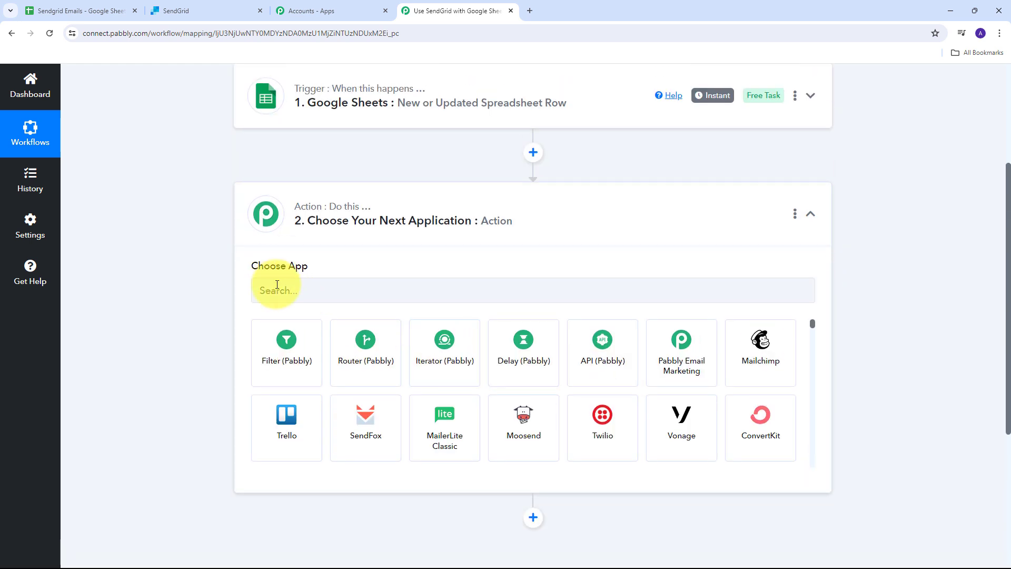
click(281, 288)
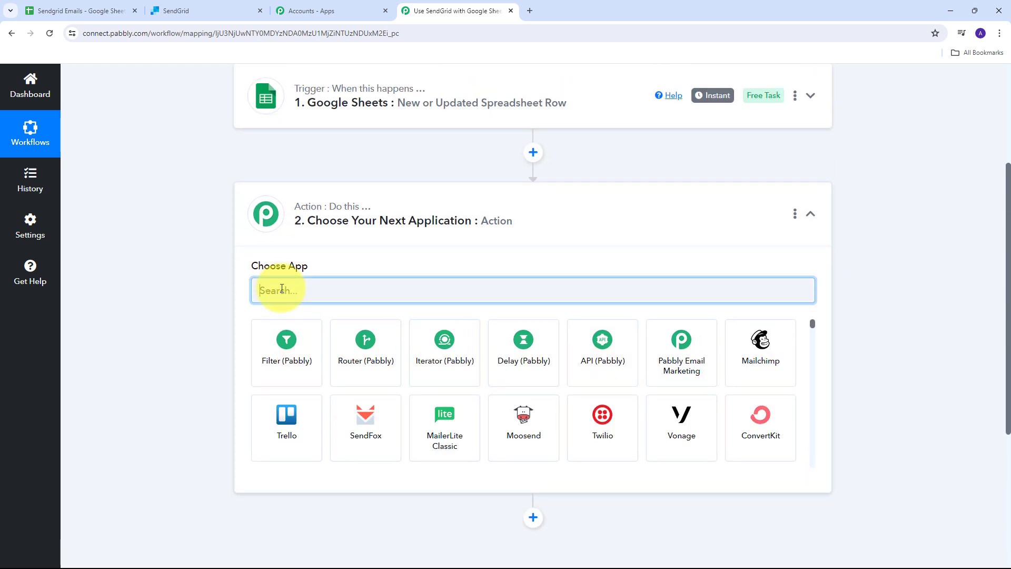
text(Send)
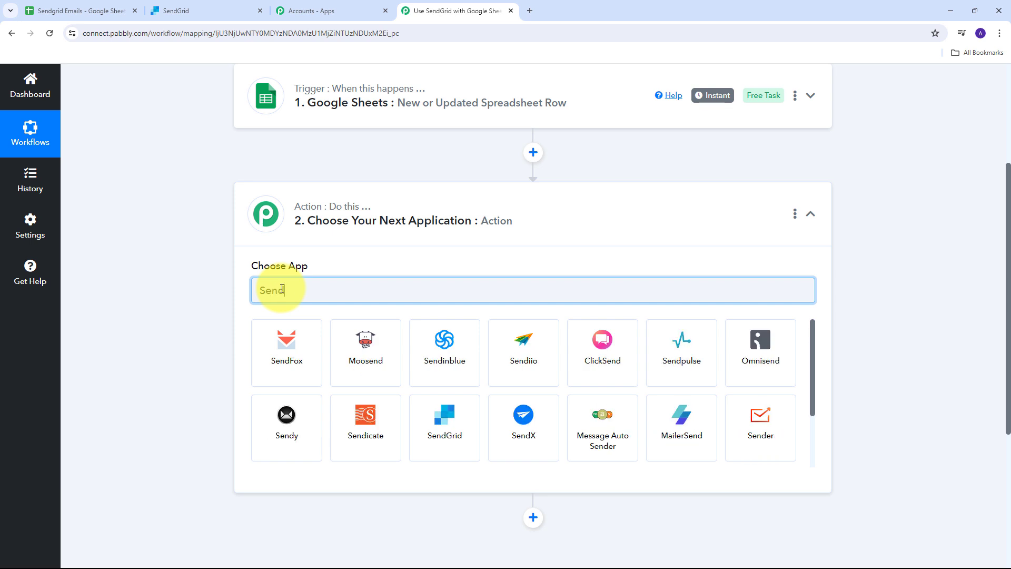
text(grid)
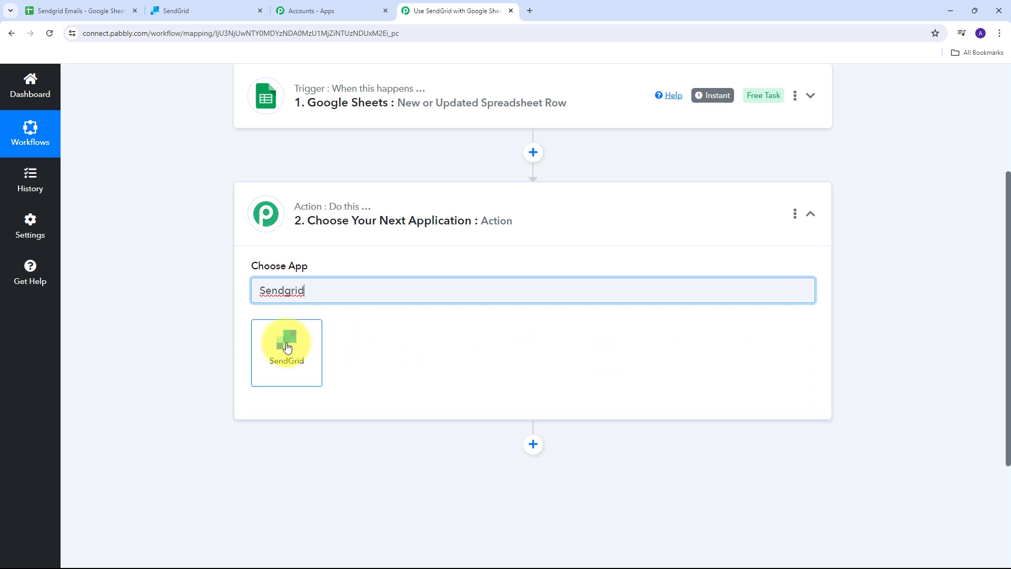
click(287, 348)
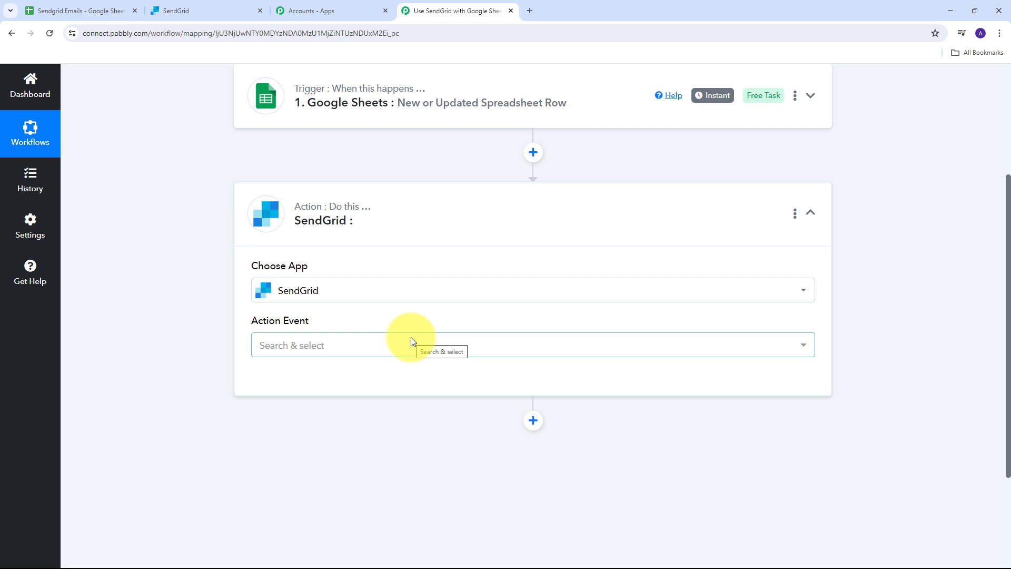
click(566, 344)
scroll(402, 210, down, 5)
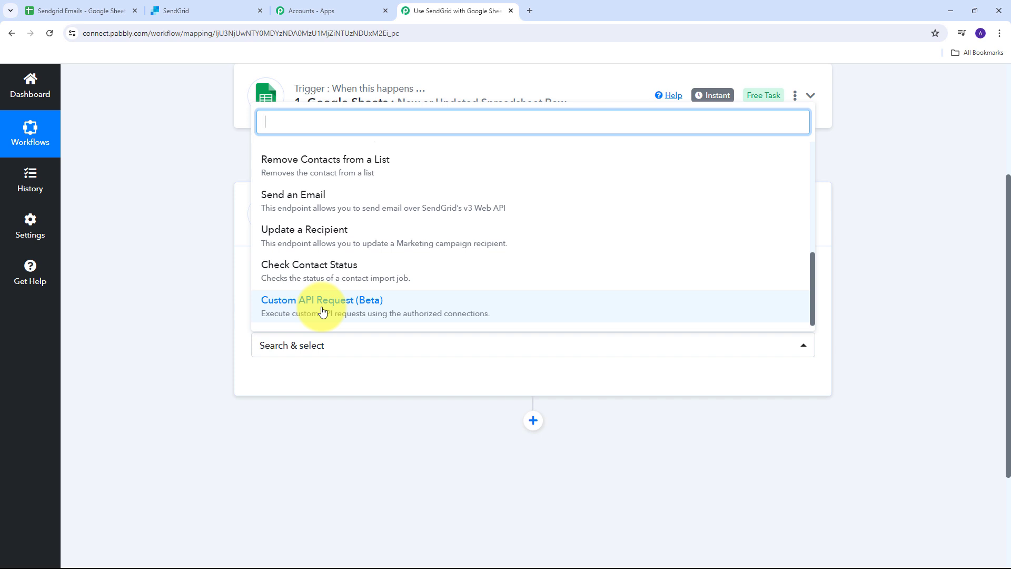
click(323, 312)
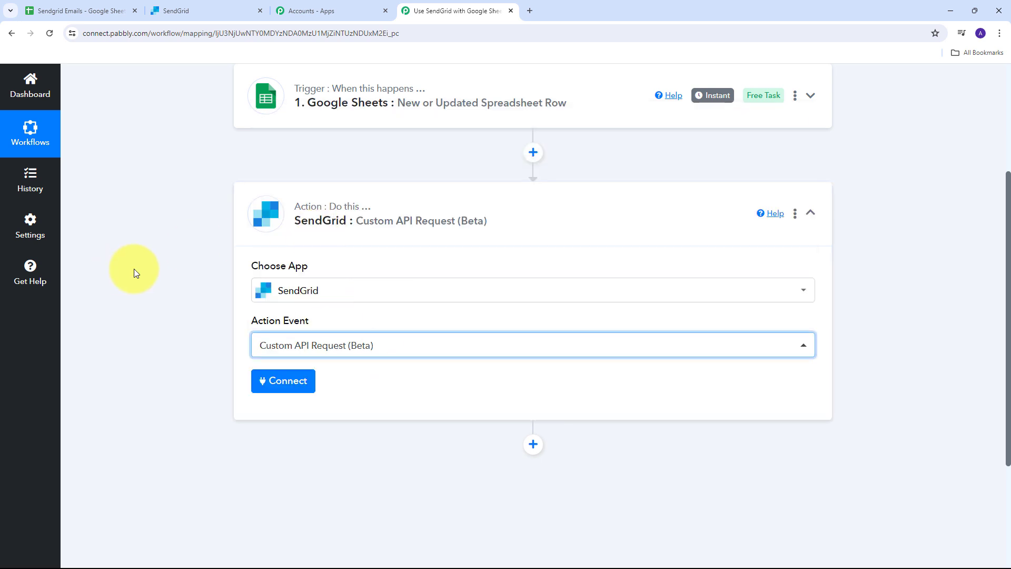
Start a new SendGrid connection (SendGrid #3) in Pabbly and switch to the SendGrid dashboard.
click(287, 387)
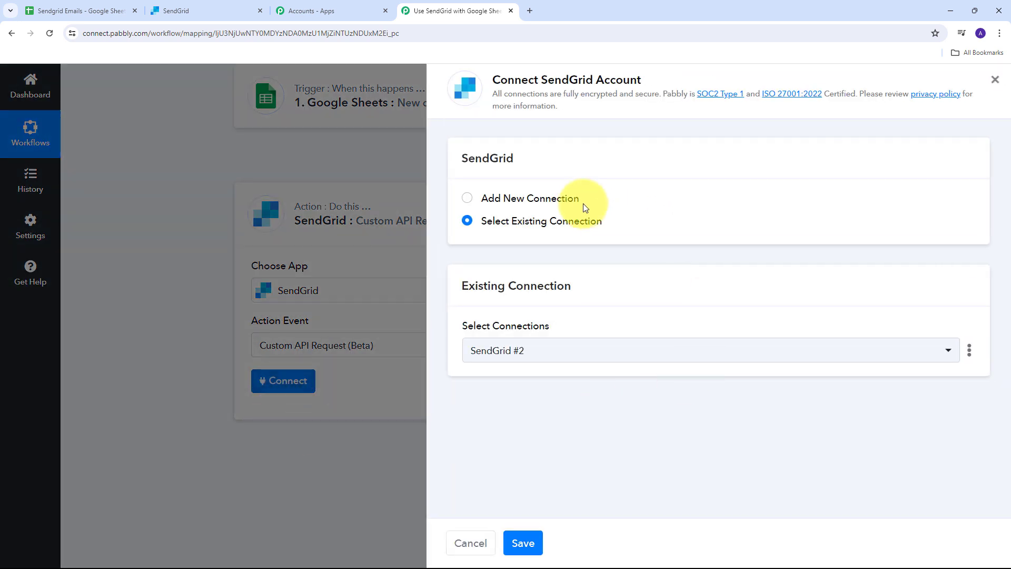
click(524, 200)
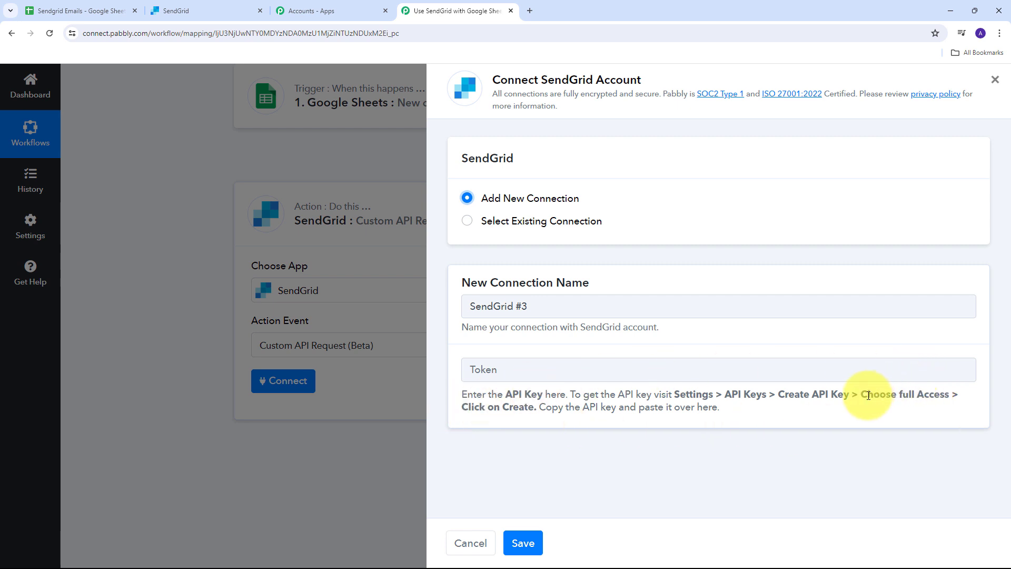
click(195, 15)
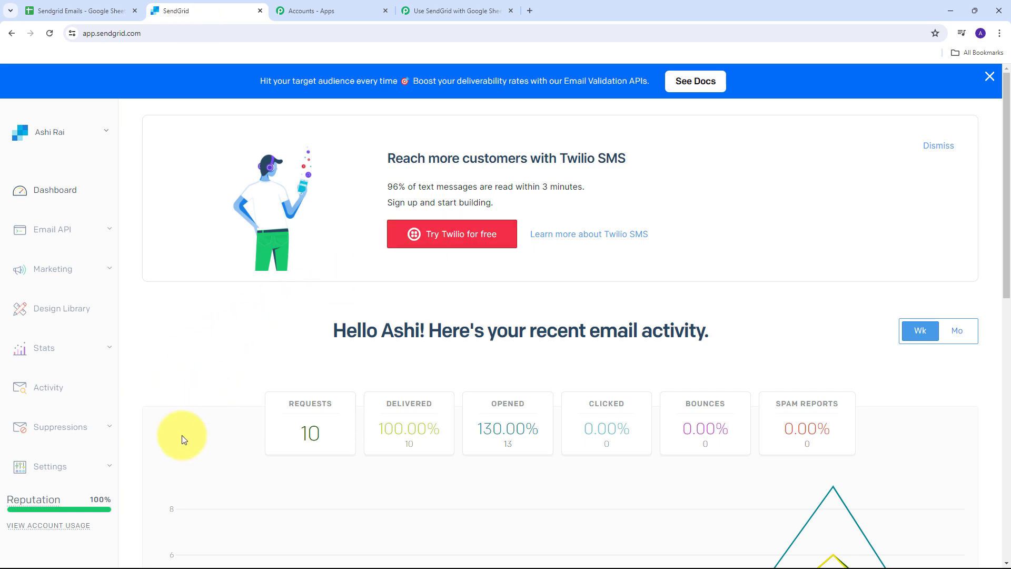
Open the API Keys page under SendGrid's Settings.
click(102, 466)
scroll(84, 384, down, 4)
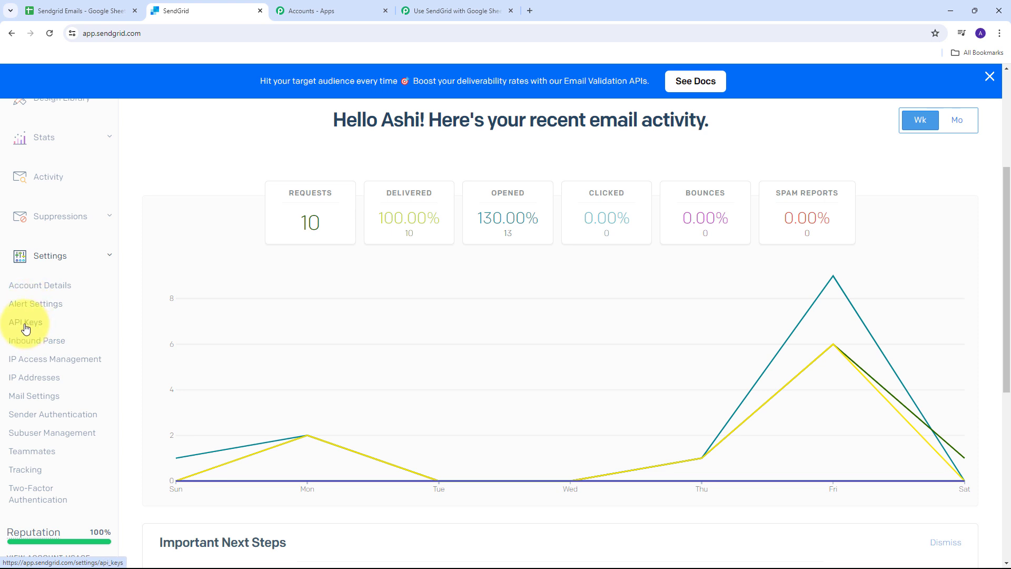
click(25, 324)
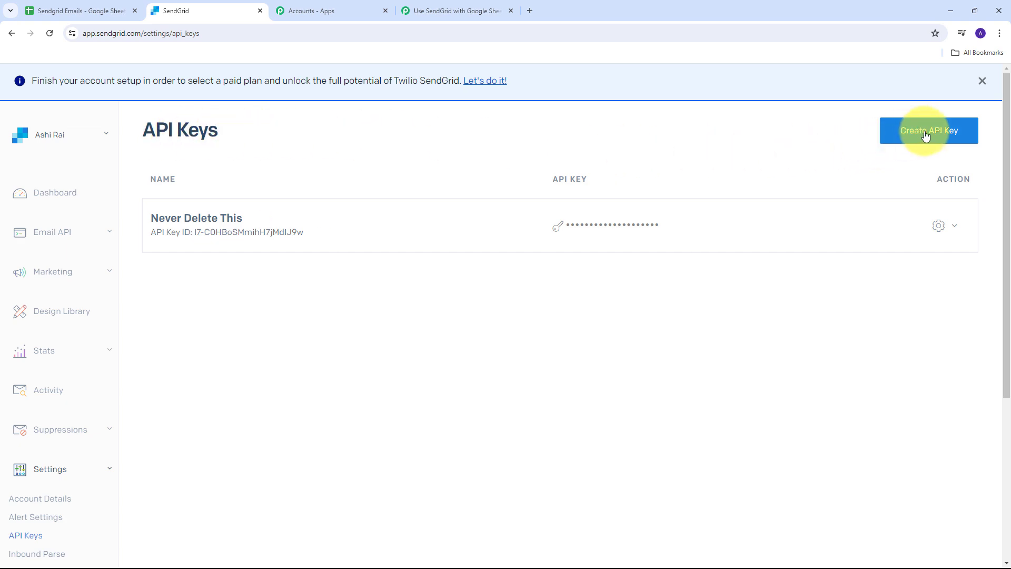
Create a full-access API key named 'Dynamic Emails' and copy it.
click(890, 138)
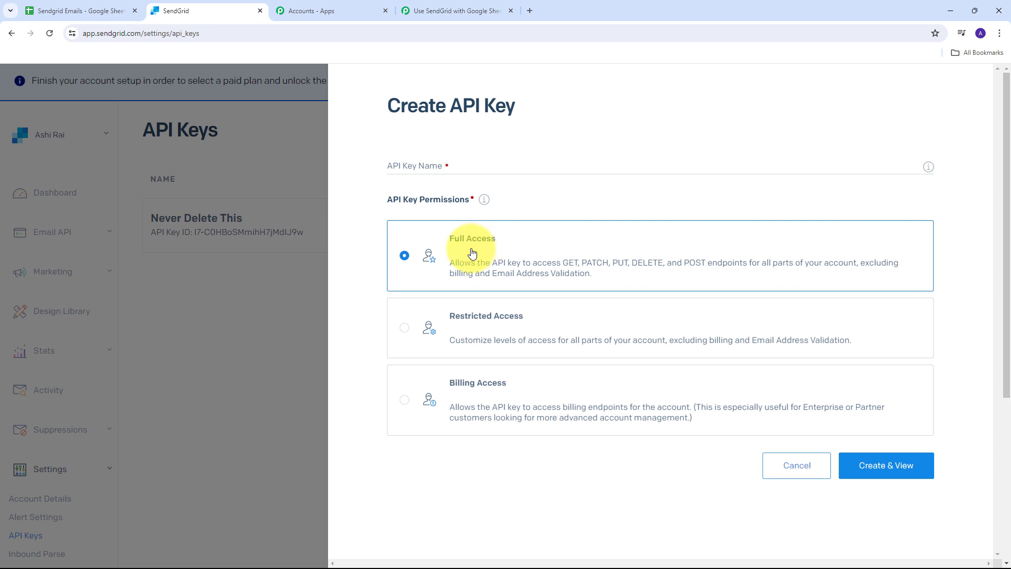
click(453, 168)
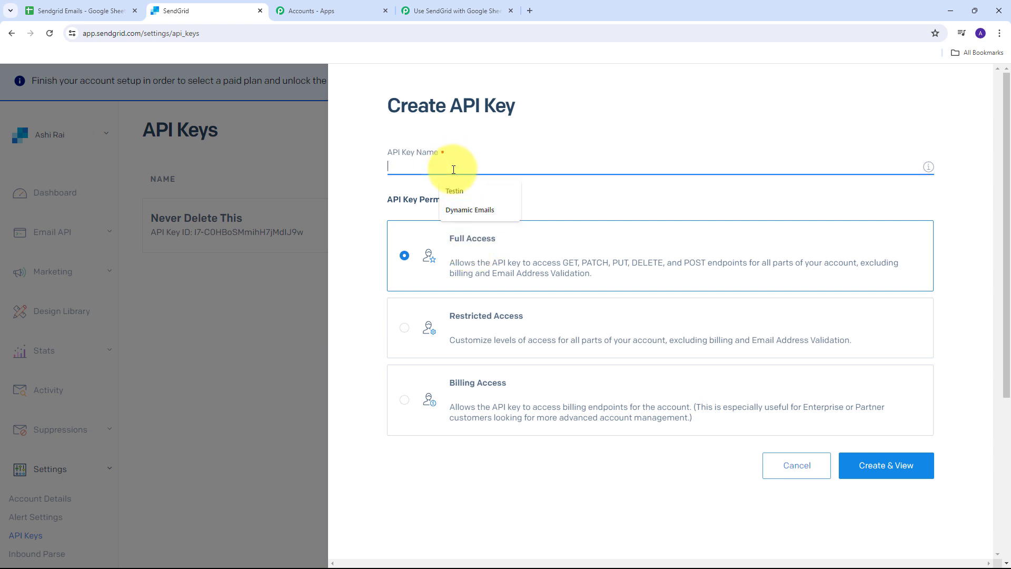
click(413, 149)
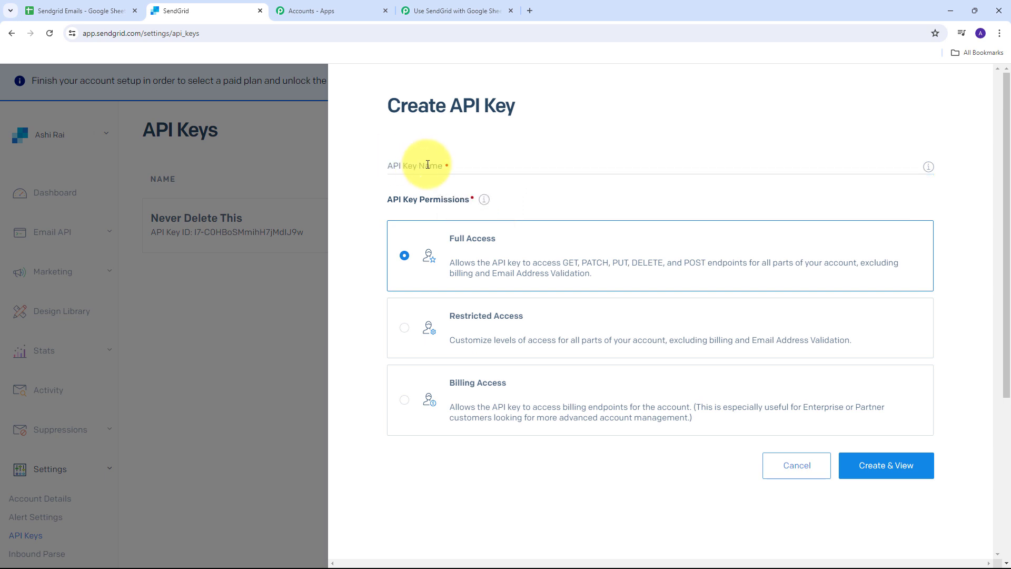
click(427, 165)
text(Dynamic Emails)
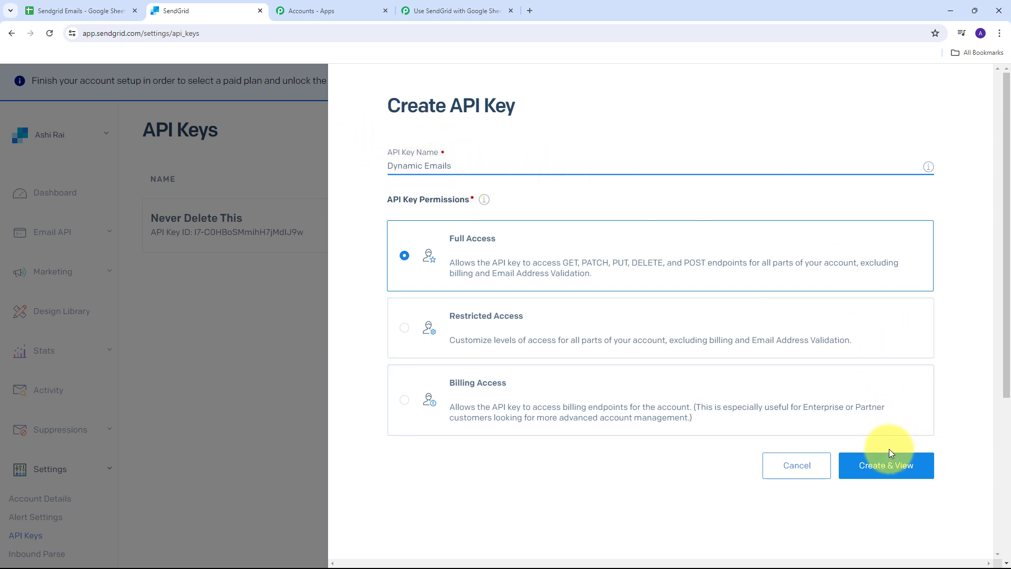
click(889, 466)
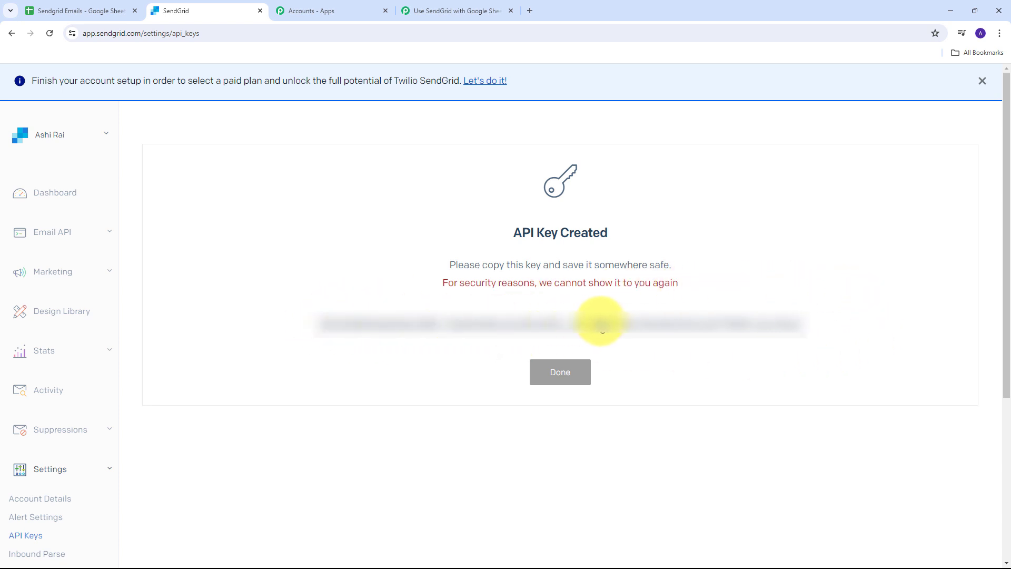
click(603, 332)
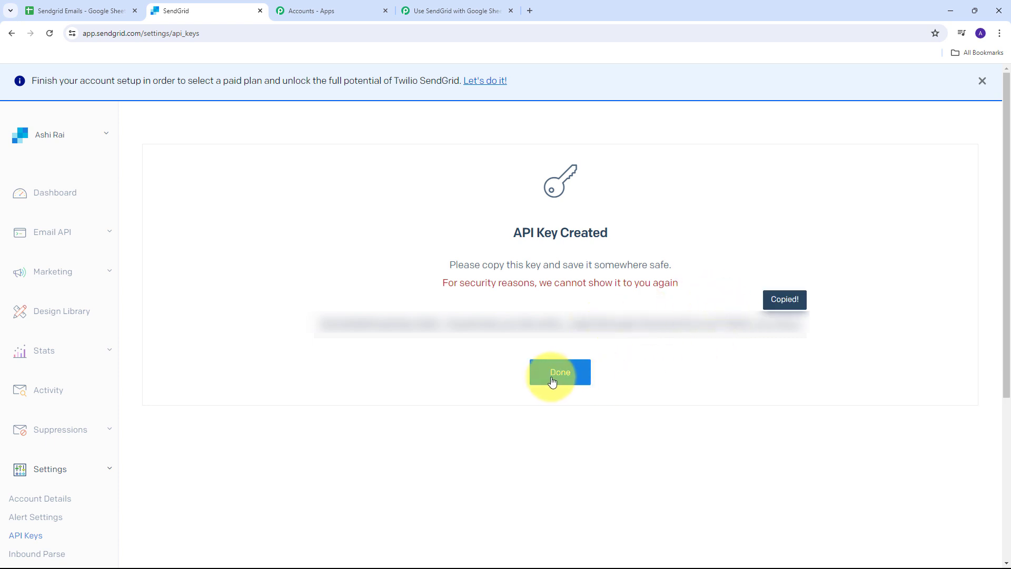
click(560, 372)
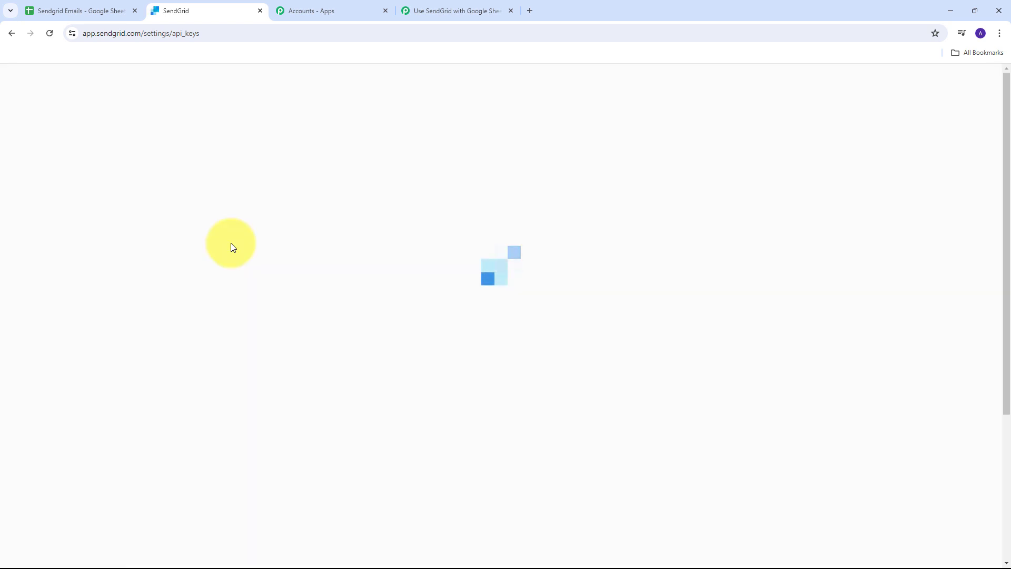
click(440, 9)
Paste the copied API key into the Token field and save the SendGrid connection.
click(497, 375)
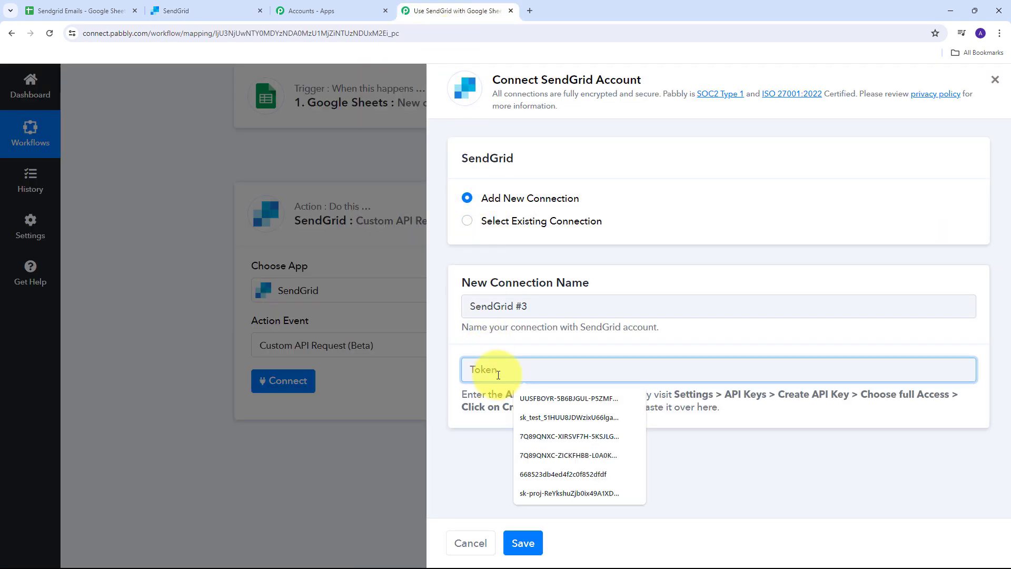
key(ctrl+v)
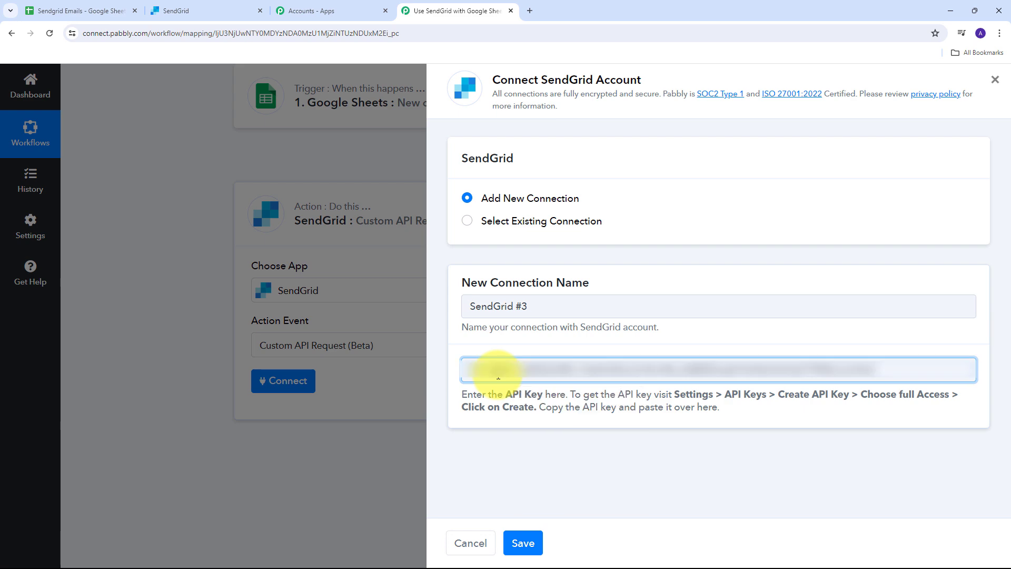
click(524, 545)
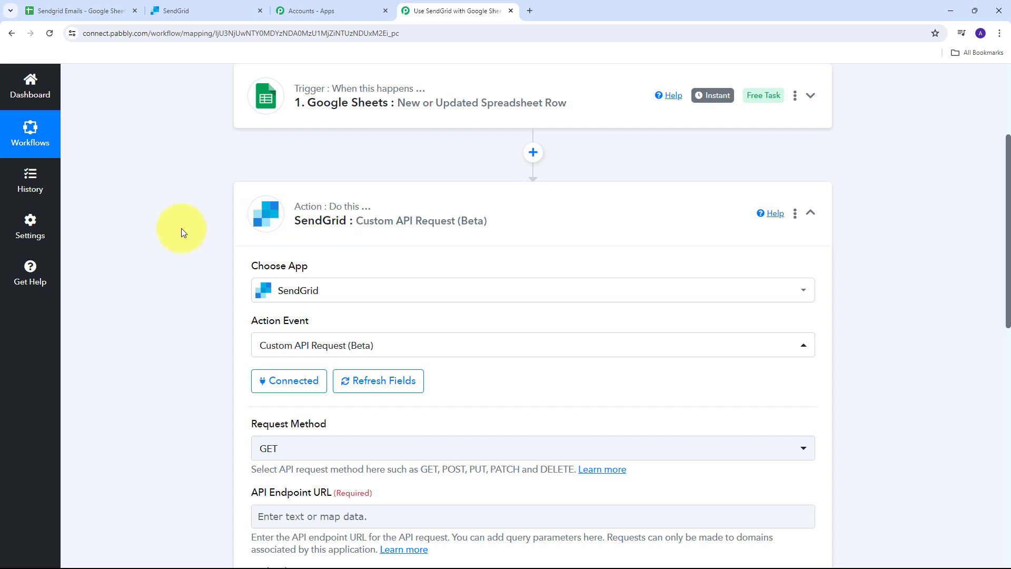
scroll(181, 229, down, 5)
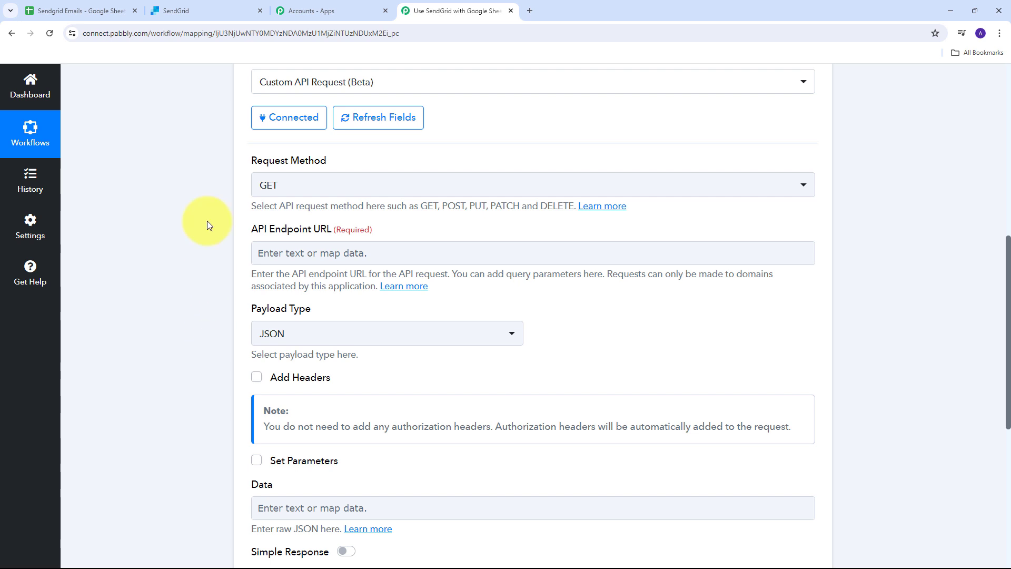
click(188, 9)
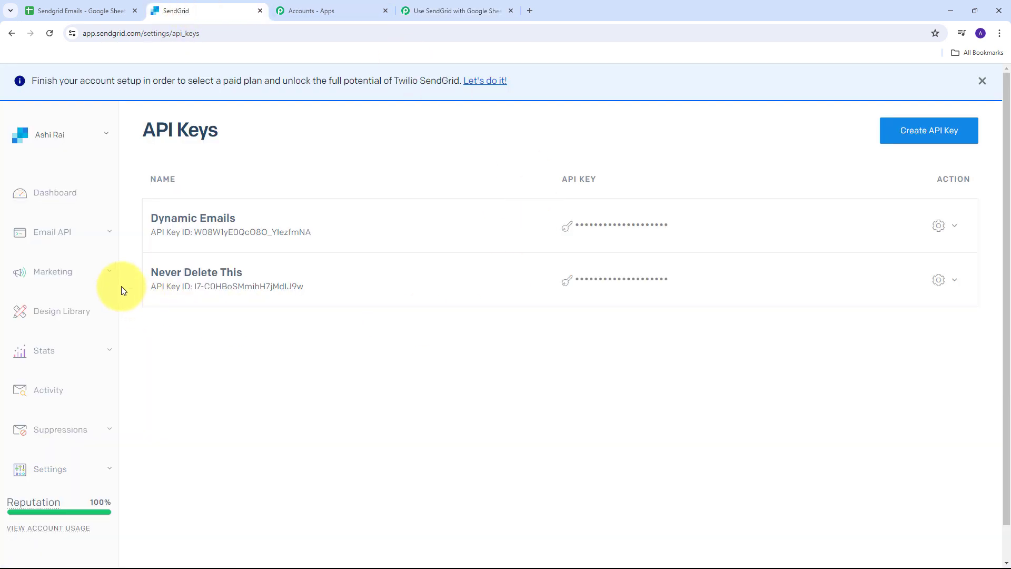
Open Dynamic Templates under Email API, which lists the existing Pabsn template.
click(108, 236)
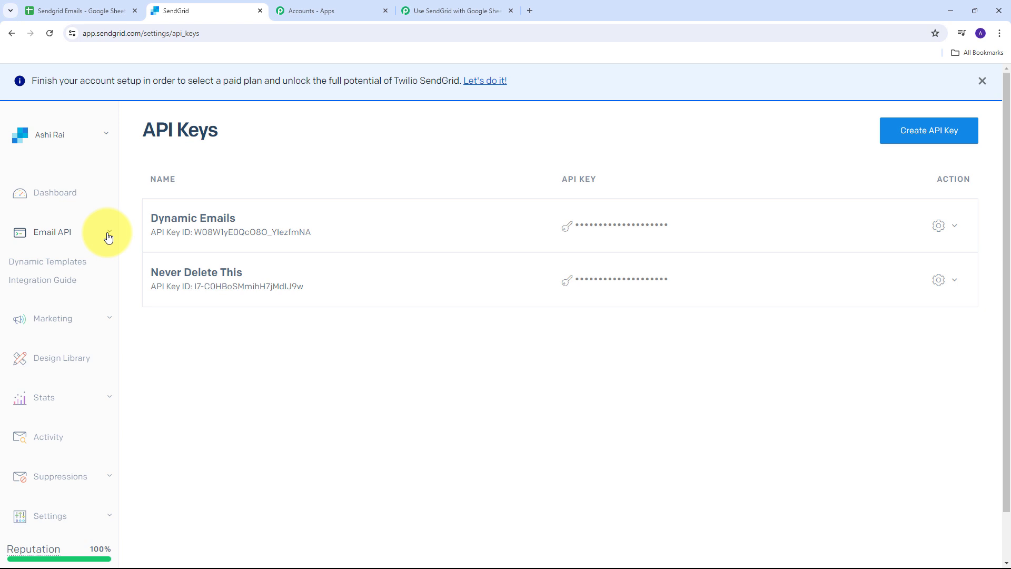
click(49, 266)
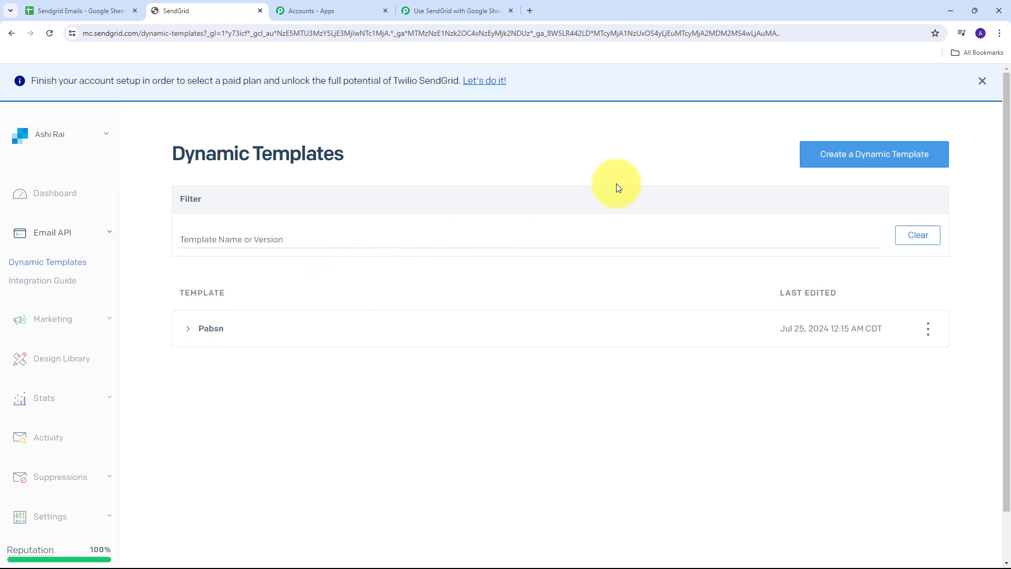
Create a dynamic template named 'Test' and select its template ID.
click(888, 163)
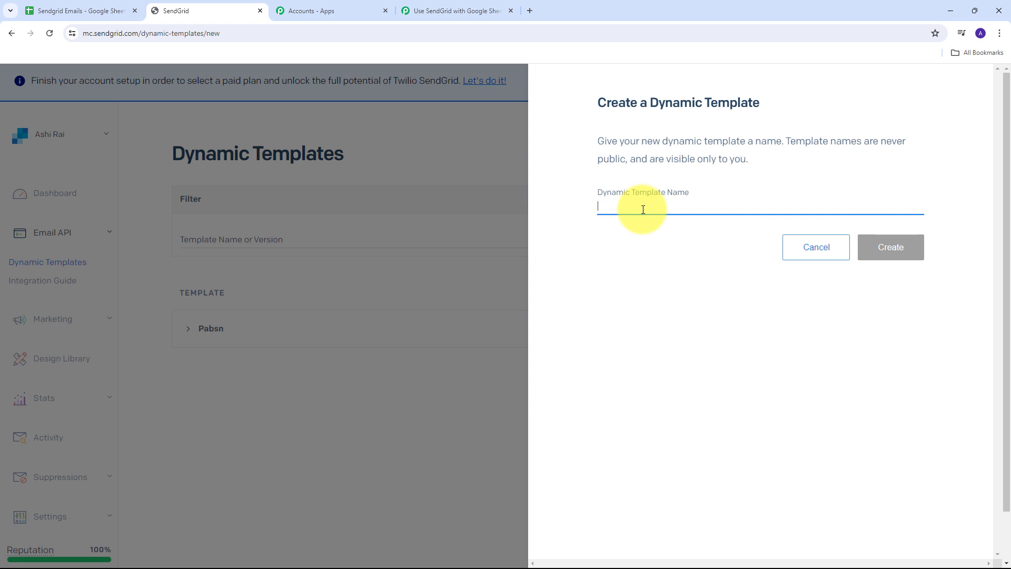
text(Test)
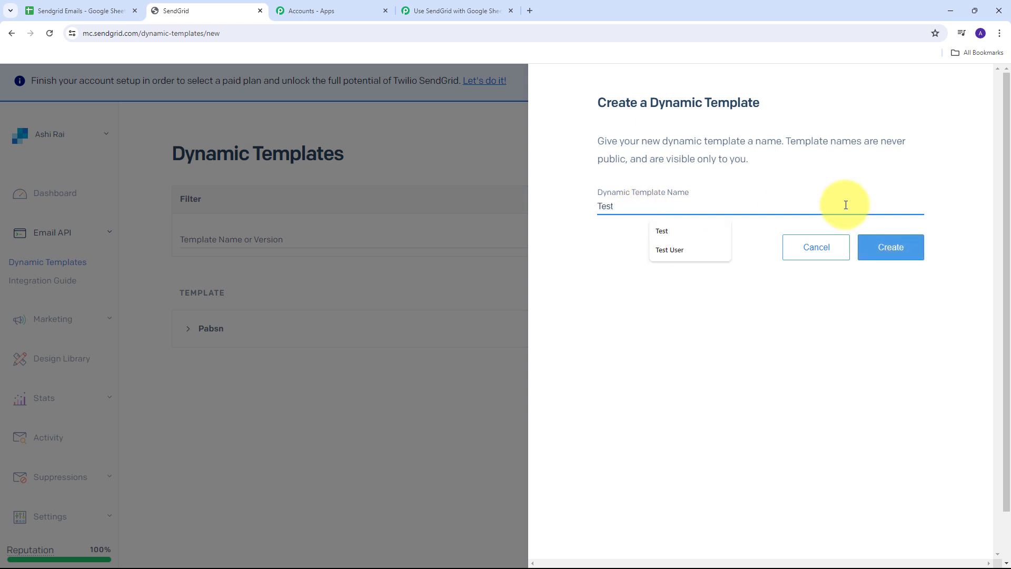
click(898, 245)
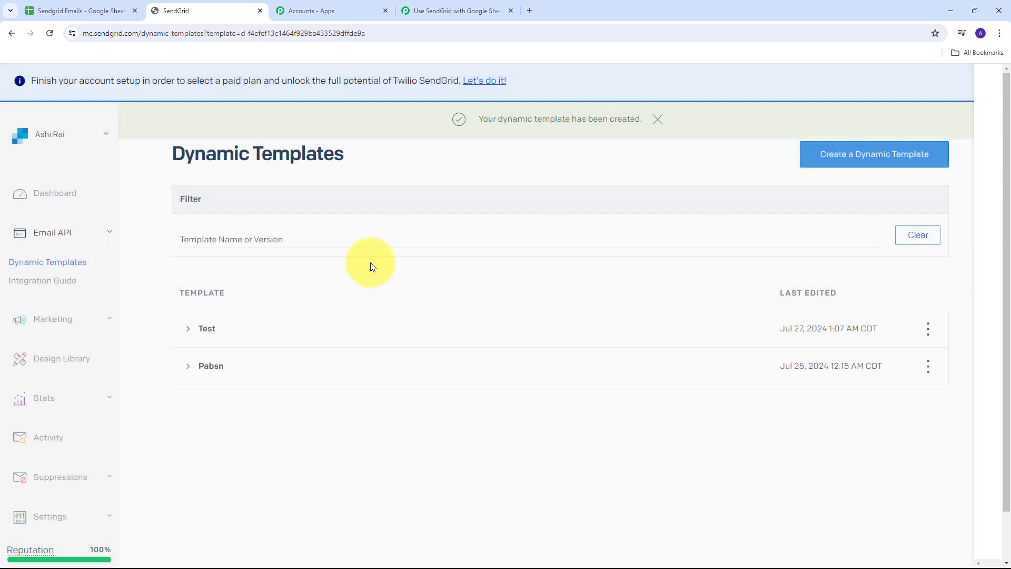
click(204, 329)
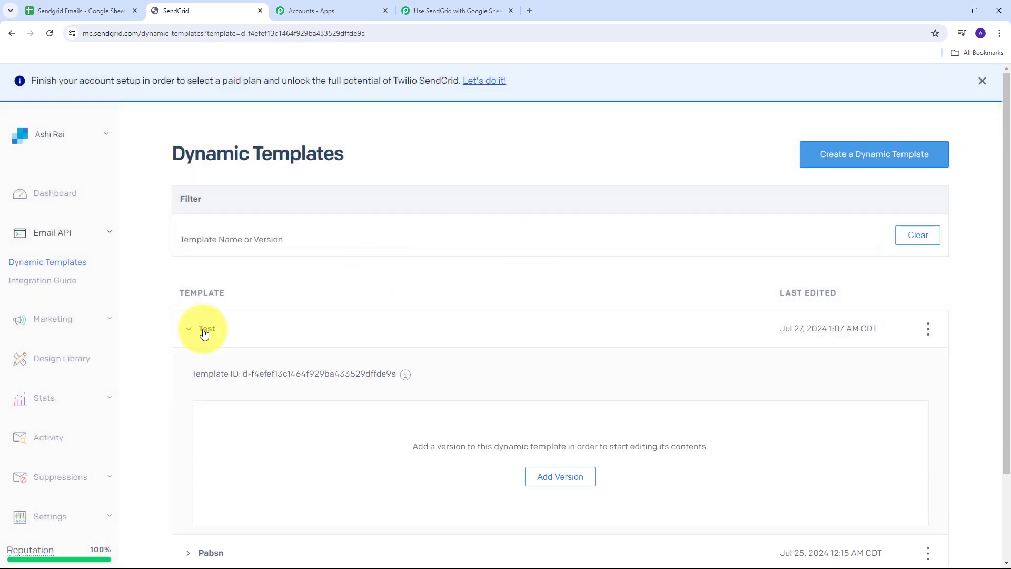
scroll(369, 295, down, 2)
drag(242, 268, 399, 263)
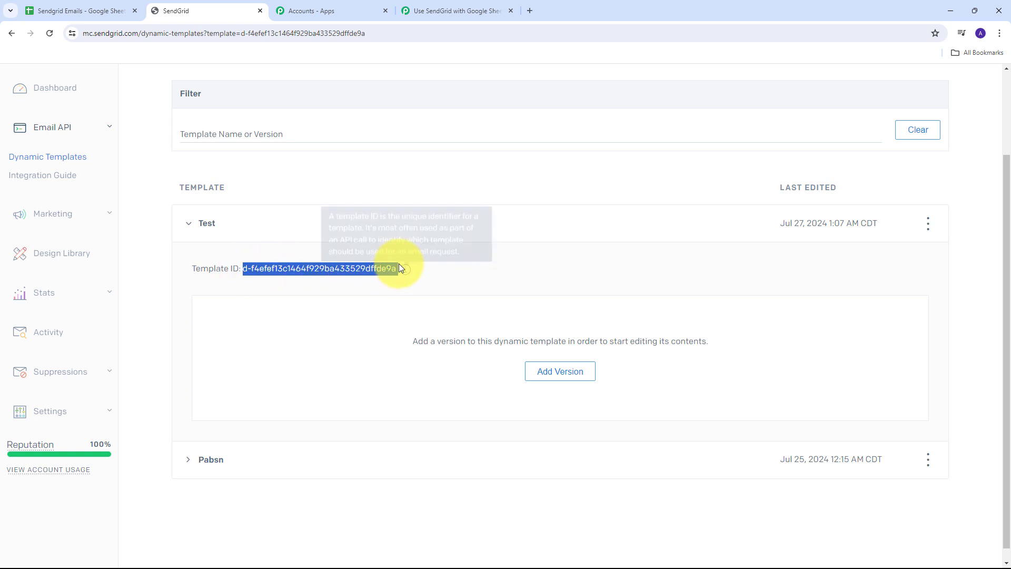
Start adding a version, browse the SendGrid Email Designs, then close without adding one.
click(561, 377)
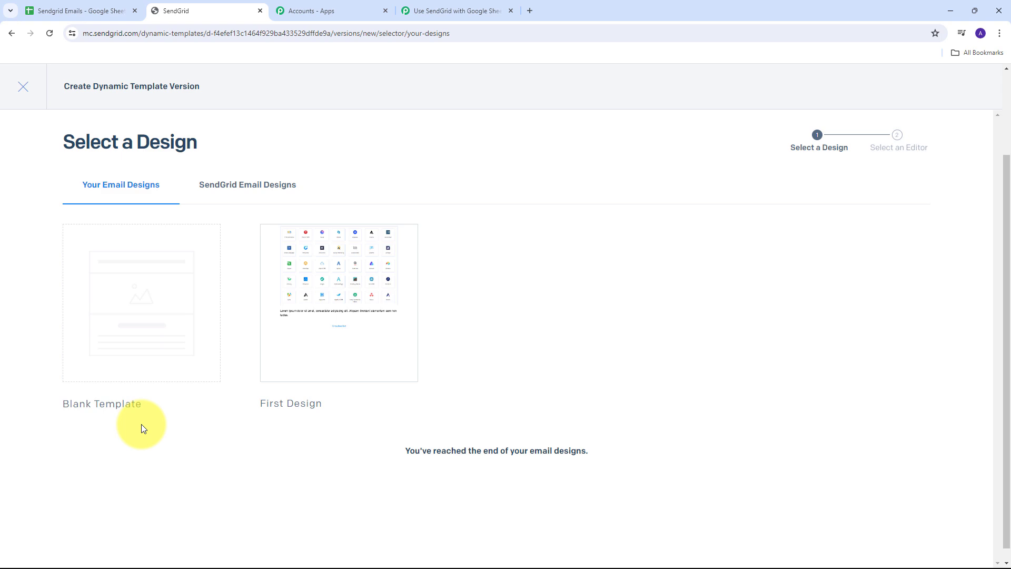
click(248, 193)
scroll(933, 305, down, 3)
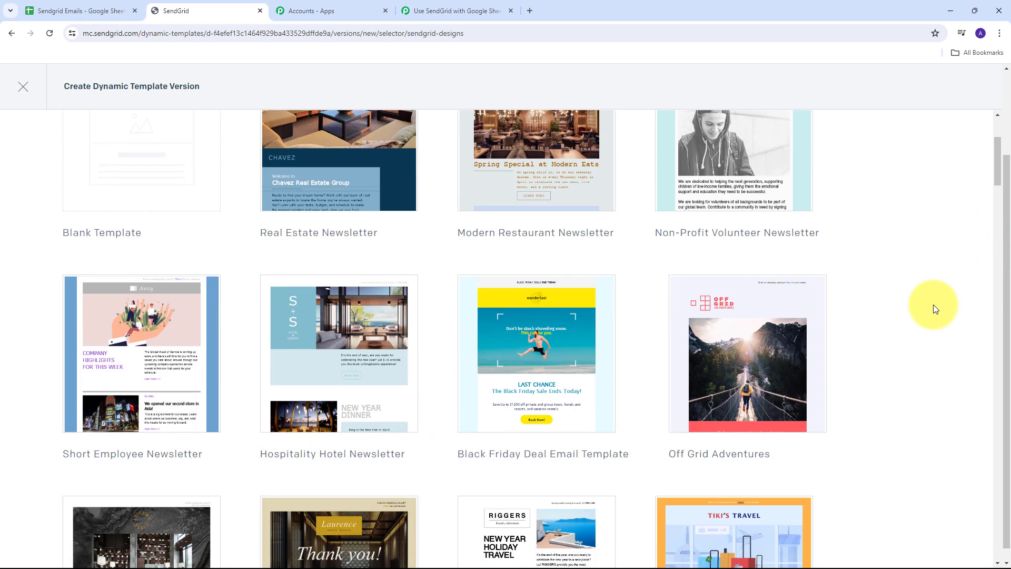
scroll(933, 305, down, 5)
scroll(933, 306, up, 5)
scroll(933, 306, down, 7)
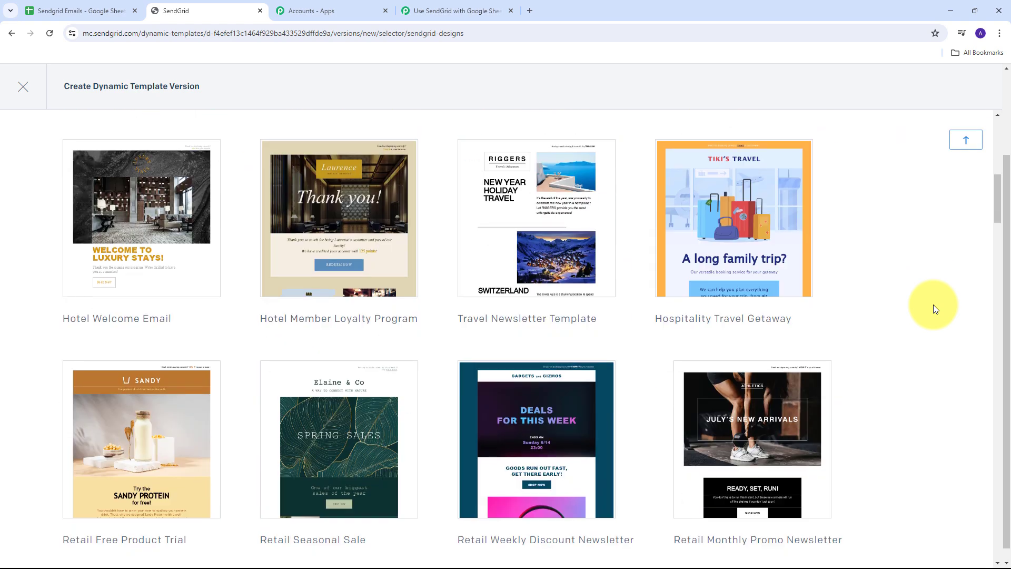
scroll(933, 304, down, 4)
scroll(932, 305, up, 12)
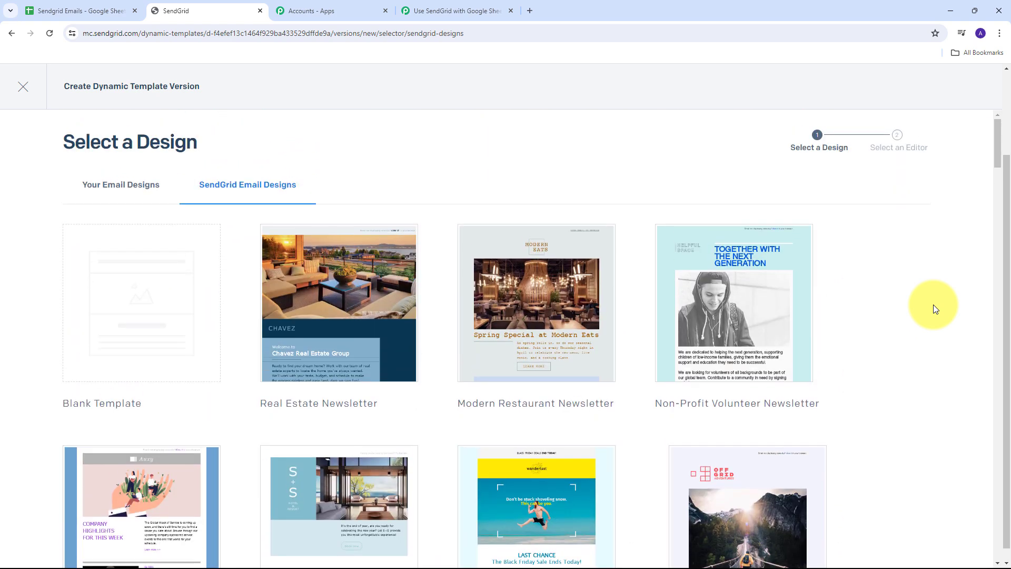
mouse_move(539, 322)
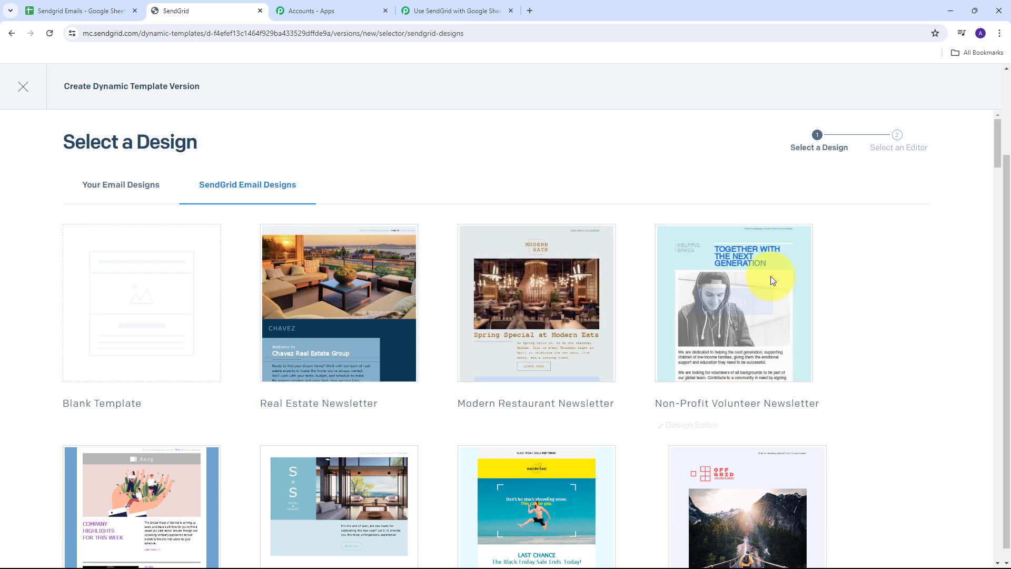
click(20, 90)
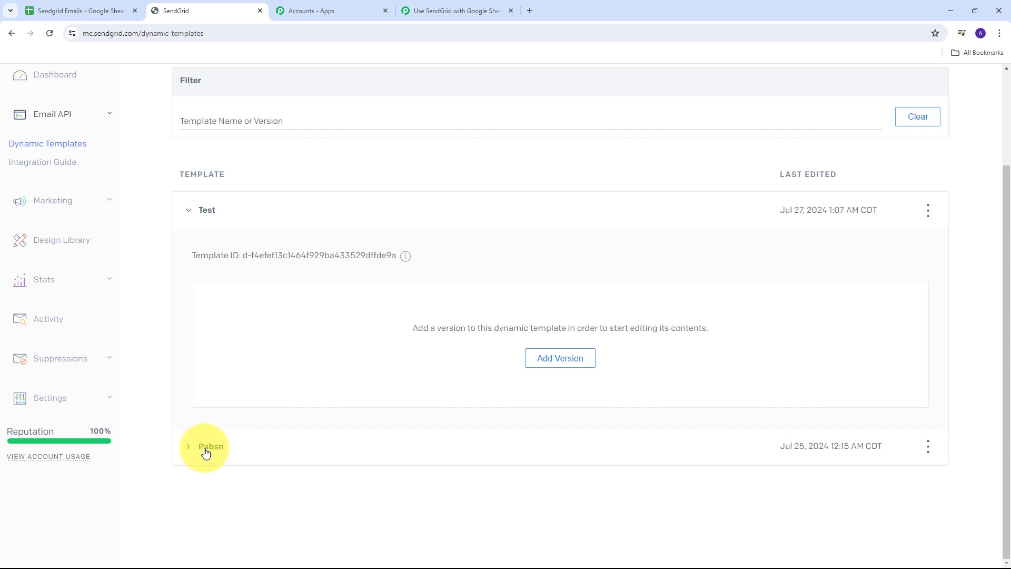
Preview the Pabsn template's ver1.0 email and check its Name and Subject test data.
click(206, 452)
scroll(609, 415, down, 4)
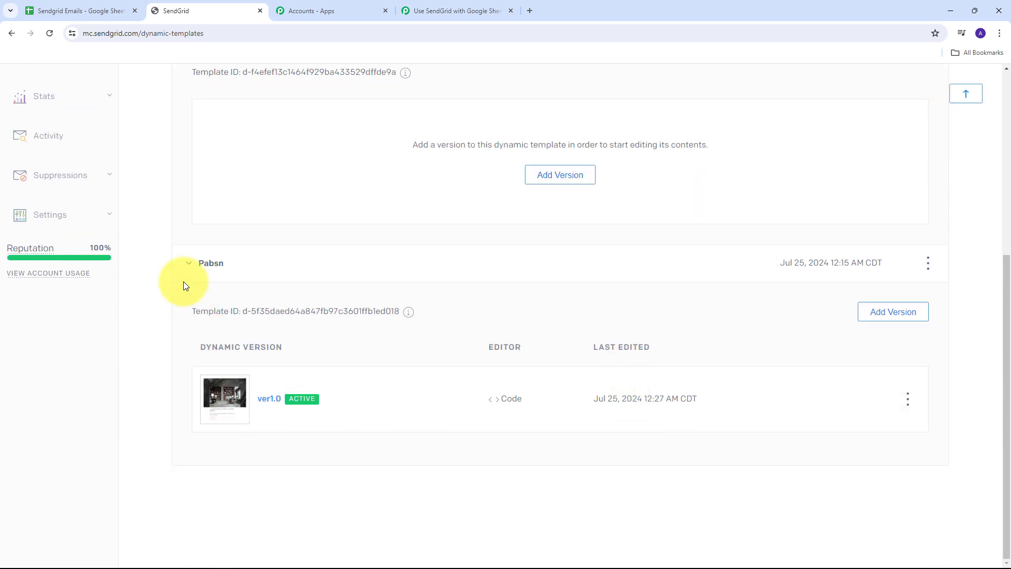
click(269, 401)
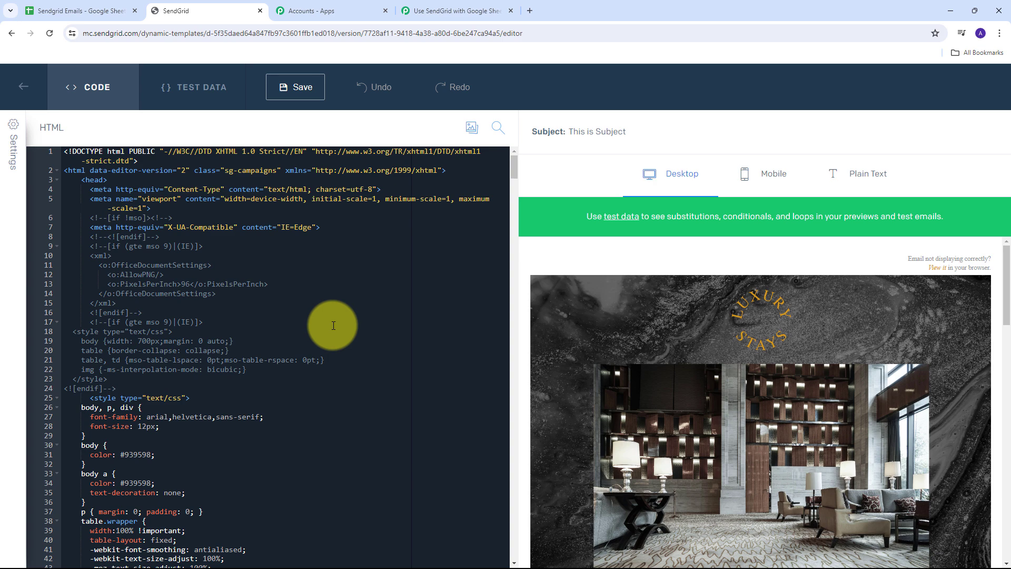
scroll(765, 324, down, 10)
scroll(766, 324, up, 5)
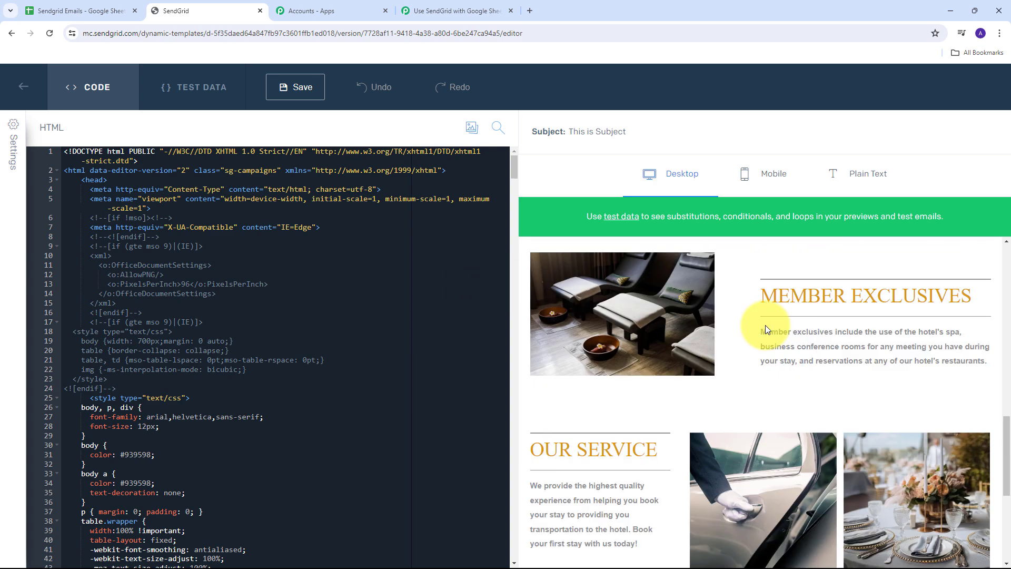
scroll(765, 329, up, 5)
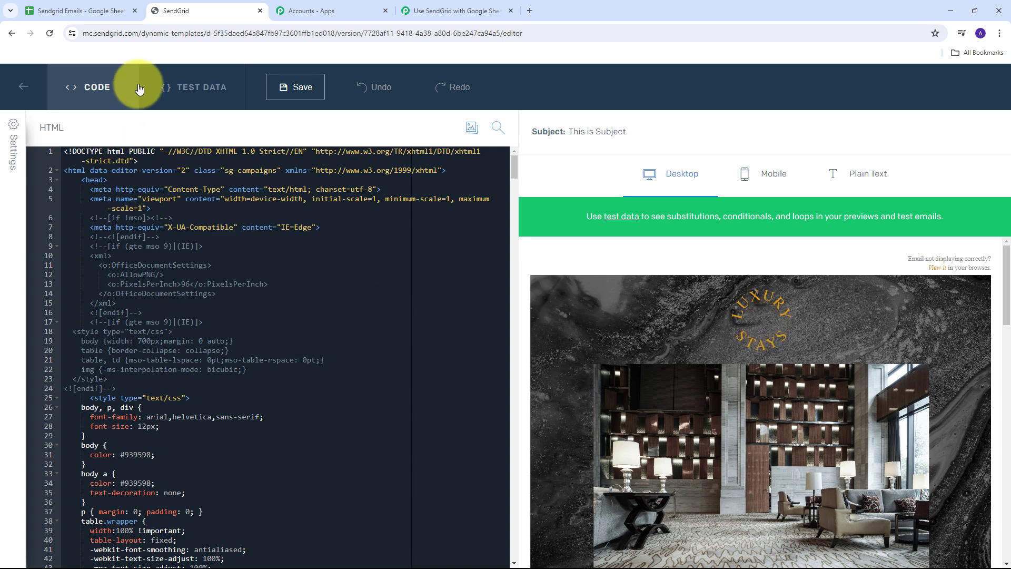
click(205, 86)
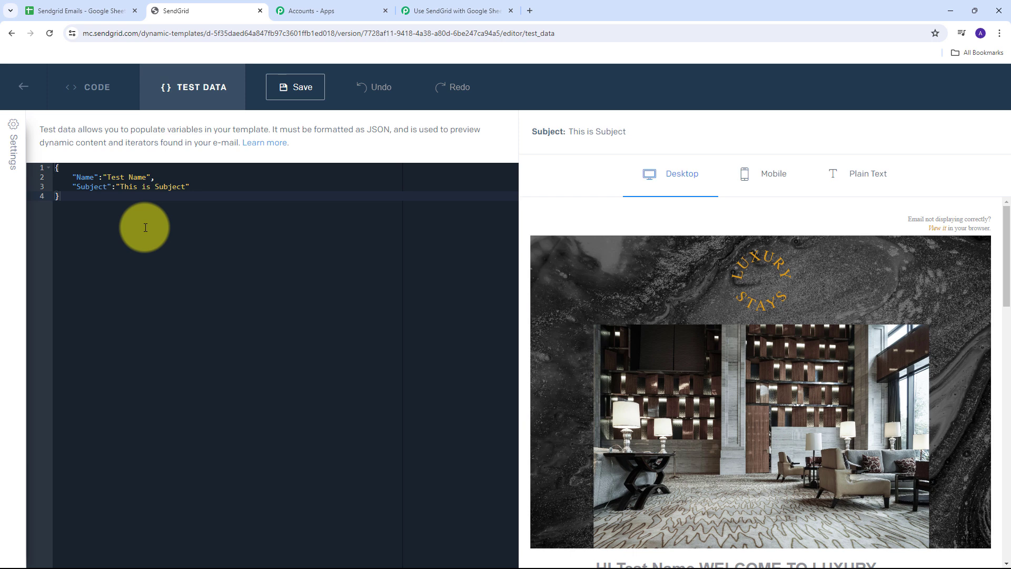
click(439, 11)
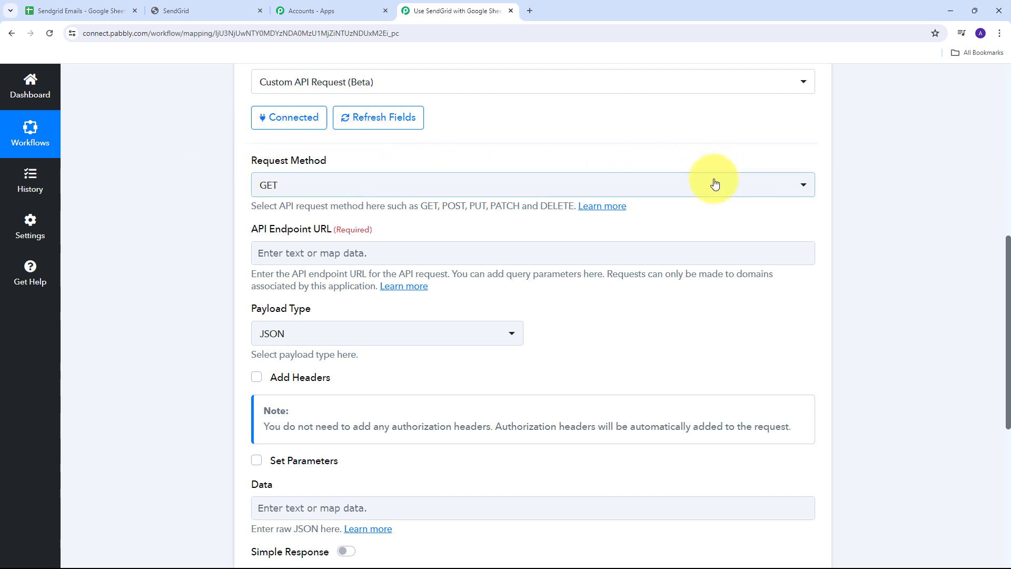
click(516, 188)
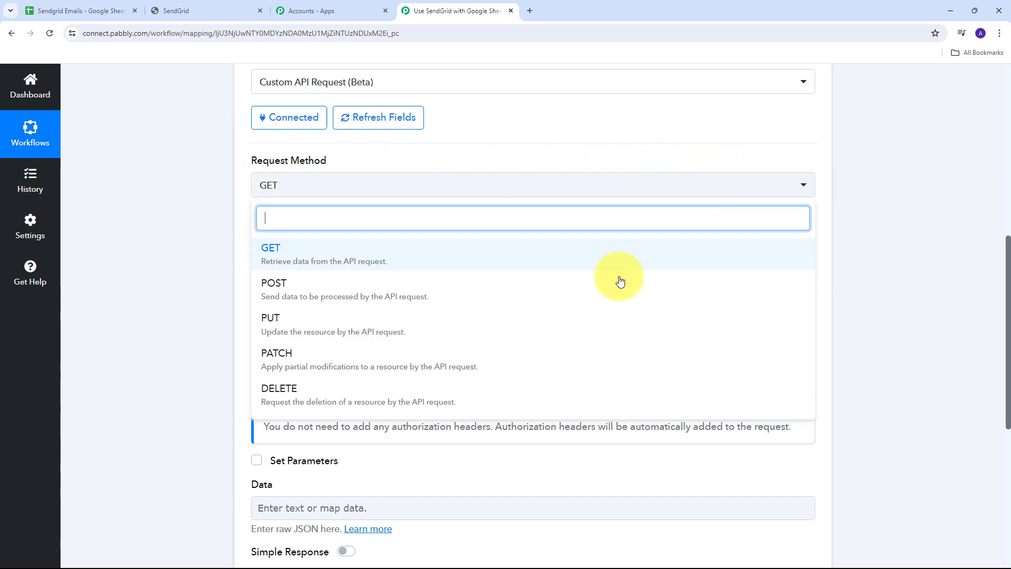
click(303, 297)
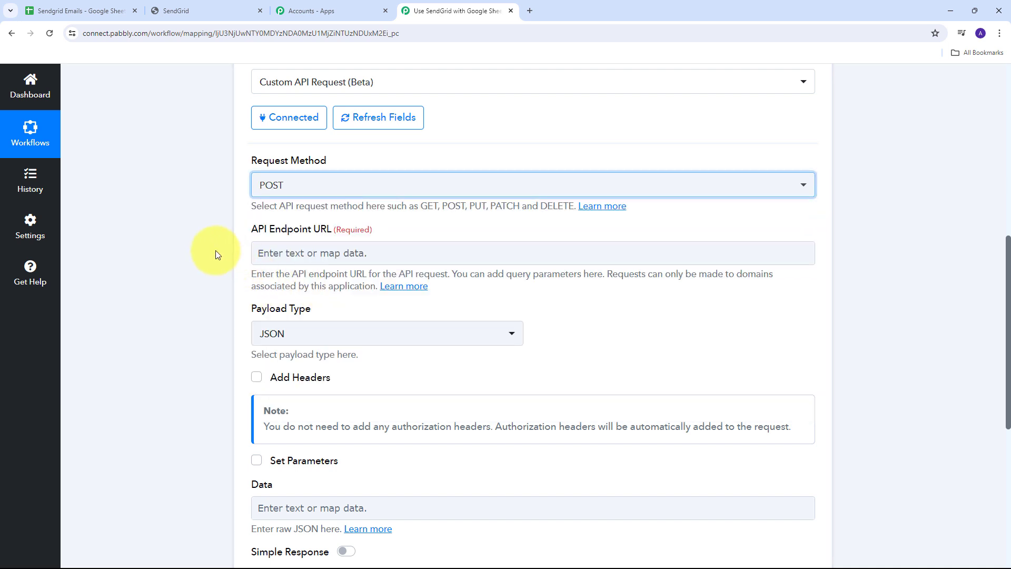
click(334, 250)
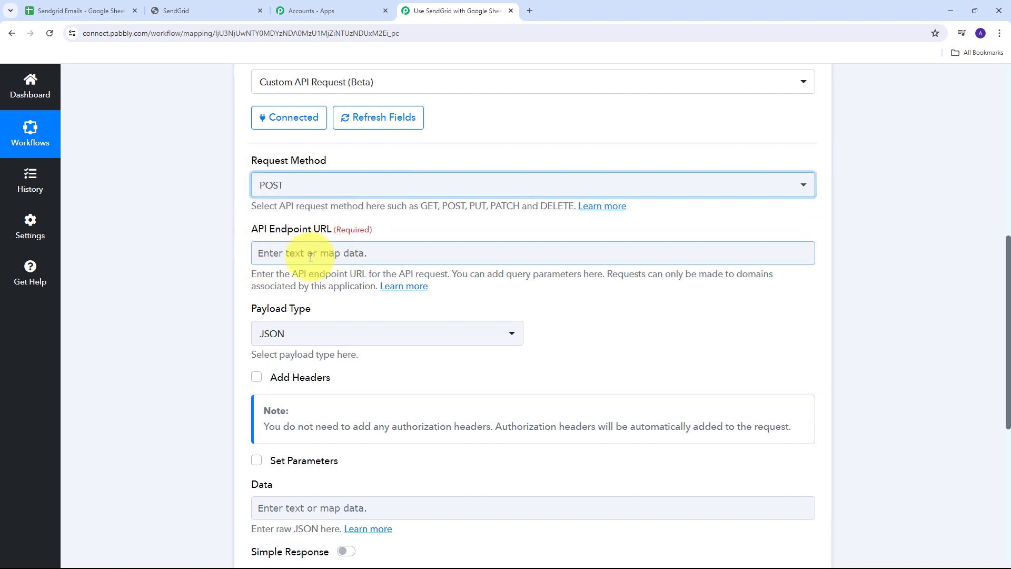
click(311, 257)
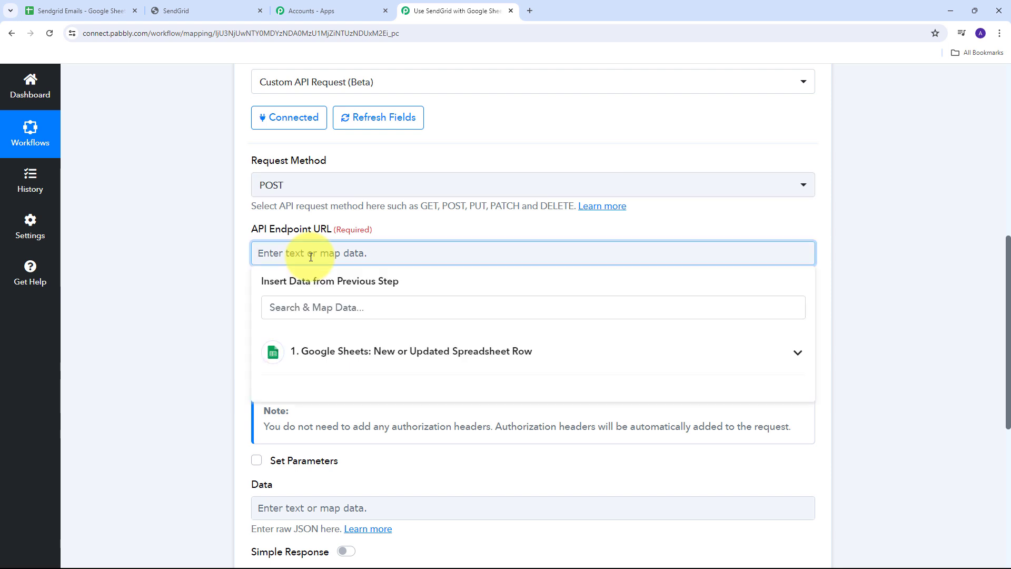
text(https://api.sendgrid.com/v3/mail/send)
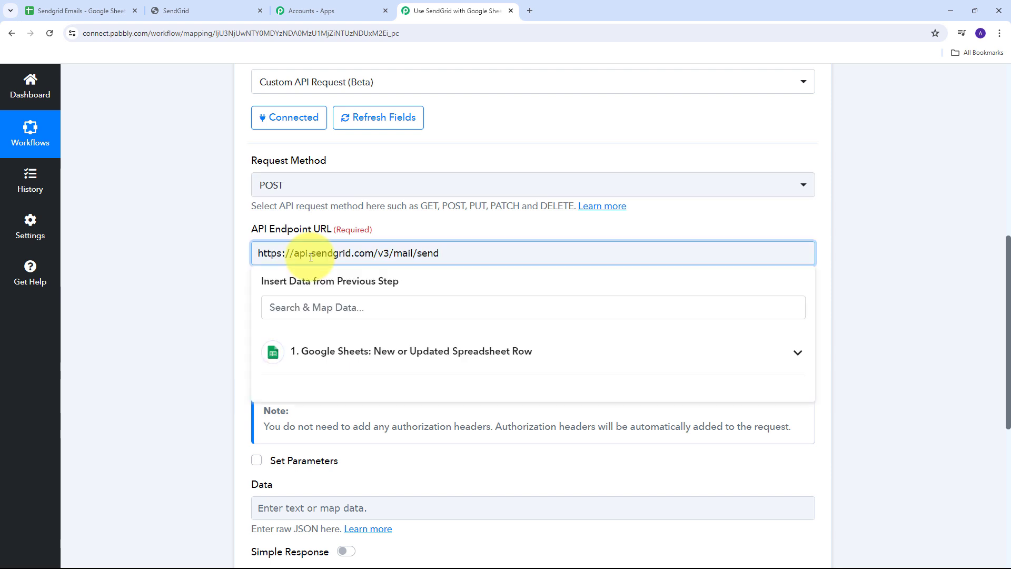
click(429, 235)
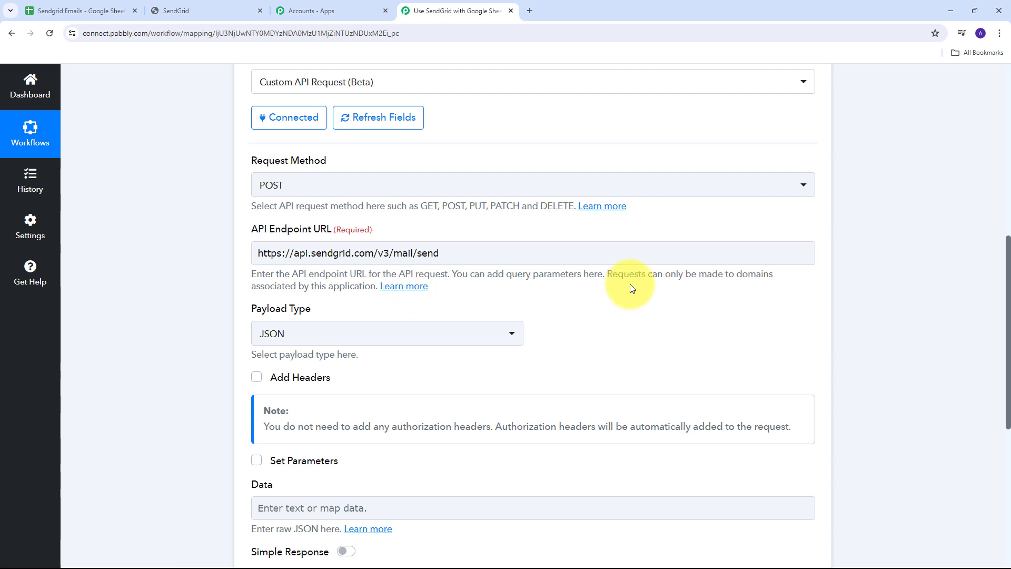
scroll(631, 287, down, 2)
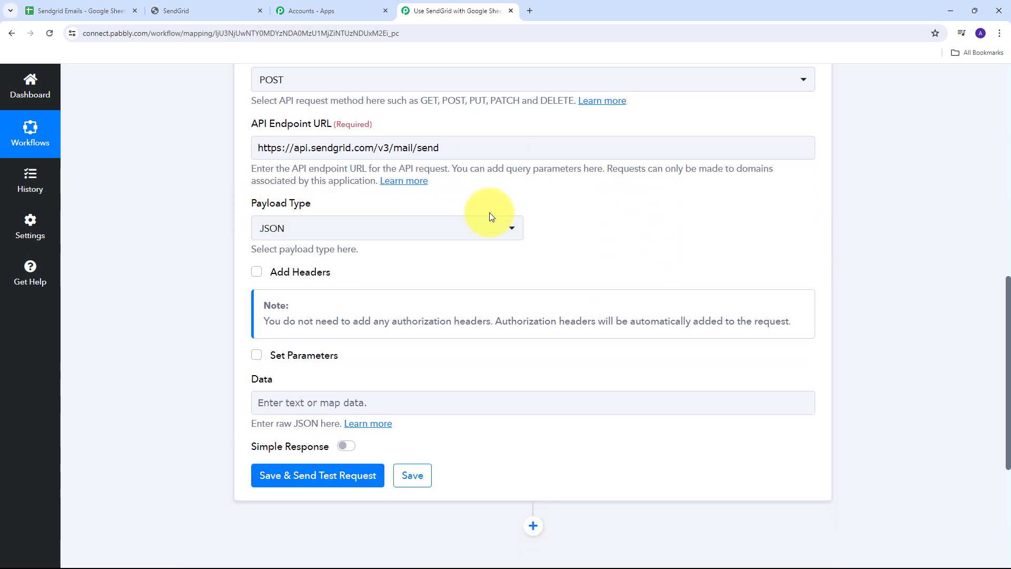
Keep the JSON payload type and paste a body with sender, template_id, recipient and template data.
click(492, 227)
click(308, 294)
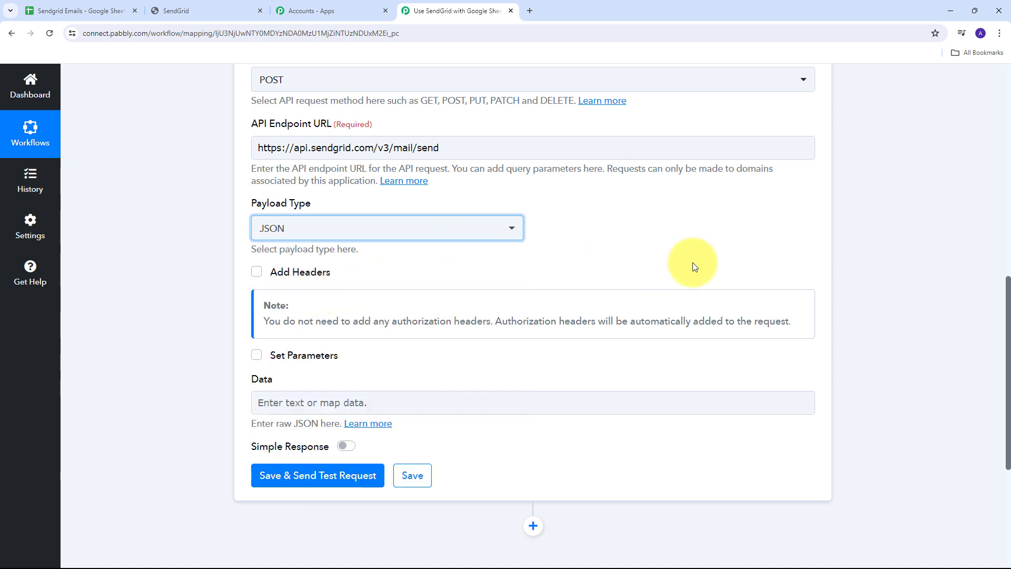
scroll(692, 262, down, 2)
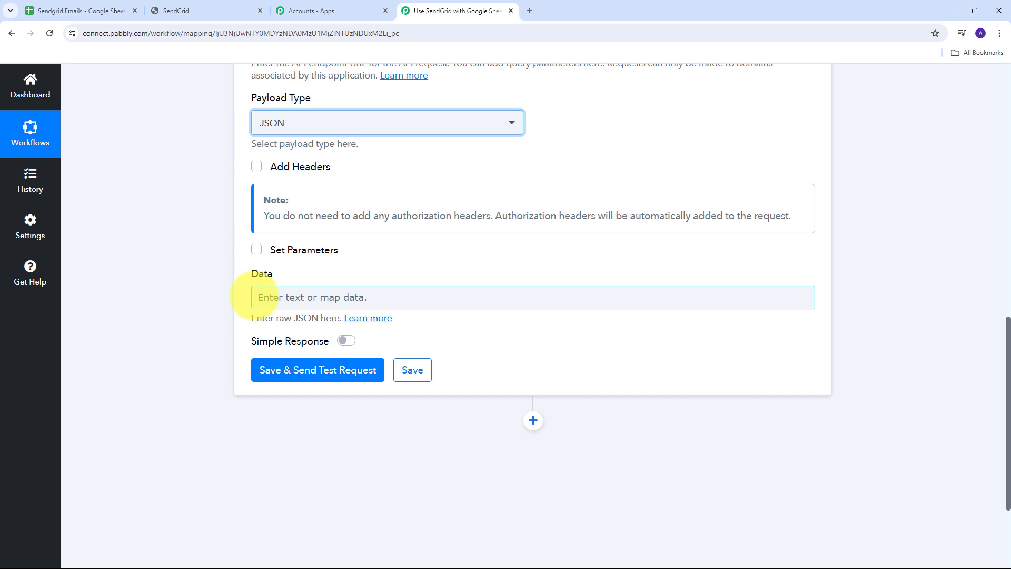
click(290, 298)
key(ctrl+v)
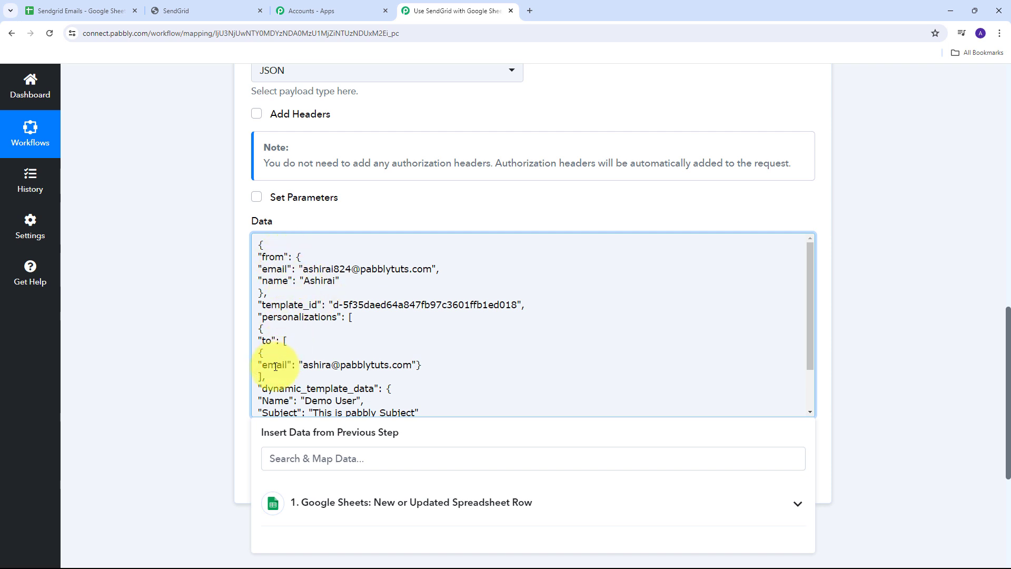
scroll(267, 365, down, 1)
scroll(332, 352, up, 1)
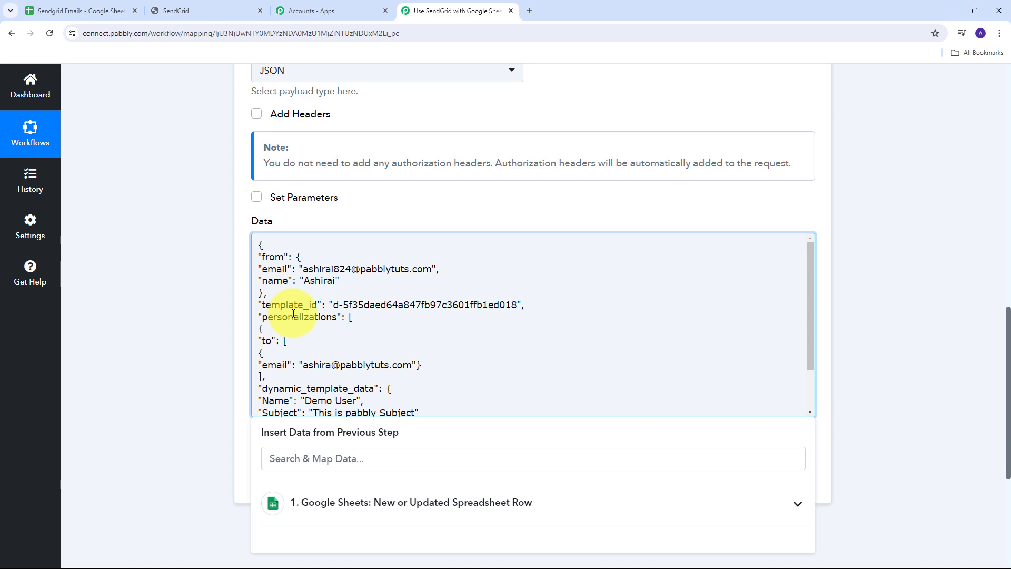
Expand the Pabsn template in SendGrid and select its Template ID.
click(219, 12)
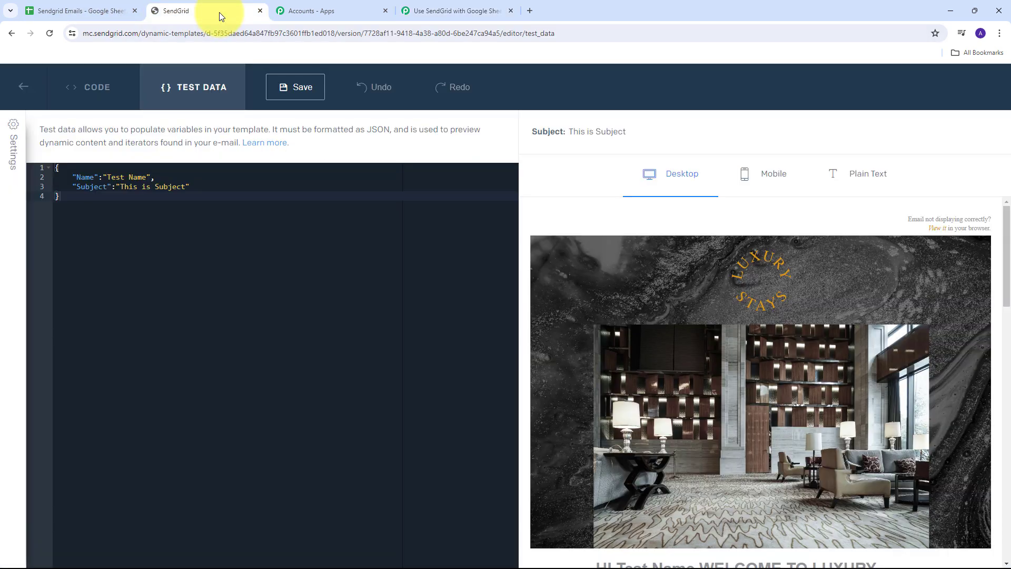
click(24, 86)
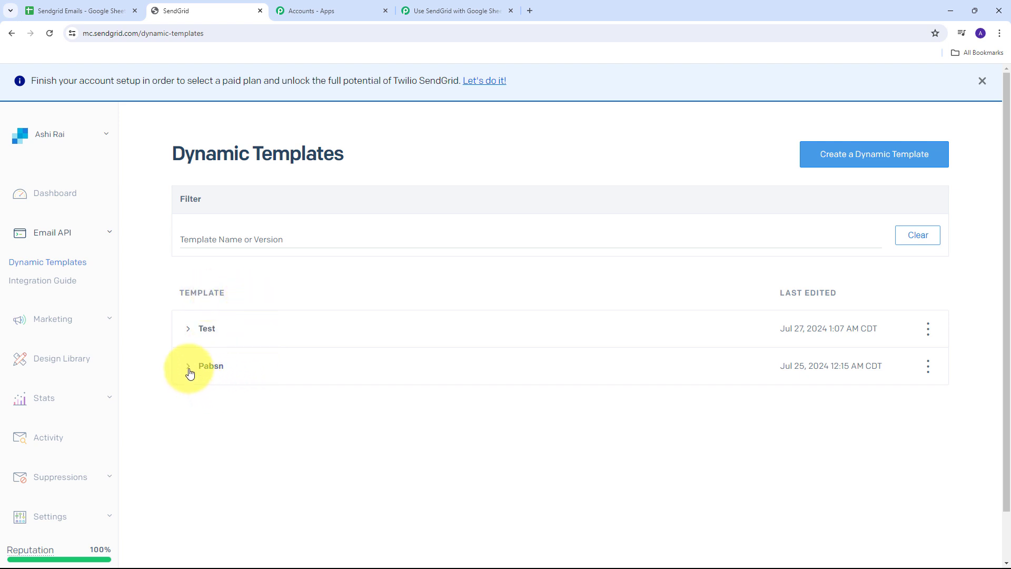
click(188, 369)
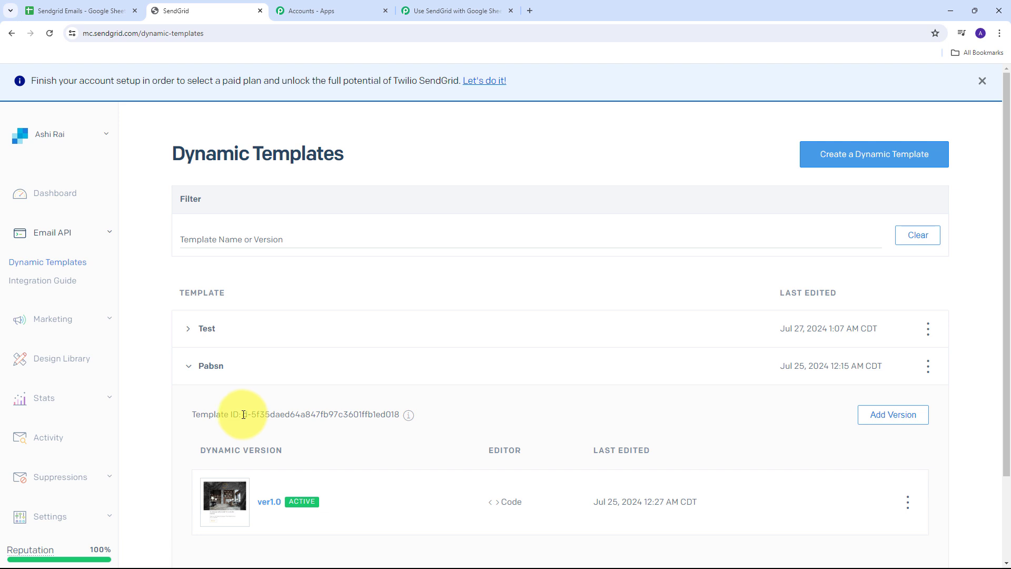
drag(243, 414, 399, 413)
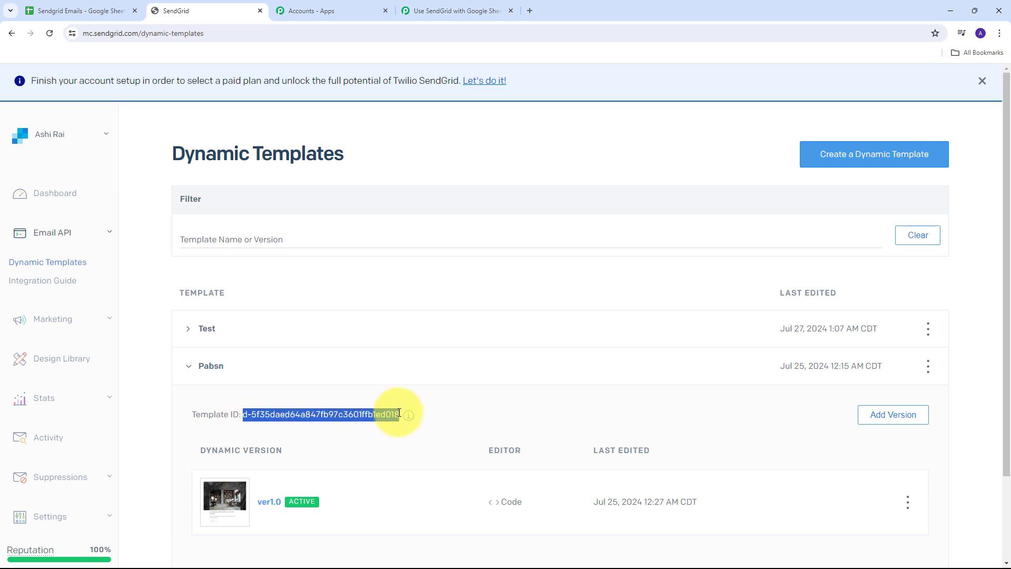
Delete the old template_id value in the Pabbly request JSON.
click(445, 11)
drag(333, 305, 514, 308)
key(ctrl+c)
key(BackSpace)
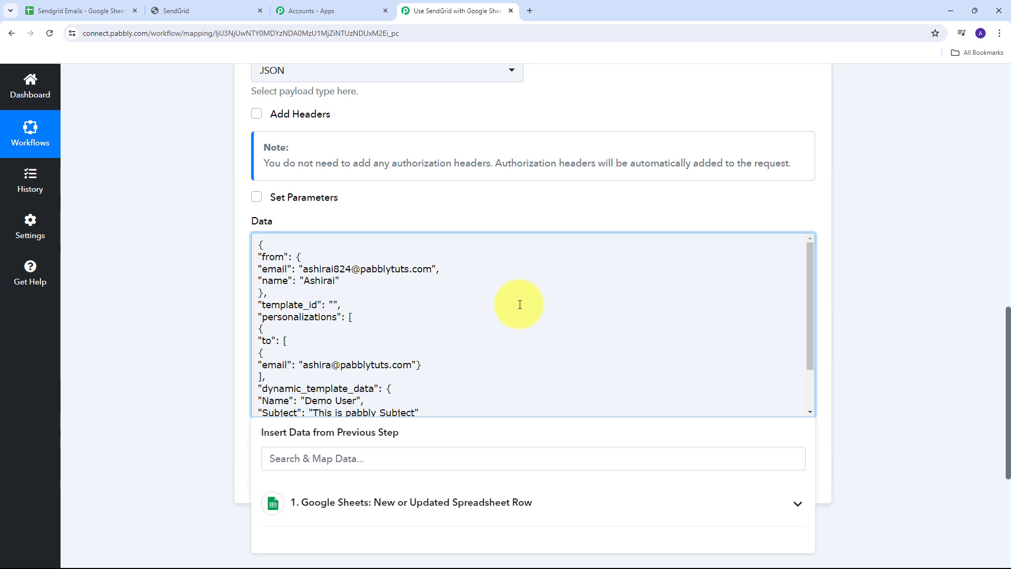
Paste the Pabsn template ID between the empty template_id quotes in the Data box.
key(ctrl+v)
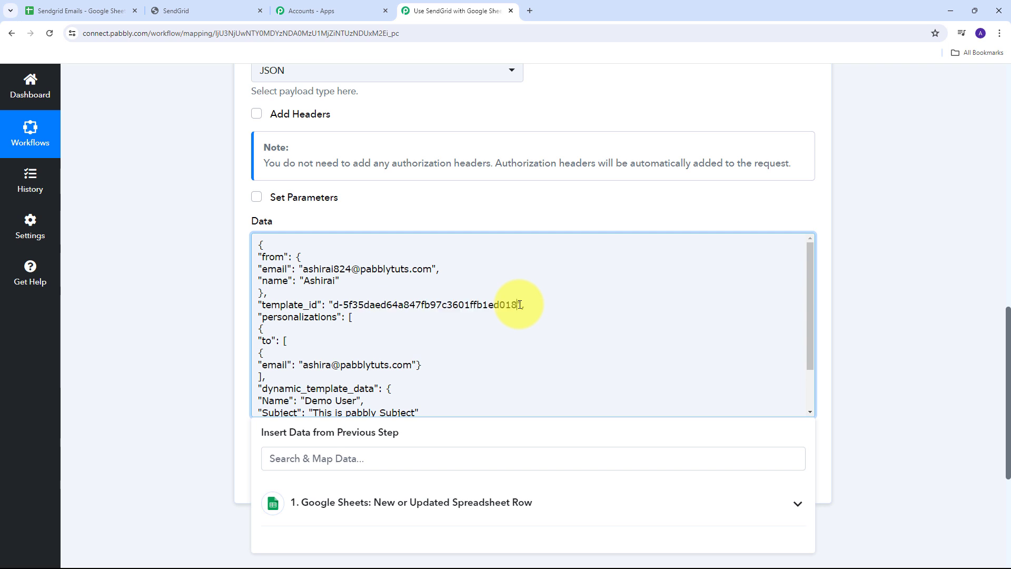
scroll(315, 300, down, 1)
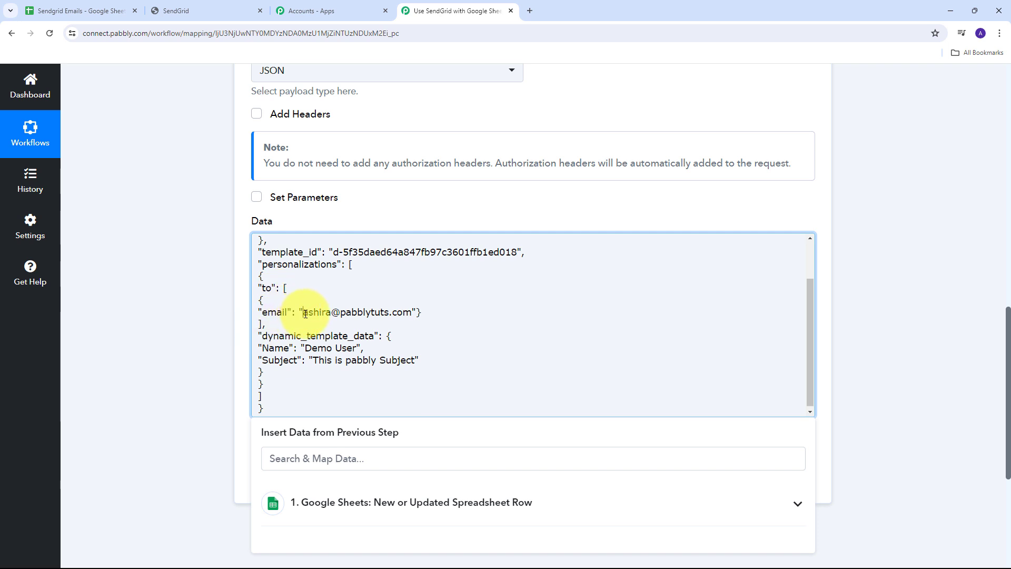
Replace the fixed 'to' address in the request body with the Google Sheets row's Email field.
drag(306, 314, 411, 313)
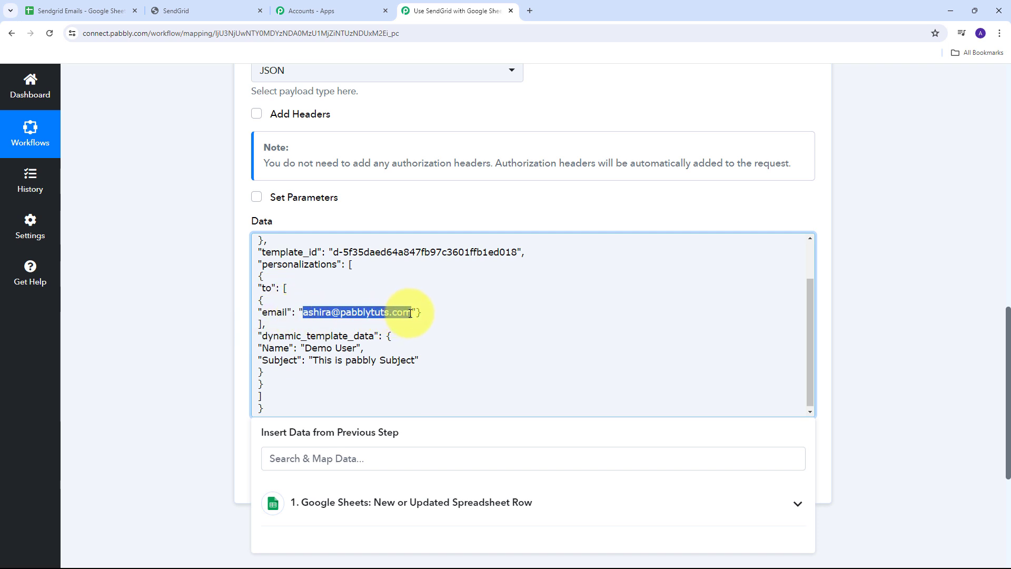
key(BackSpace)
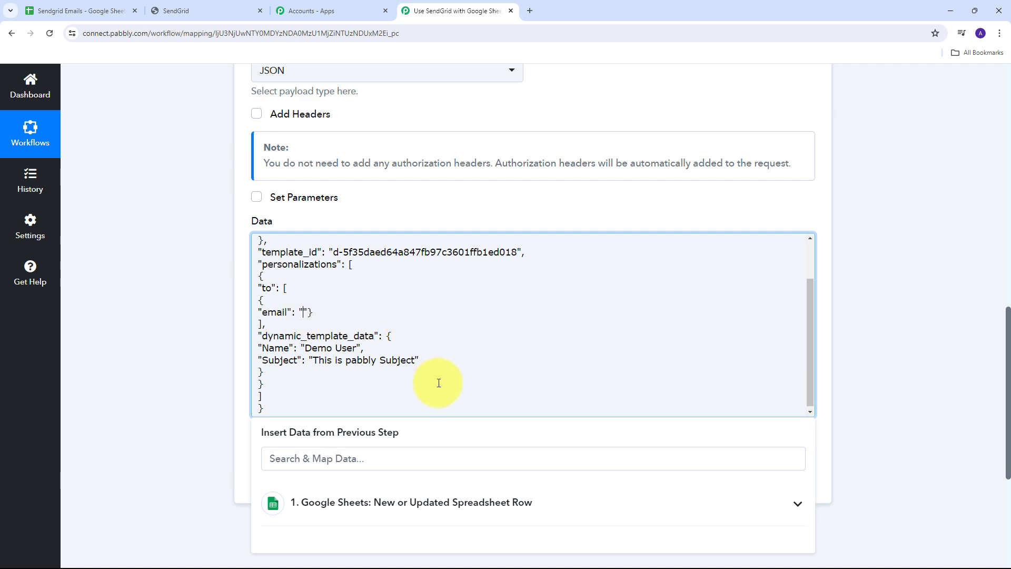
scroll(504, 342, down, 1)
scroll(504, 342, down, 3)
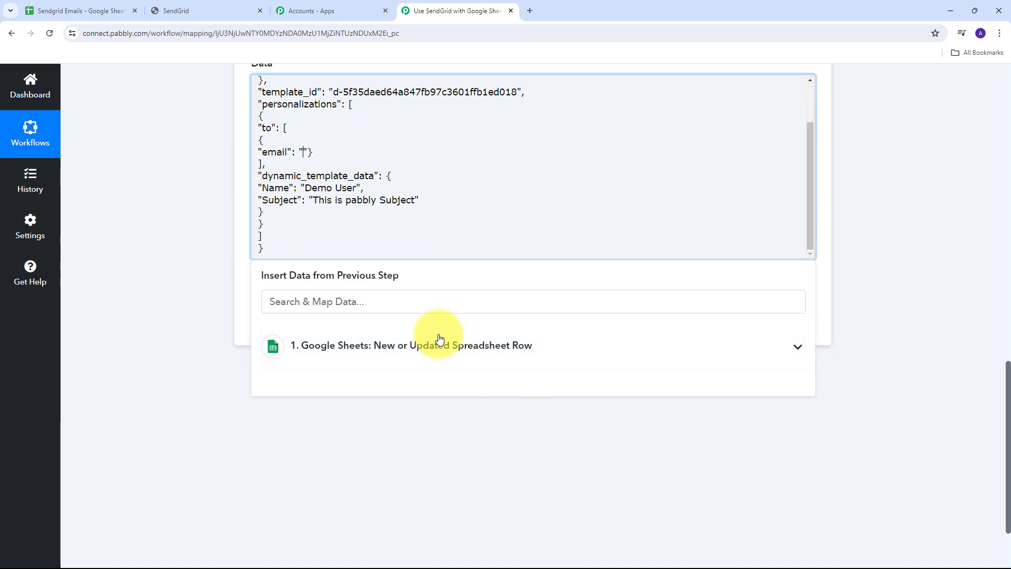
click(440, 335)
scroll(401, 446, down, 2)
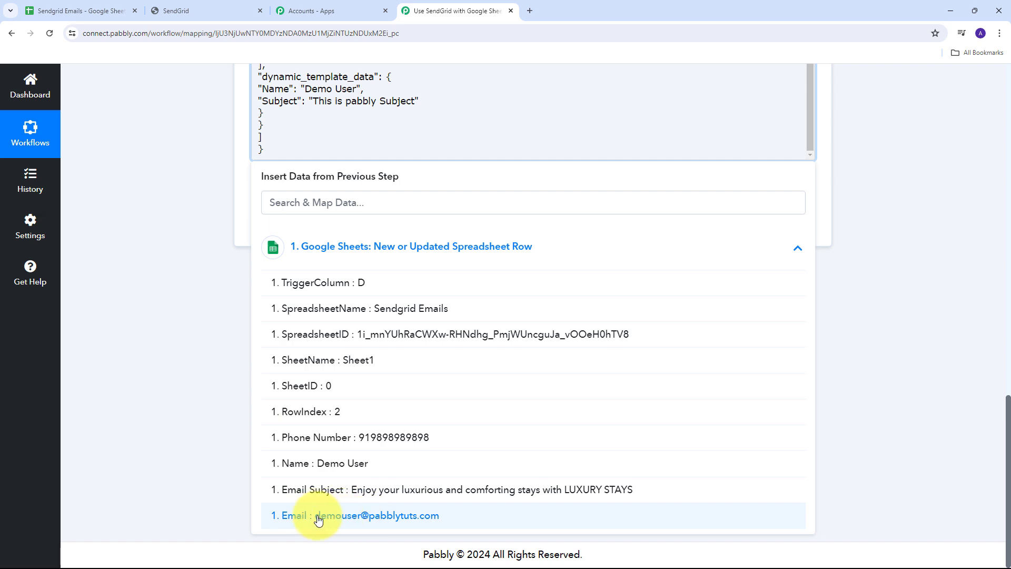
click(372, 521)
scroll(91, 321, up, 5)
click(179, 290)
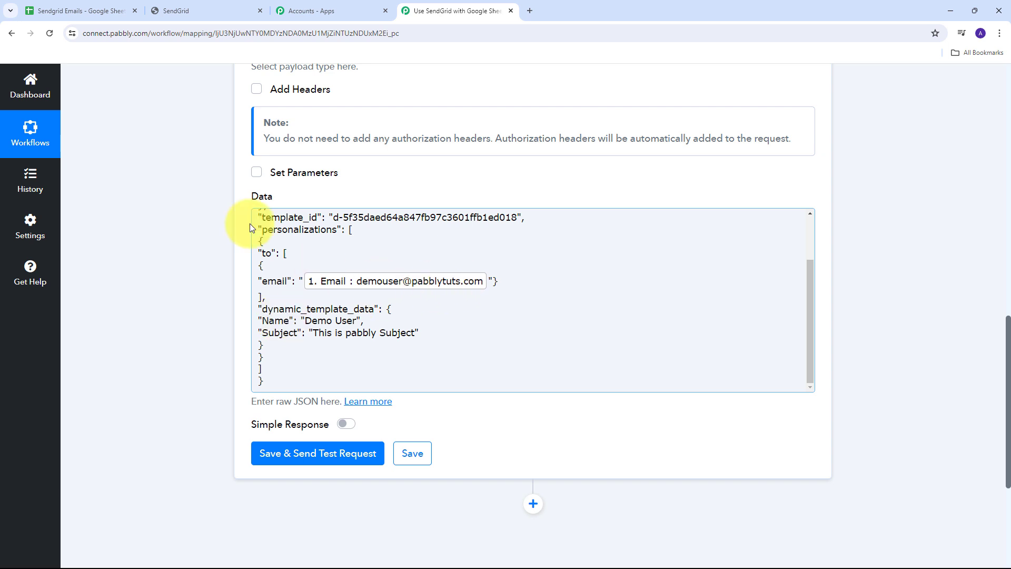
Open ver1.0 of the Pabsn template in SendGrid and select its Name and Subject test-data JSON.
click(184, 8)
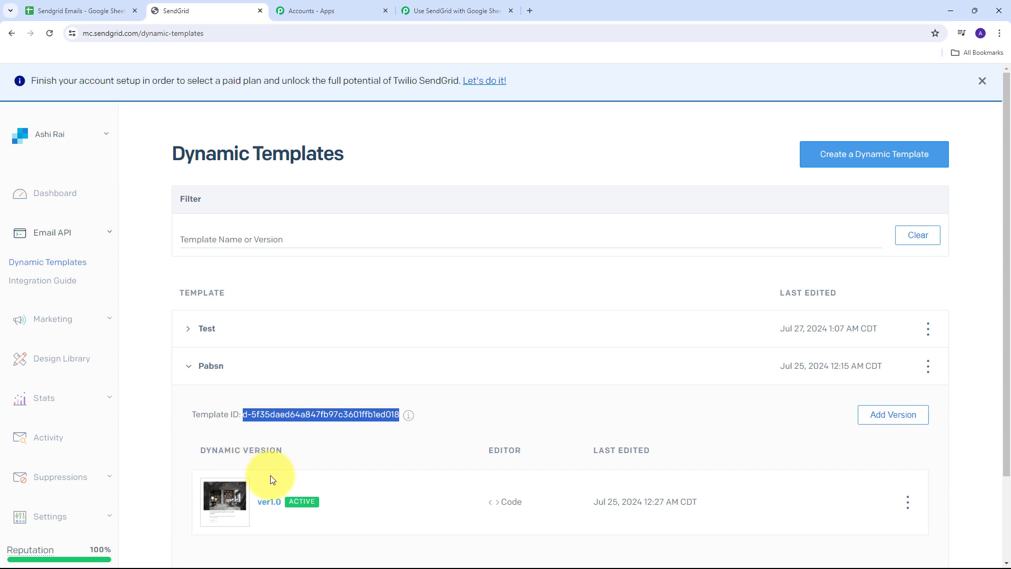
click(273, 507)
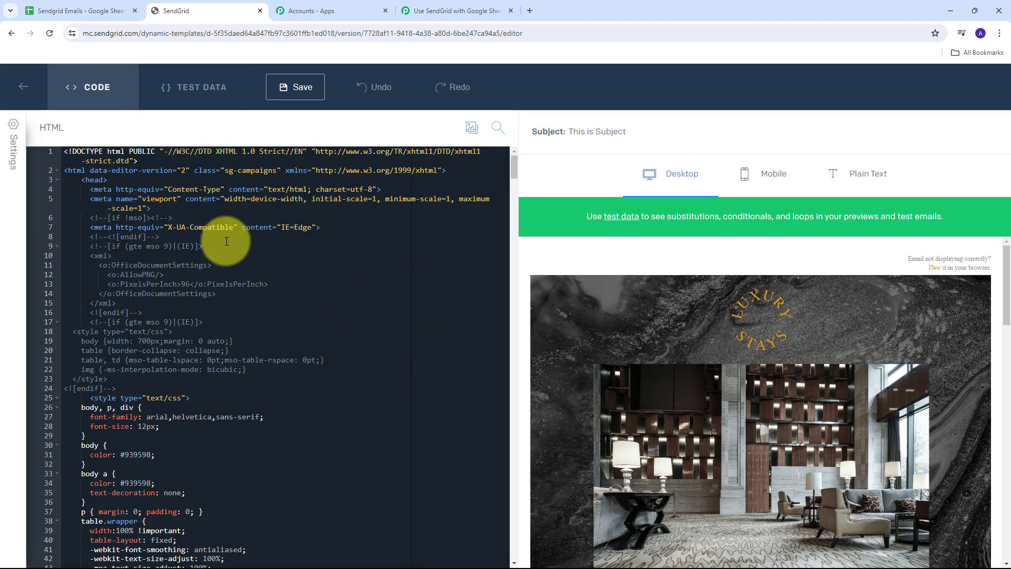
click(181, 89)
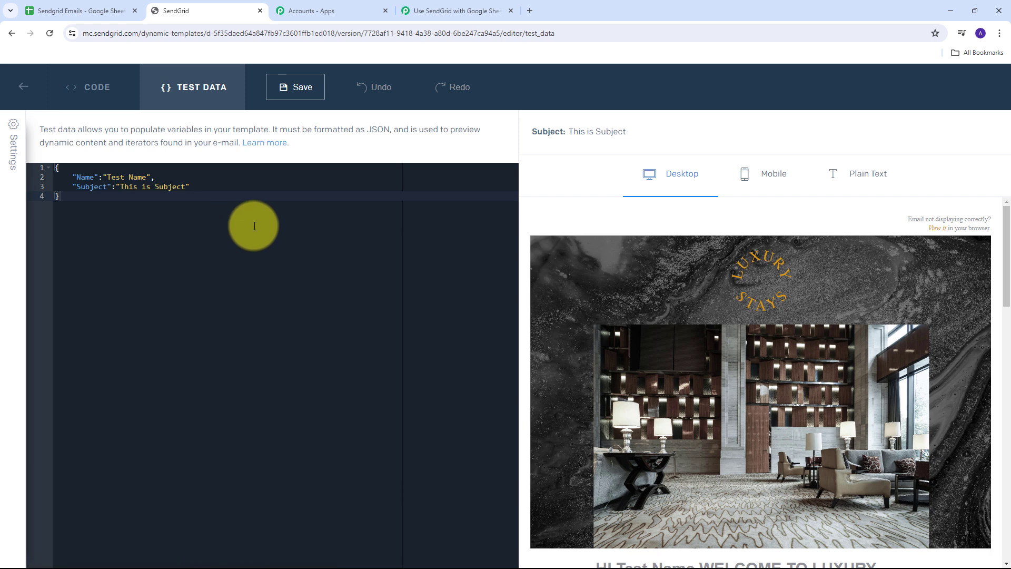
drag(53, 167, 155, 195)
key(ctrl+c)
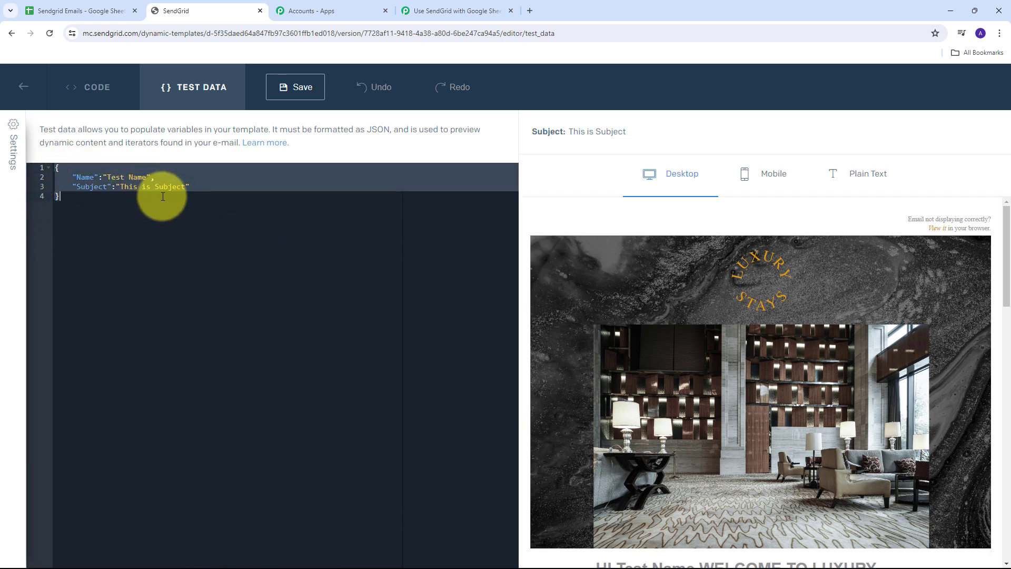
Paste the template's Name/Subject JSON over dynamic_template_data, then empty the Test Name and Subject values.
click(408, 10)
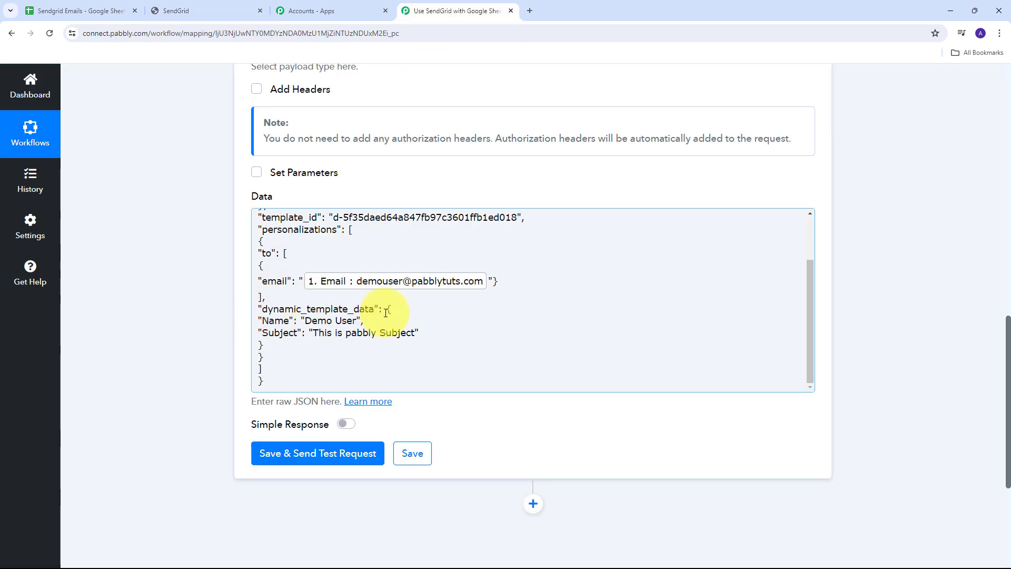
drag(386, 309, 447, 343)
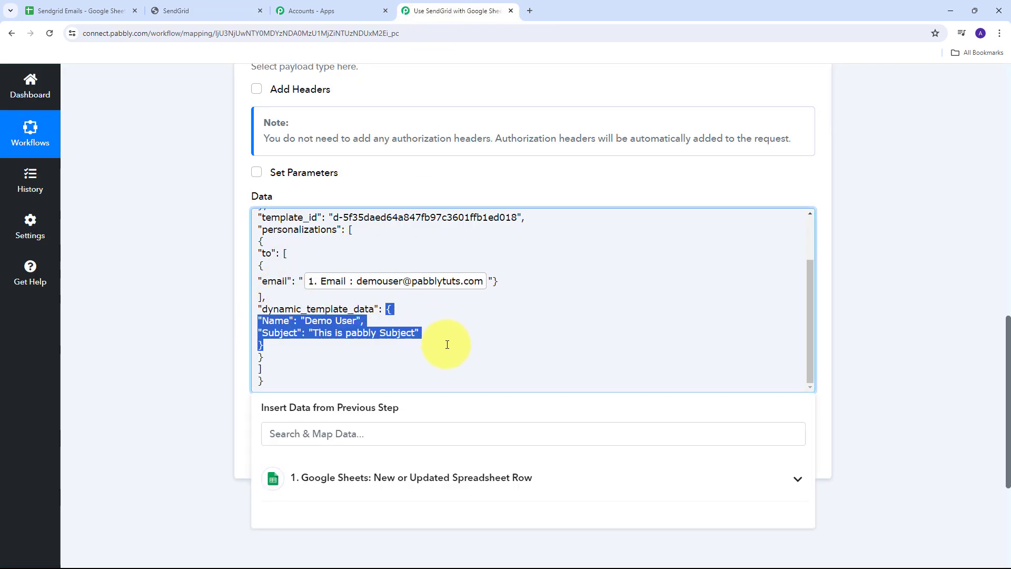
key(ctrl+v)
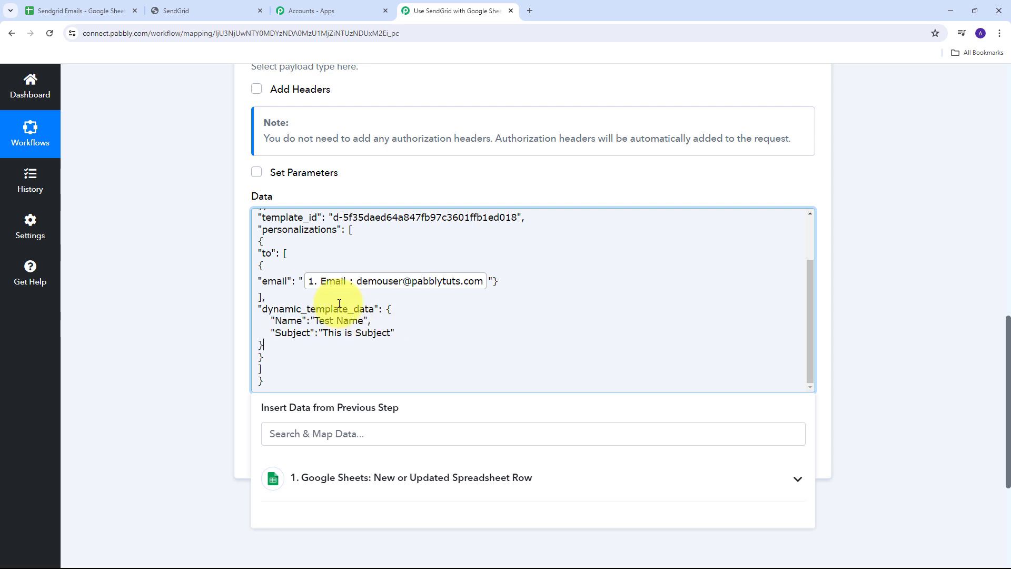
scroll(364, 284, down, 1)
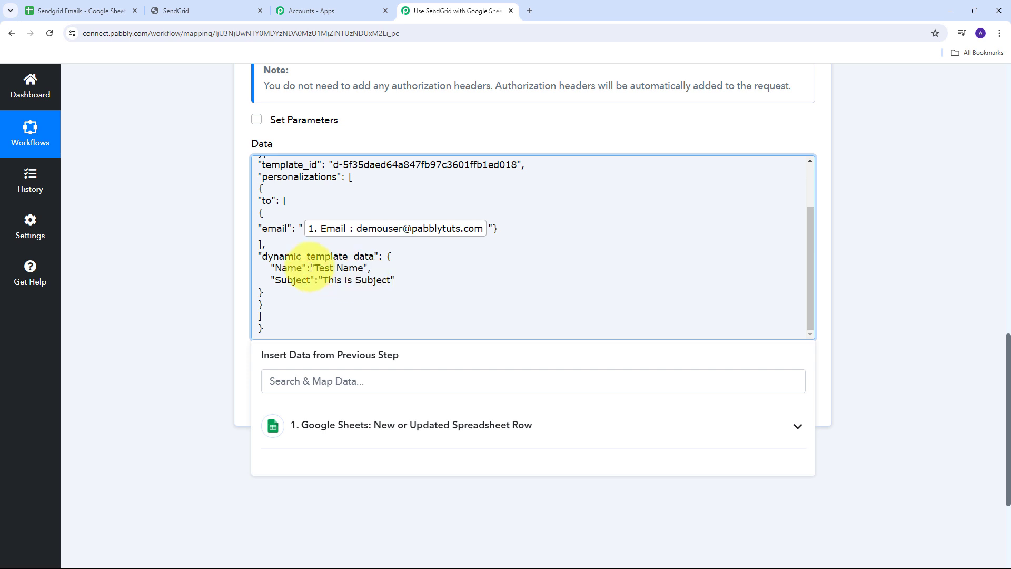
drag(316, 269, 394, 280)
key(BackSpace)
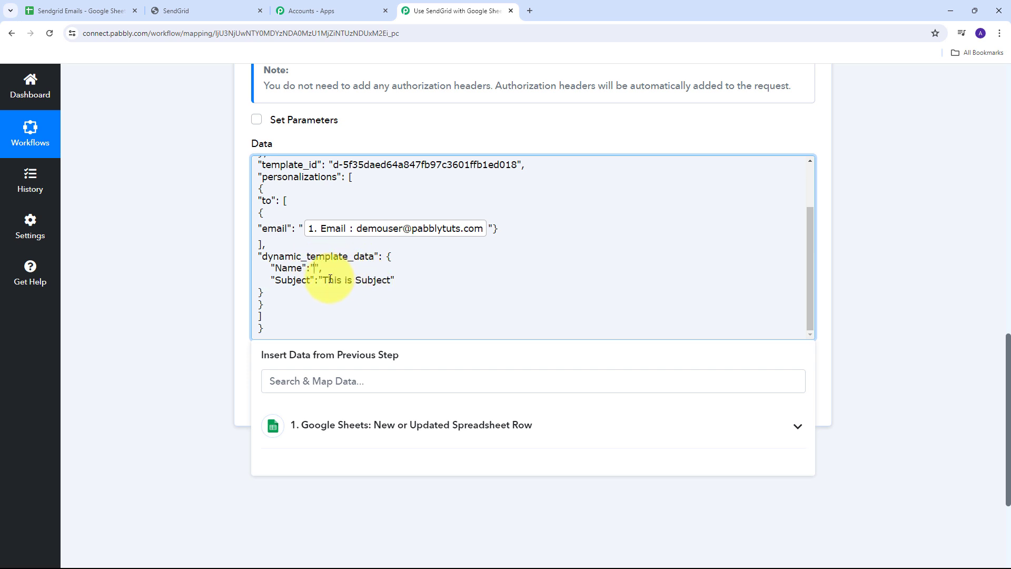
key(BackSpace)
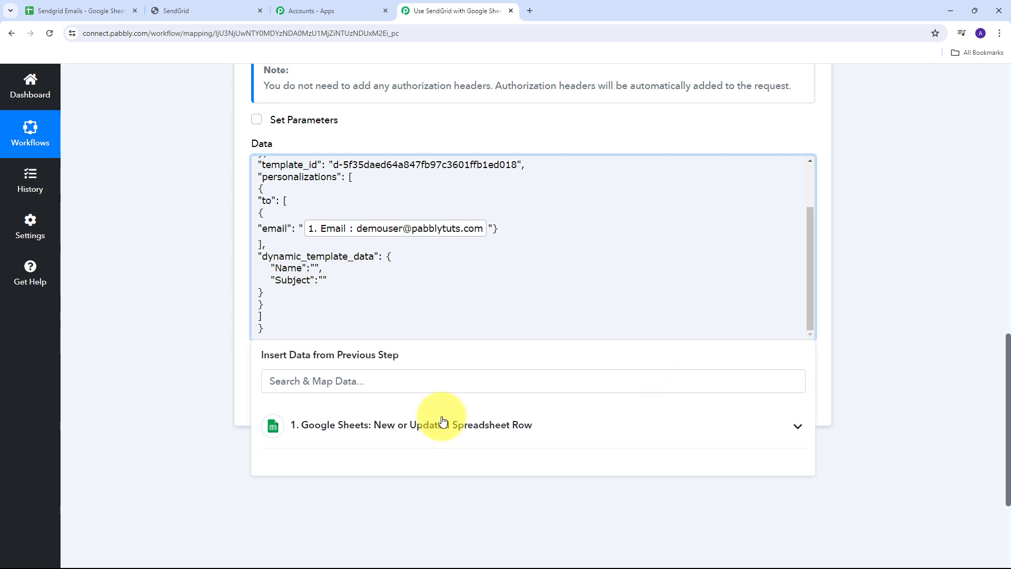
Map the template's Name value to the Google Sheets row's Name field.
click(382, 432)
scroll(462, 300, down, 3)
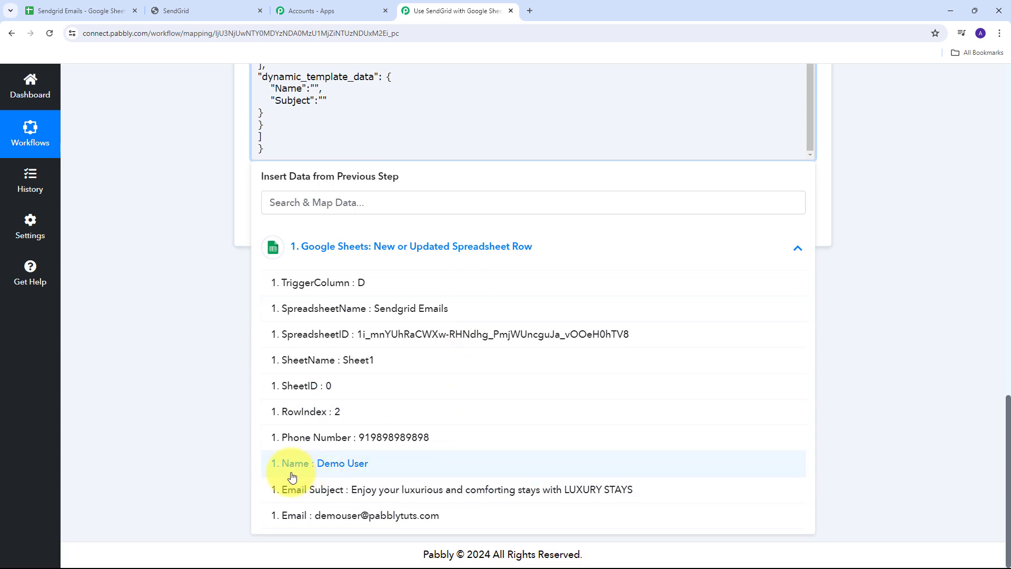
click(351, 472)
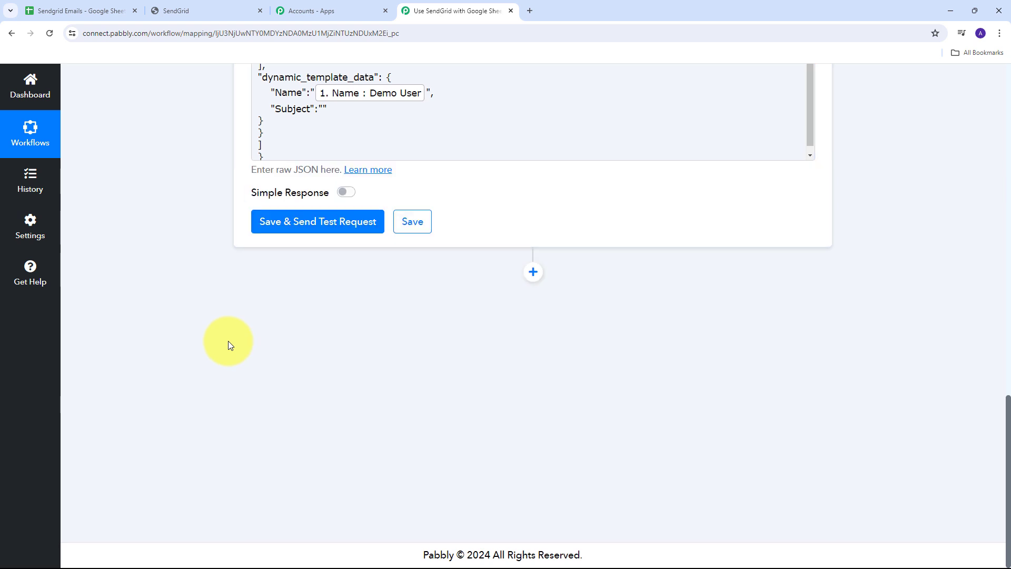
scroll(228, 340, up, 2)
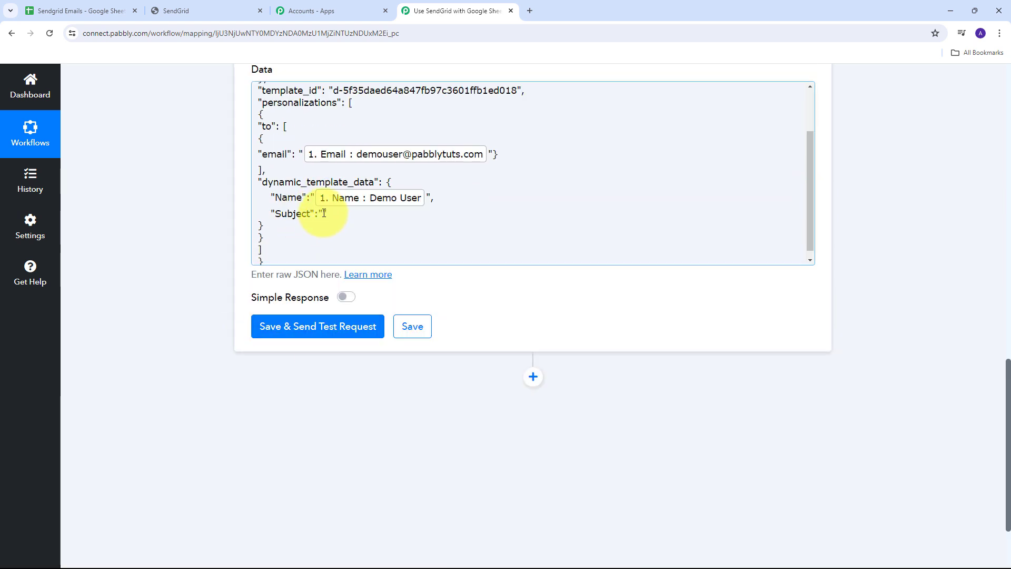
Map the template's Subject value to the sheet row's Email Subject field.
click(323, 214)
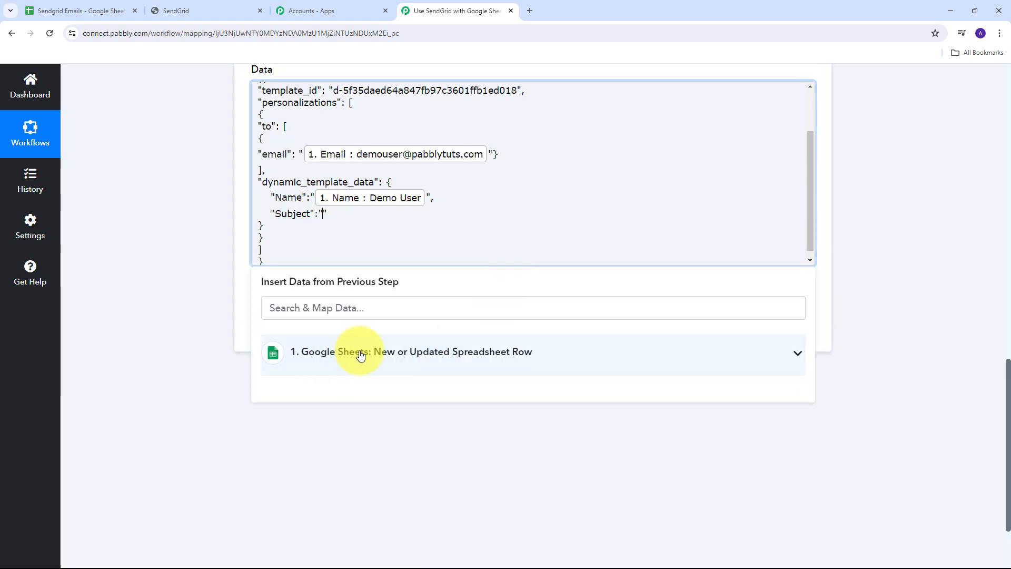
click(339, 352)
scroll(507, 382, down, 2)
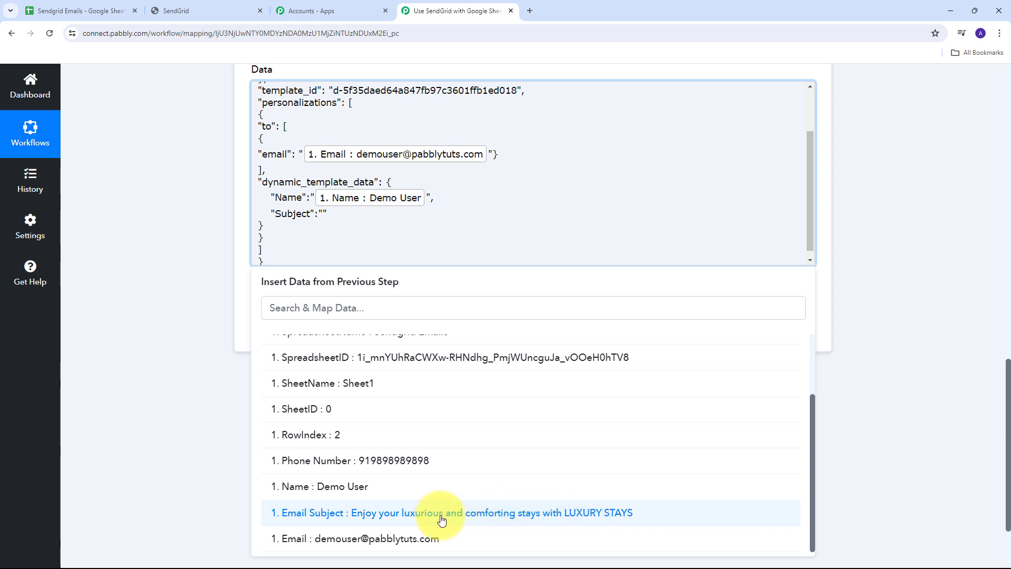
click(440, 519)
click(155, 277)
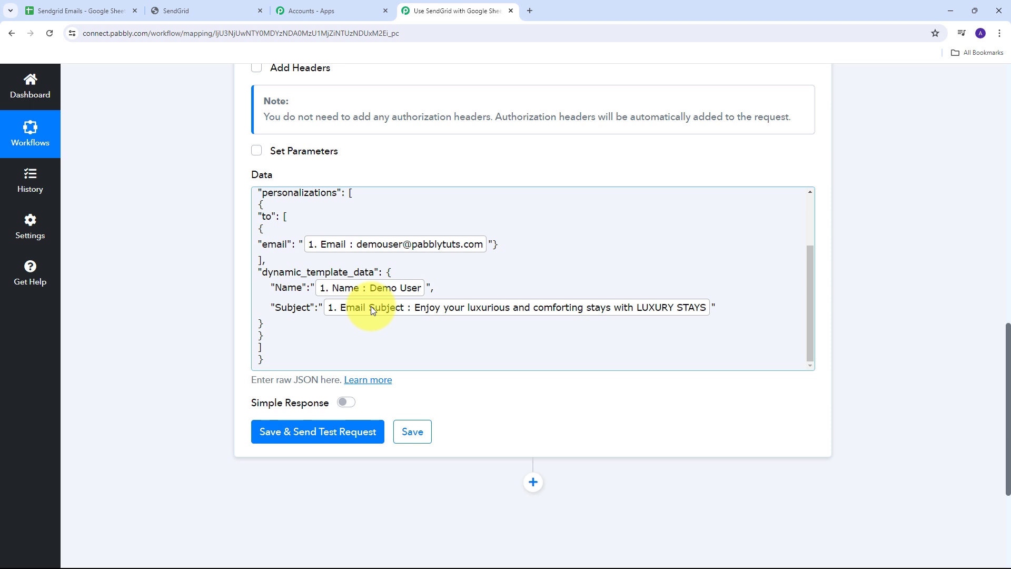
Scroll through the SendGrid request body to review the sender, template ID and mapped recipient, Name and Subject.
scroll(373, 306, up, 1)
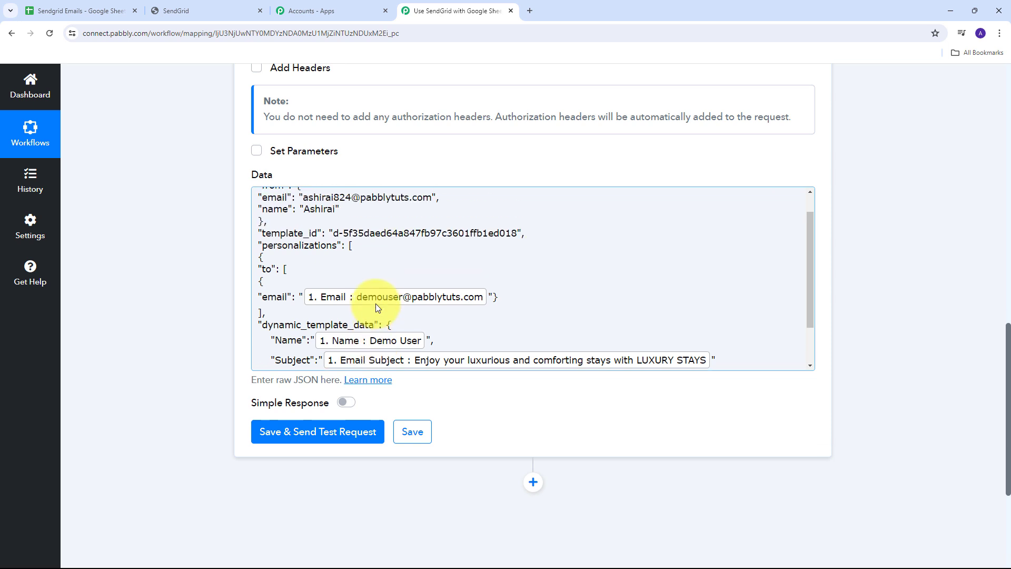
scroll(375, 307, down, 1)
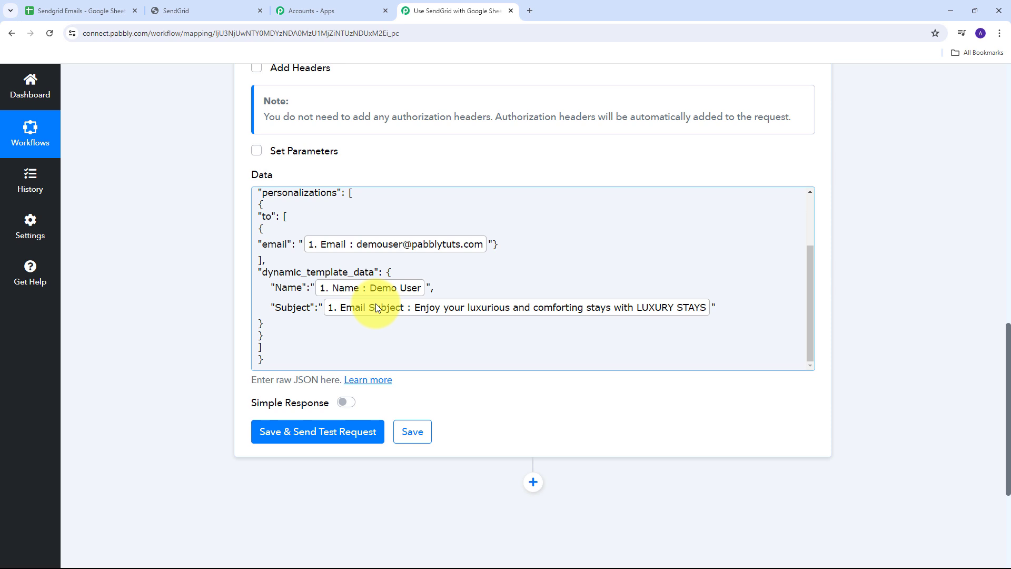
scroll(247, 270, up, 5)
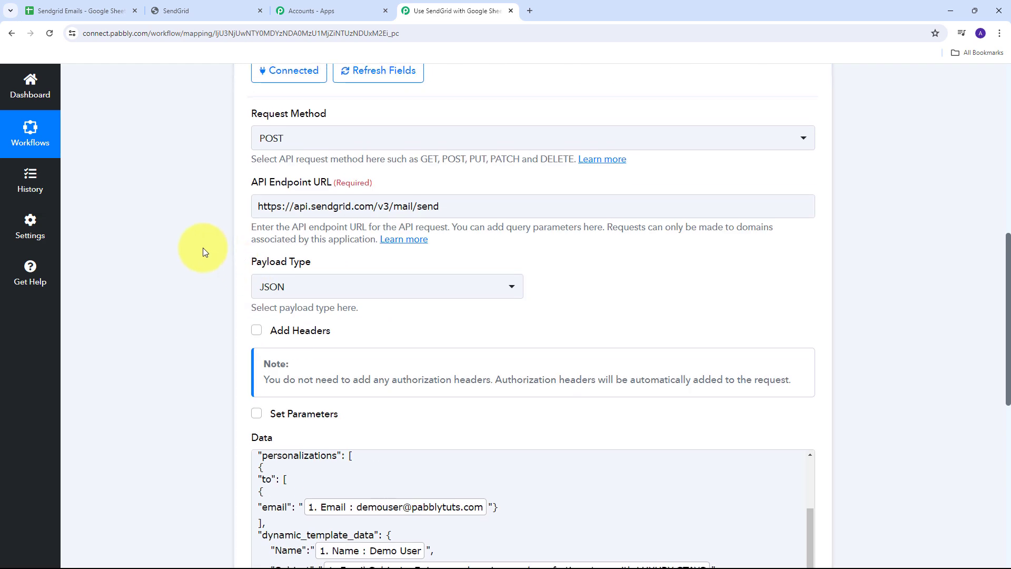
scroll(203, 247, down, 5)
scroll(204, 250, down, 1)
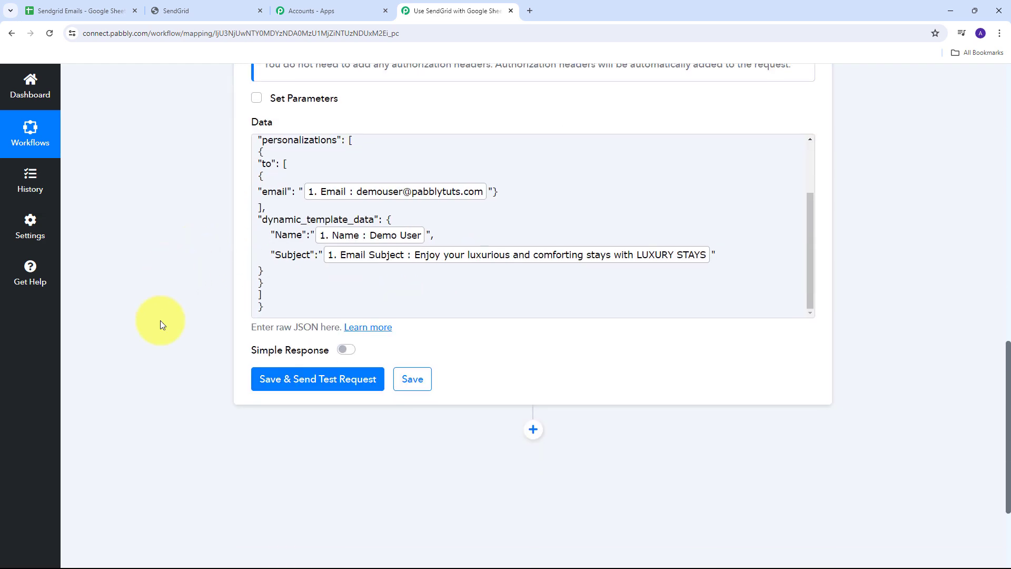
Send the test request to SendGrid and open the newly received LUXURY STAYS email in Gmail.
click(332, 380)
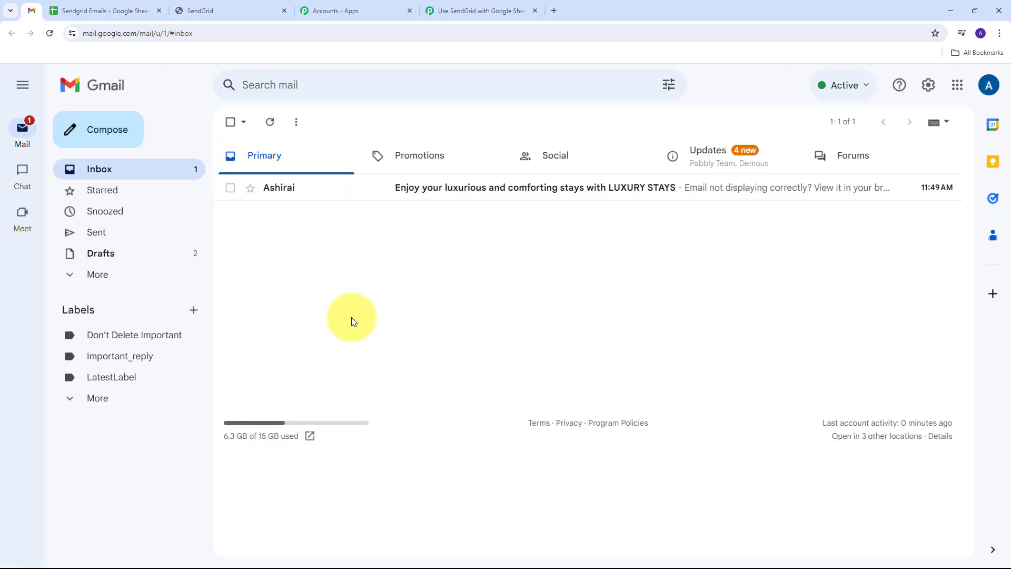
click(430, 194)
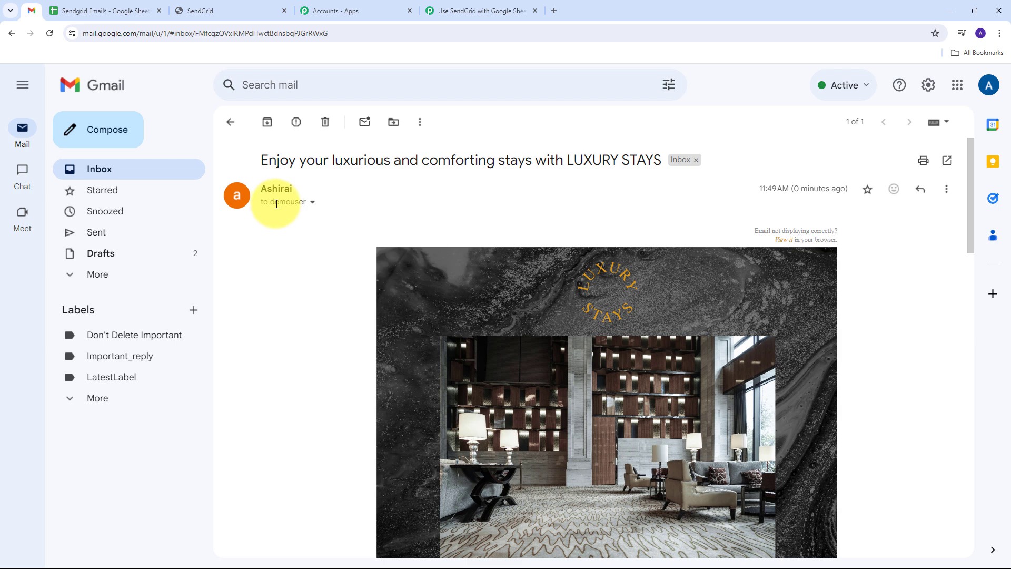
mouse_move(293, 200)
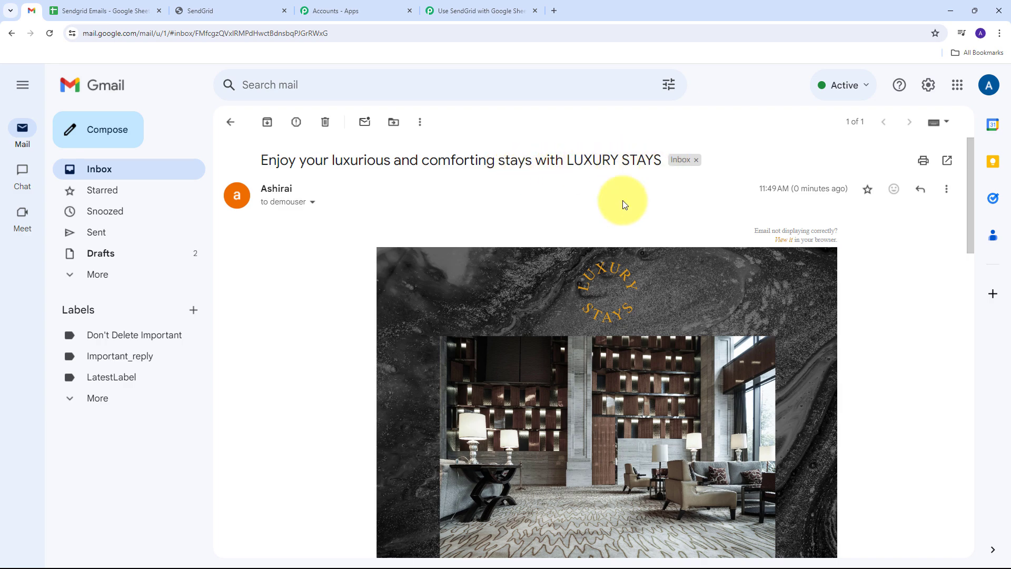
Scroll through the email and highlight the personalised name in its greeting.
scroll(884, 305, down, 20)
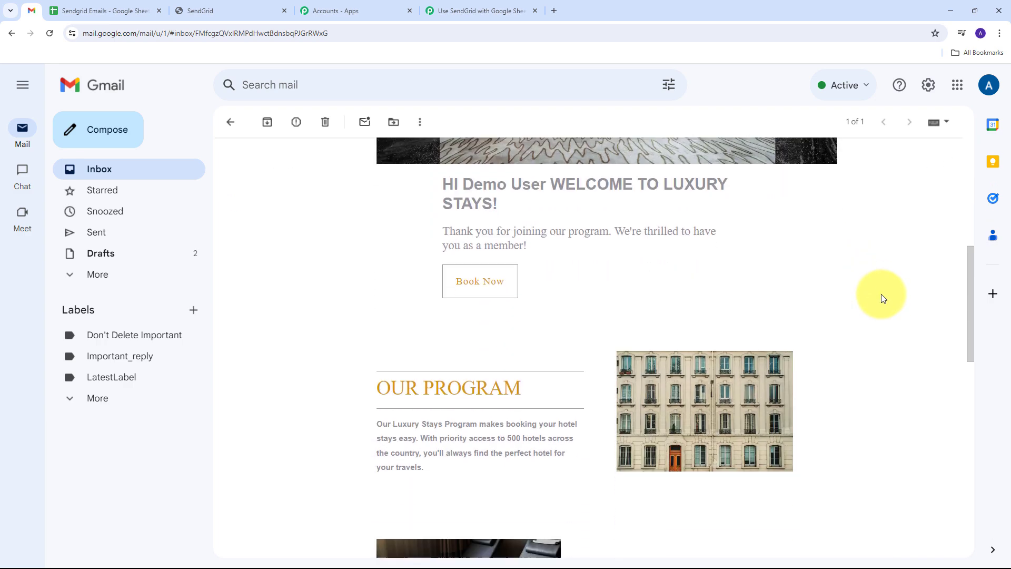
scroll(880, 294, up, 20)
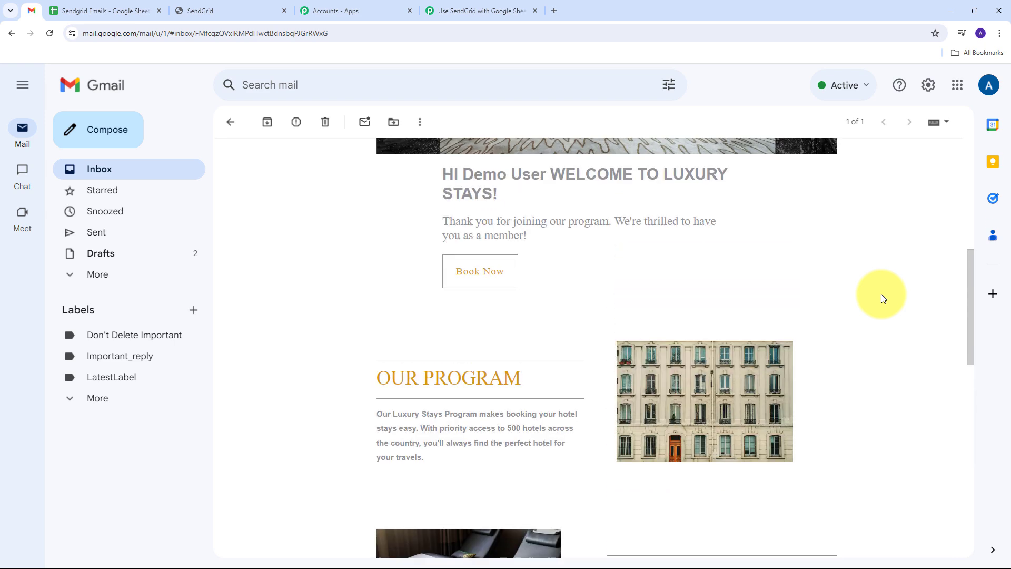
drag(463, 316, 545, 315)
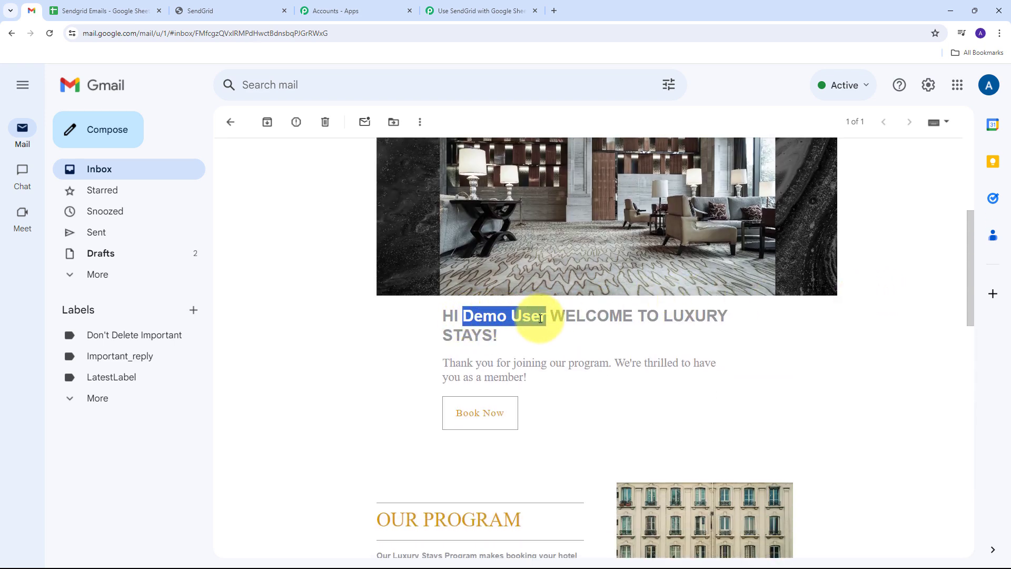
scroll(397, 332, up, 5)
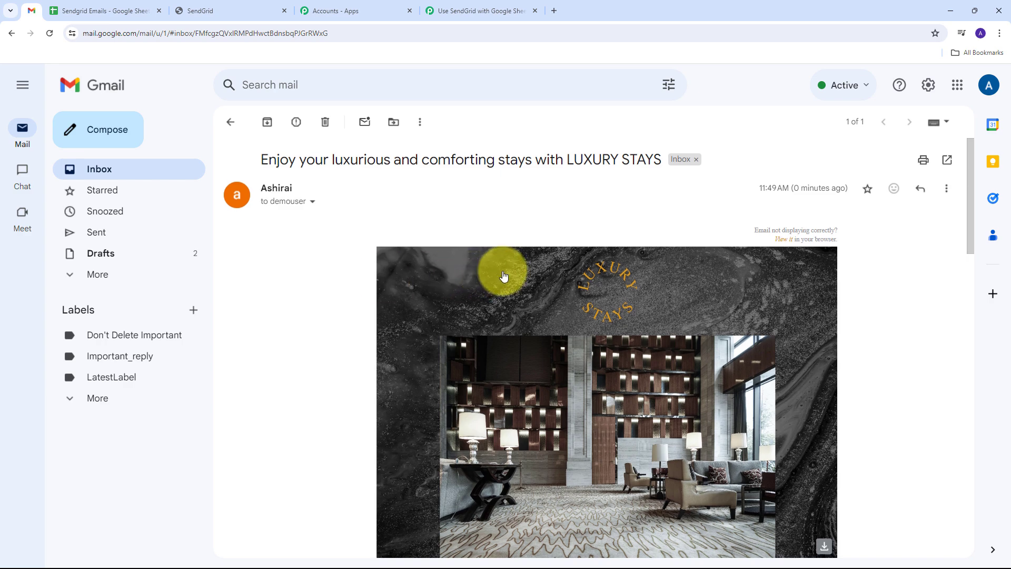
scroll(504, 271, down, 10)
scroll(503, 274, up, 10)
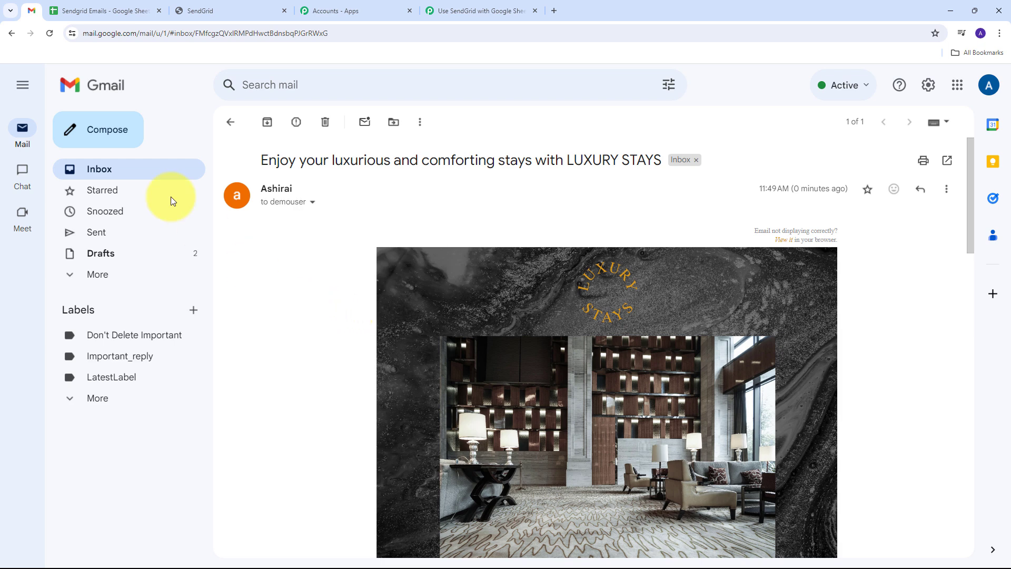
Fill row 3 with the test user's name, e-mail, phone and subject 'Luxury Stays Welcomes you to your beautiful stay'.
click(116, 13)
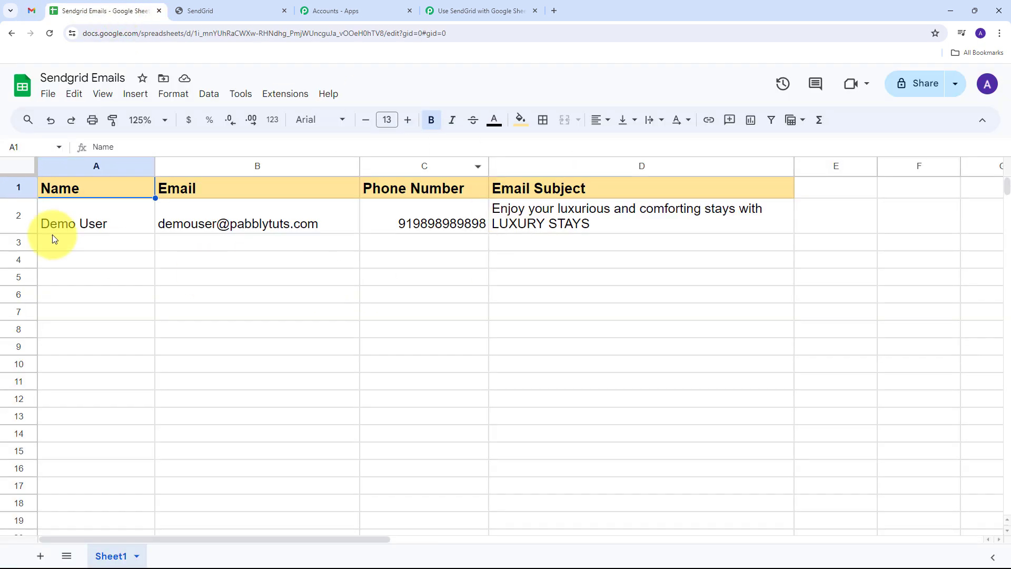
click(103, 244)
text(Te)
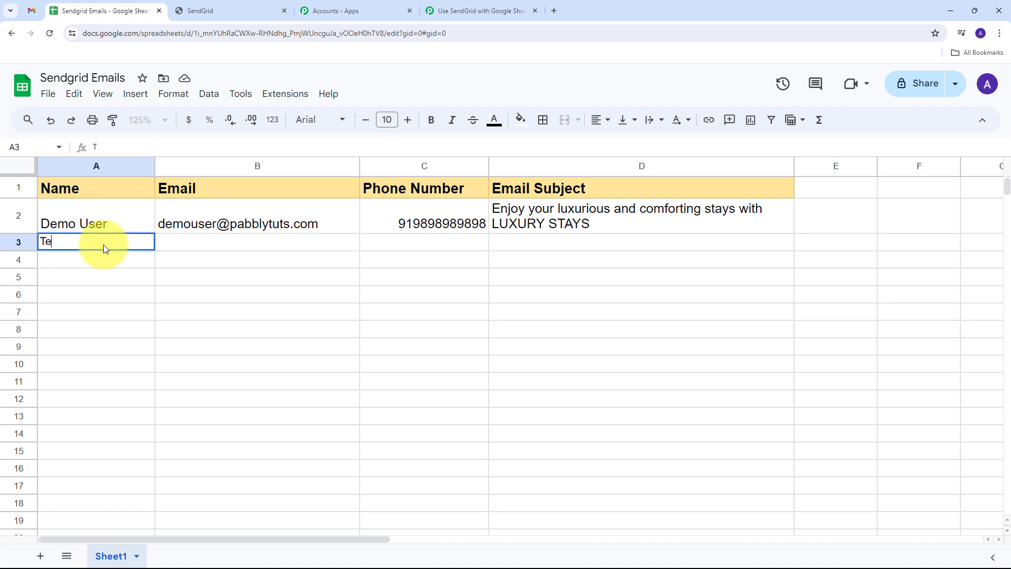
text(st User)
key(Tab)
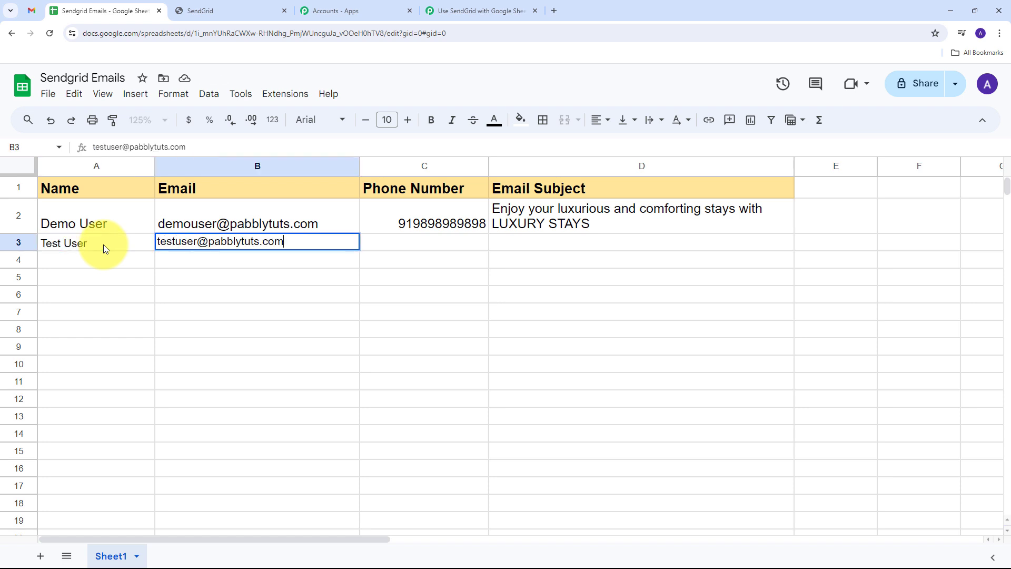
key(Tab)
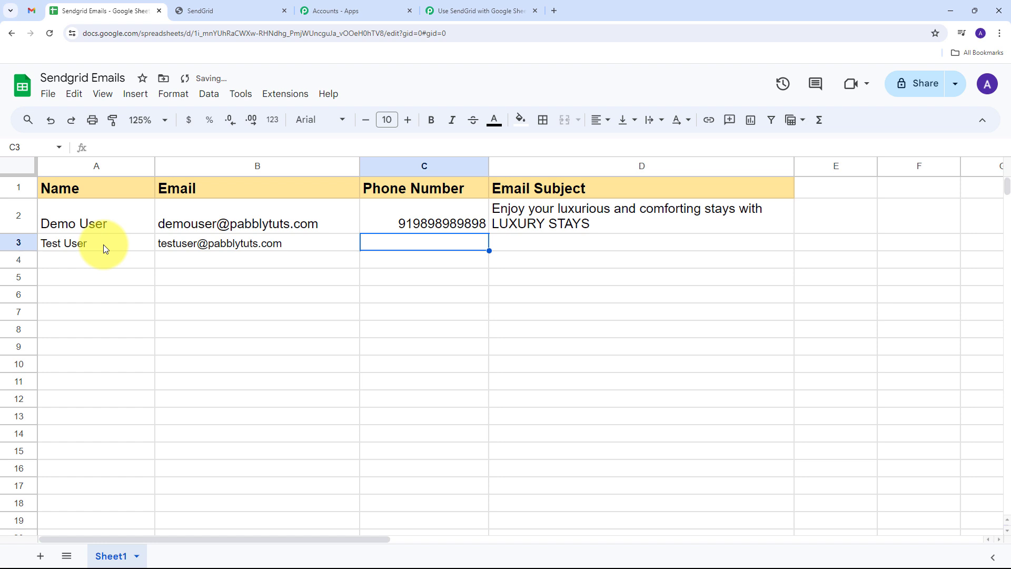
text(919797)
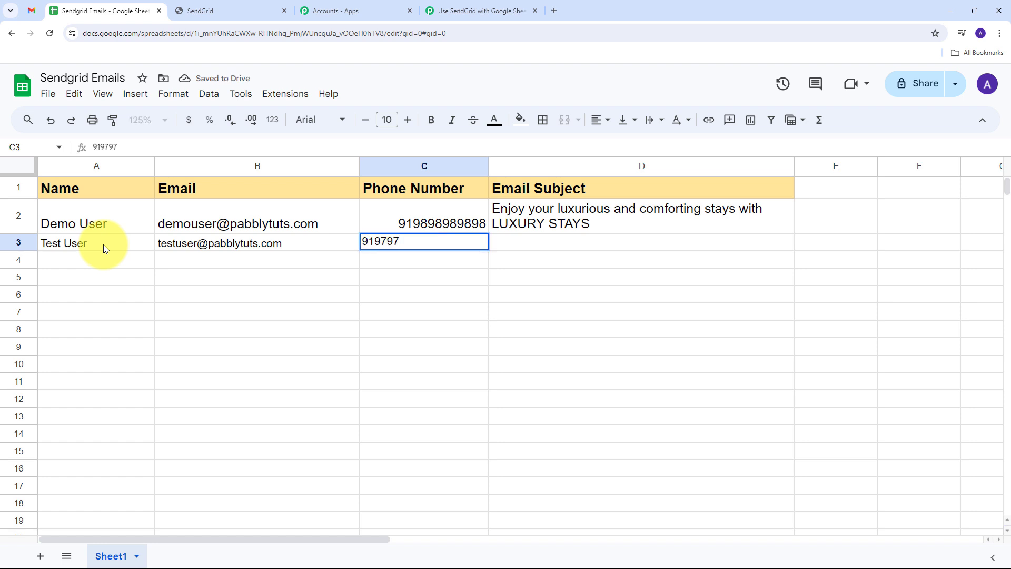
text(9797979)
key(Tab)
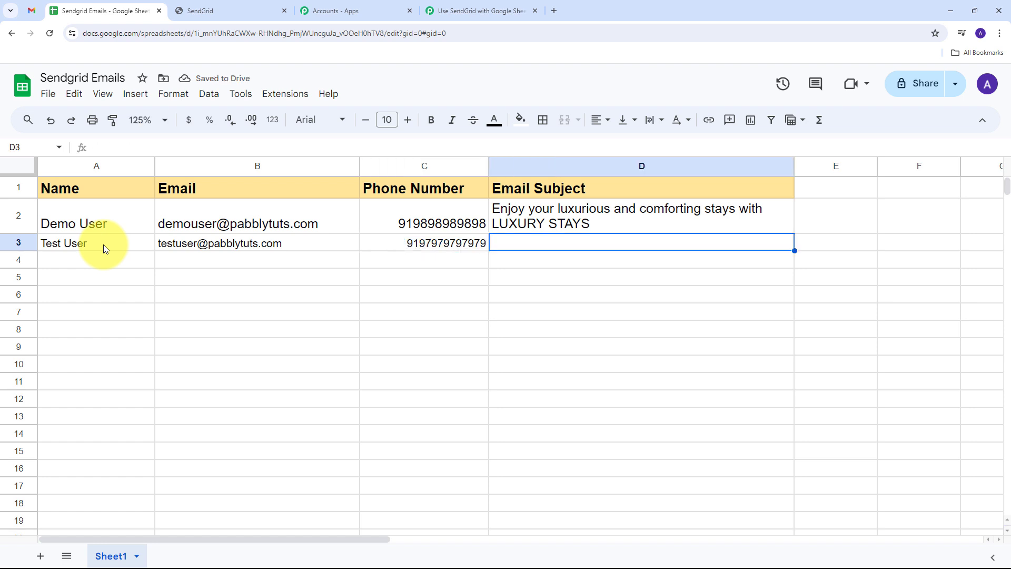
text(Luxury Stays Welcomes you to your beautiful stay)
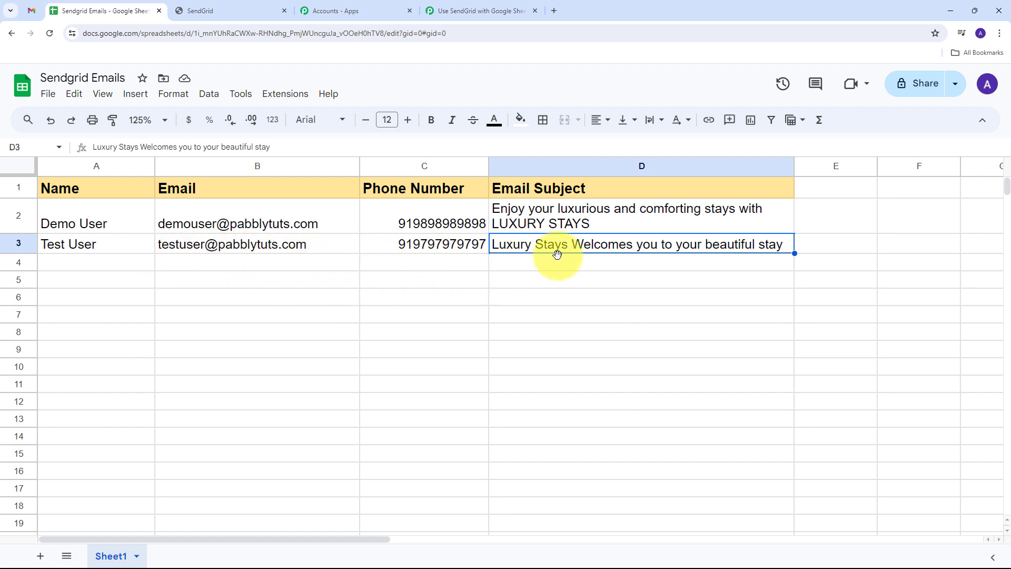
Finish the row 3 entry and check the test user's e-mail cell.
click(393, 263)
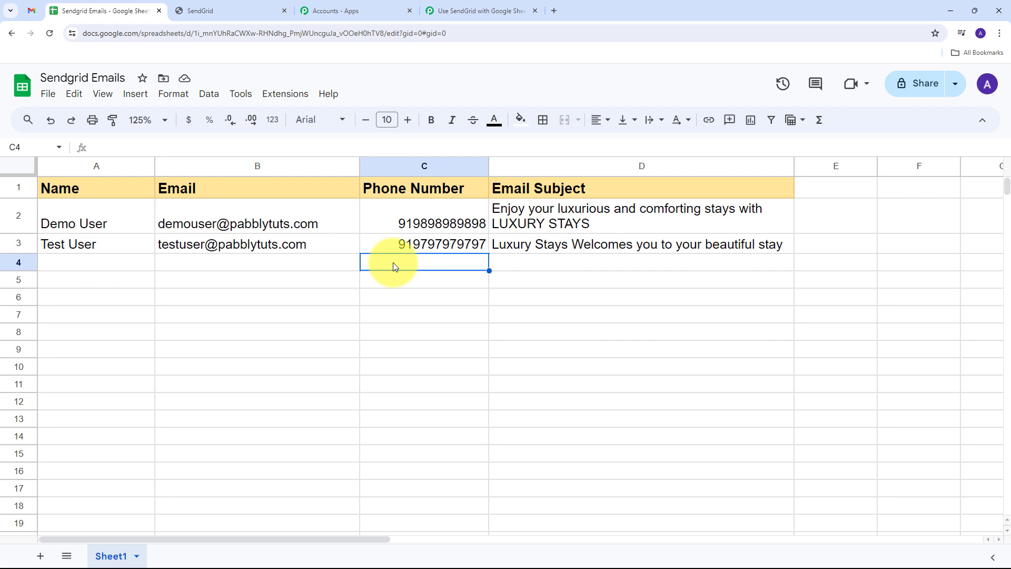
click(242, 245)
click(400, 267)
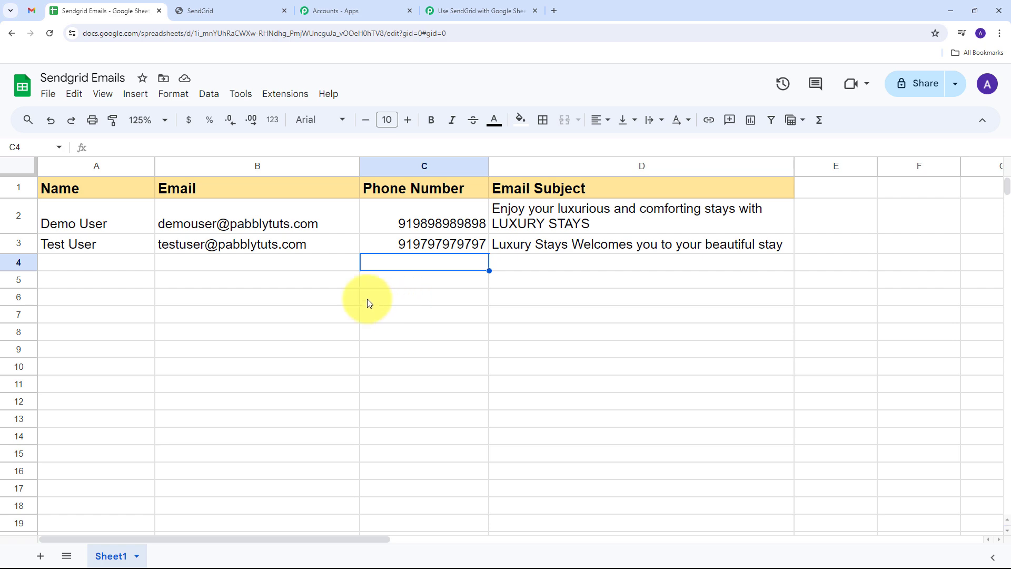
click(28, 12)
Archive the old test email, open the new Luxury Stays message and highlight the test user's greeting name.
click(266, 122)
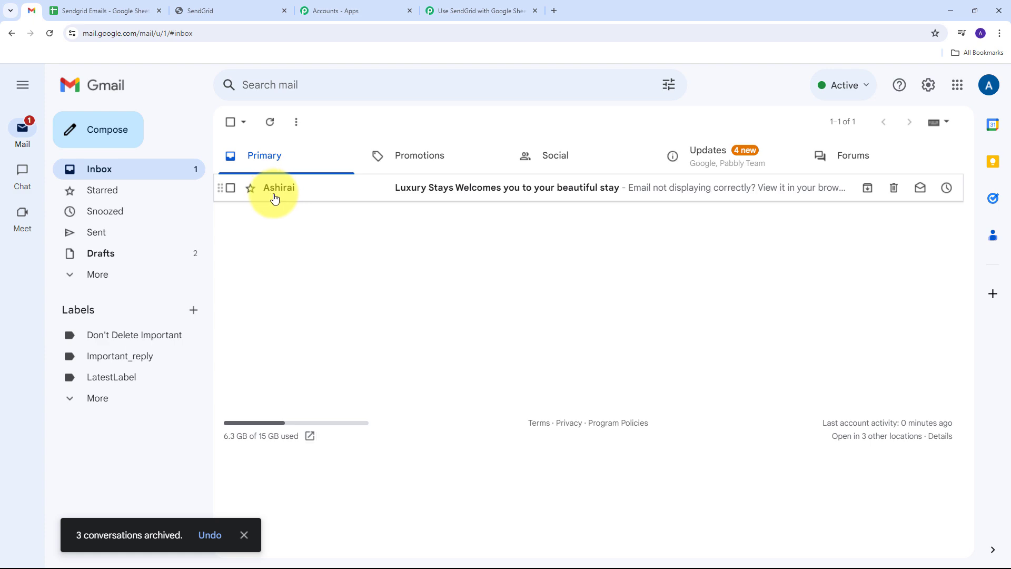
click(444, 193)
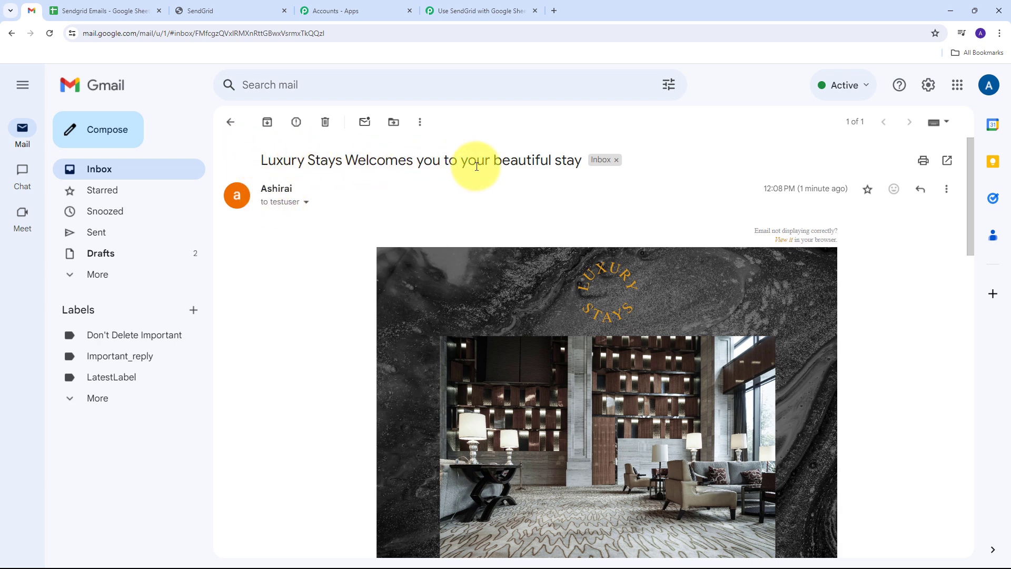
scroll(476, 194, down, 5)
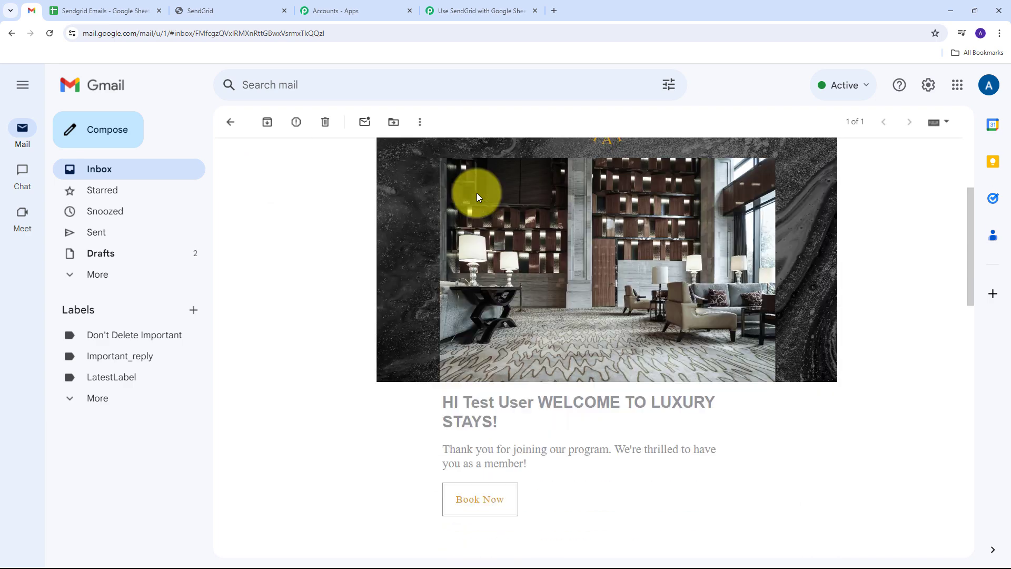
drag(463, 317, 537, 316)
scroll(391, 299, down, 13)
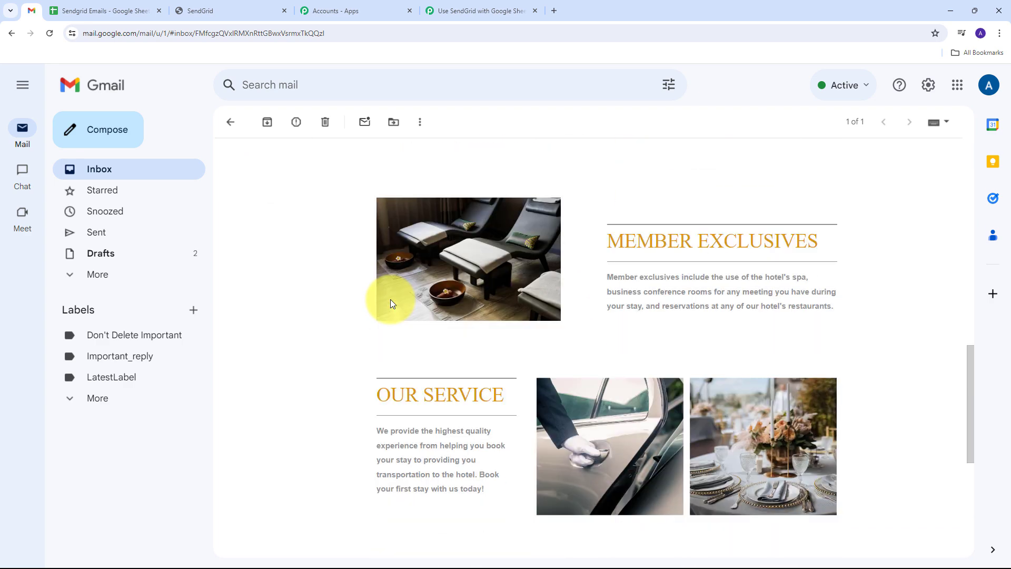
scroll(390, 299, up, 7)
scroll(390, 303, up, 8)
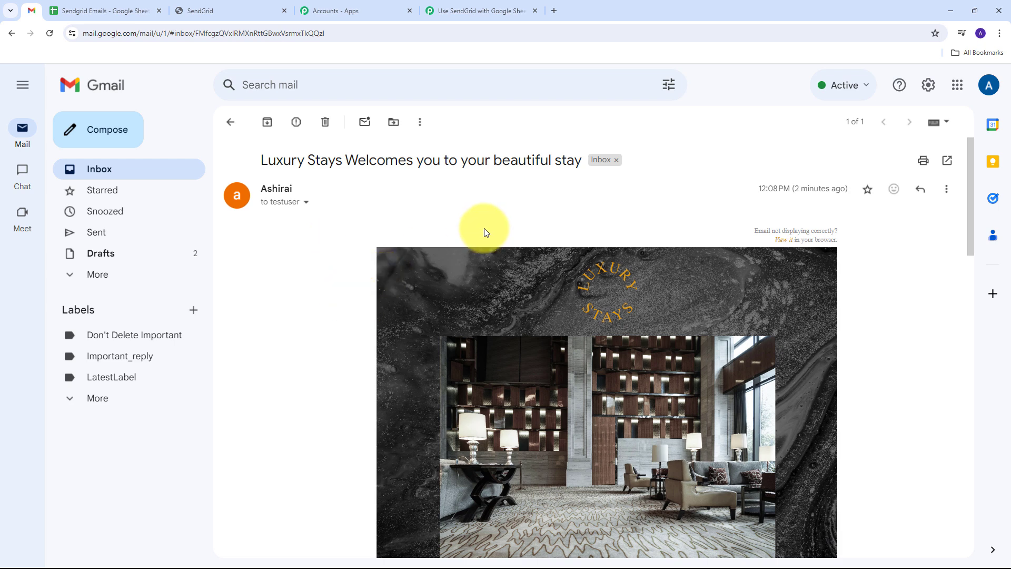
click(87, 10)
View the SendGrid template's TEST DATA, then return to the Pabbly Connect workflow.
click(195, 5)
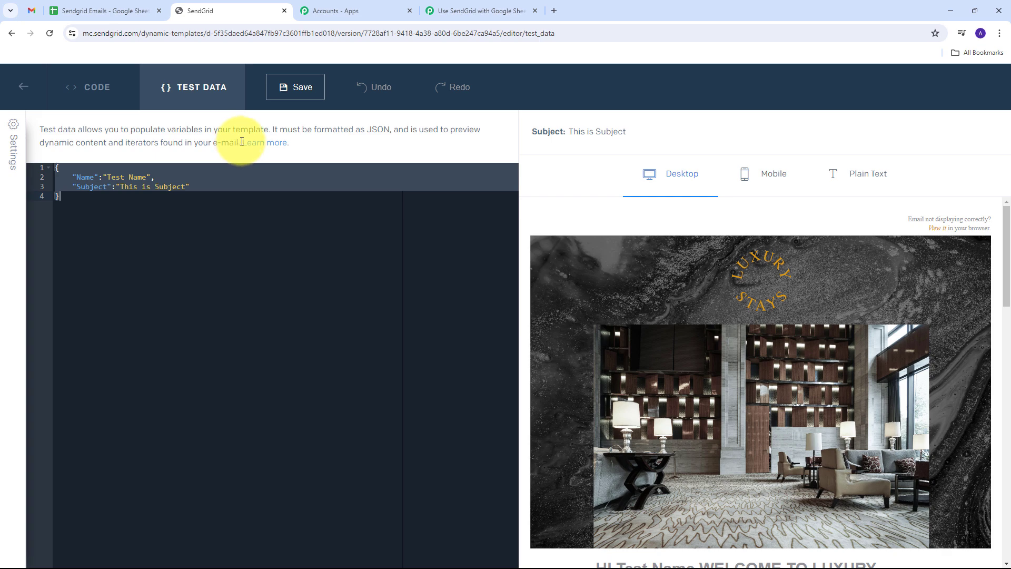
click(460, 9)
scroll(532, 198, up, 10)
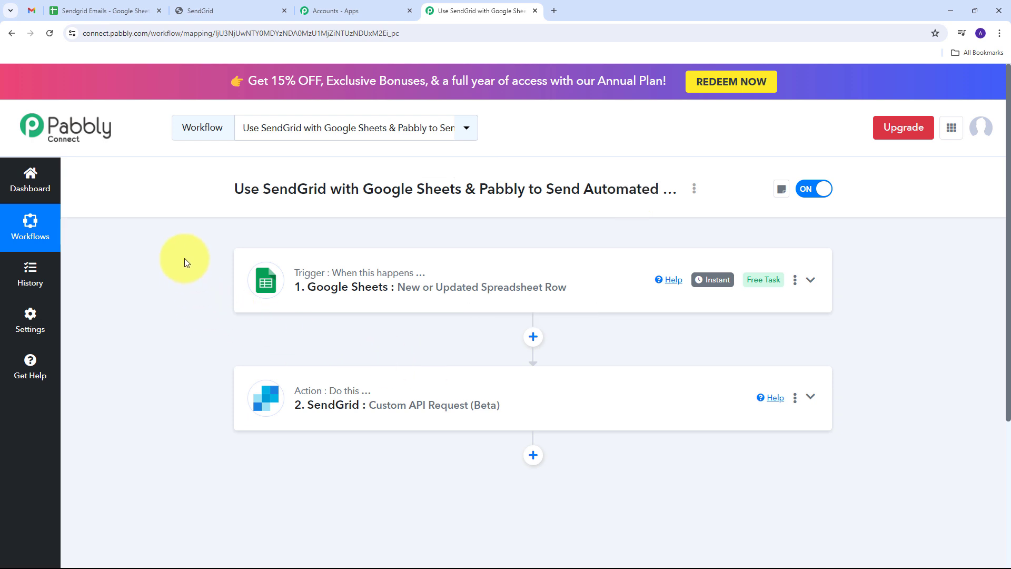
mouse_move(301, 279)
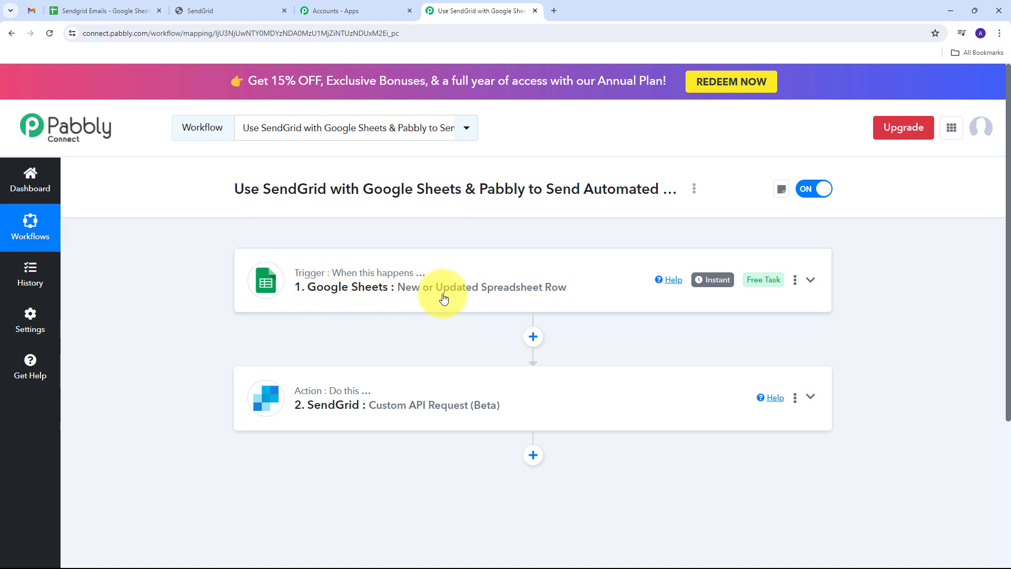
scroll(183, 237, down, 2)
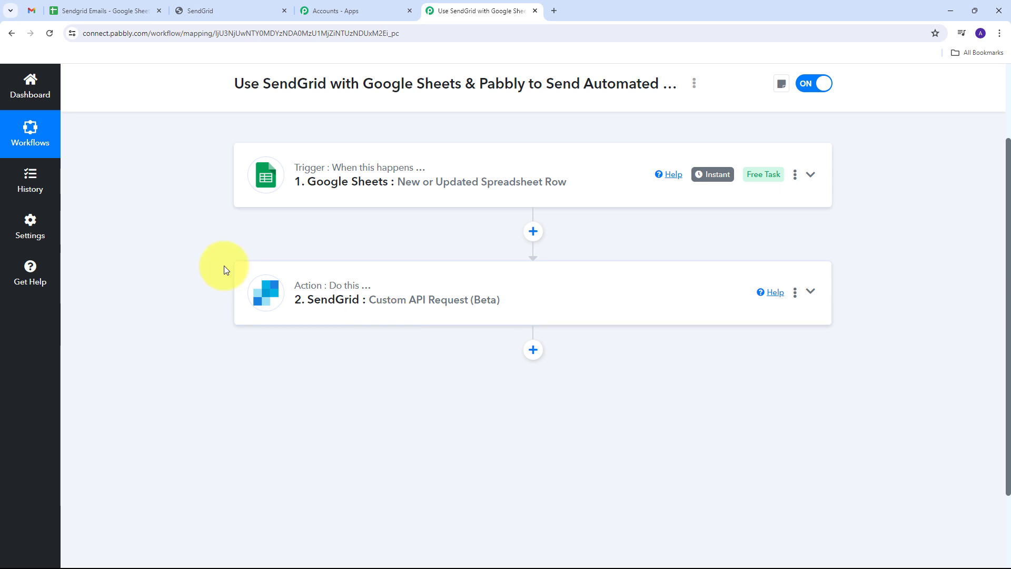
scroll(223, 266, up, 1)
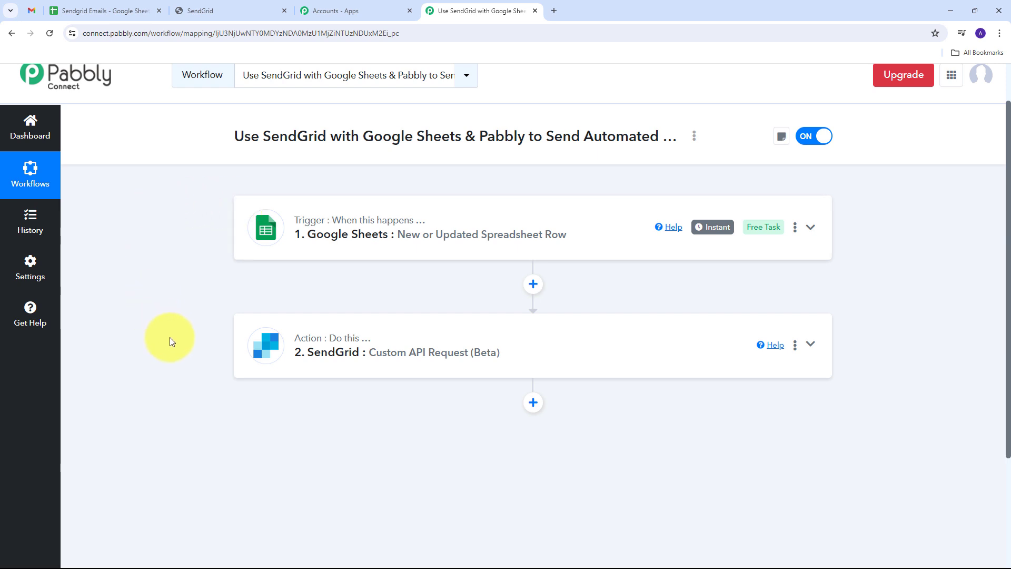